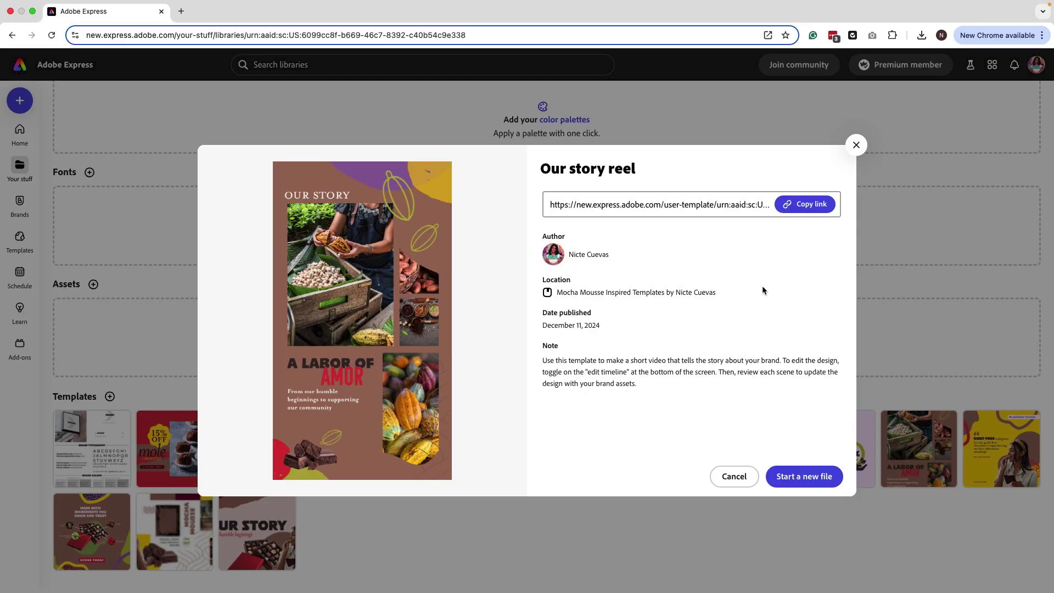
Start a new file from the Our story reel template and preview the first seconds of its playback
left_click(808, 484)
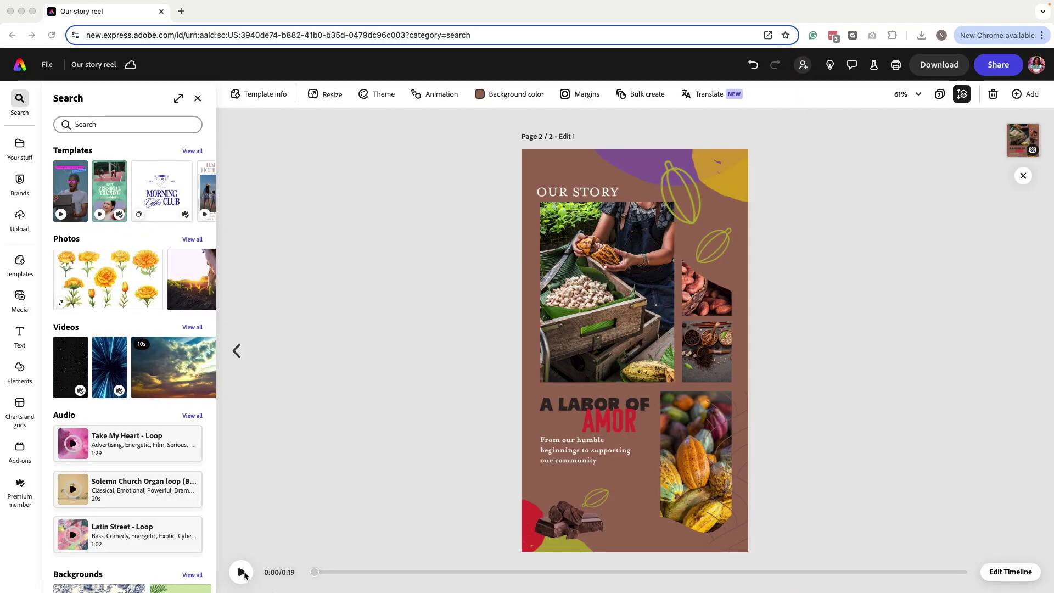
left_click(241, 573)
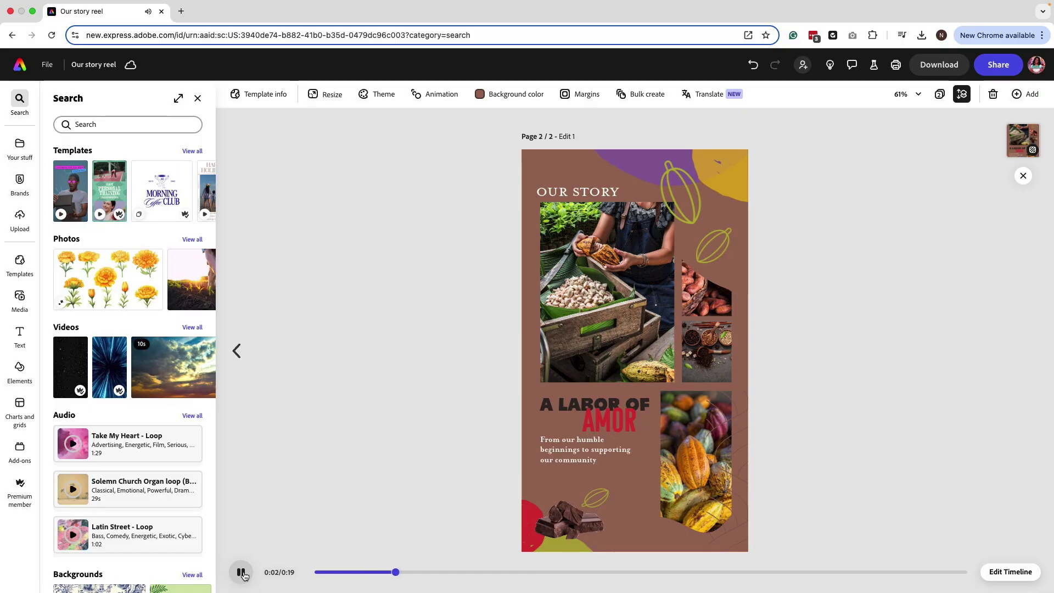
left_click(242, 573)
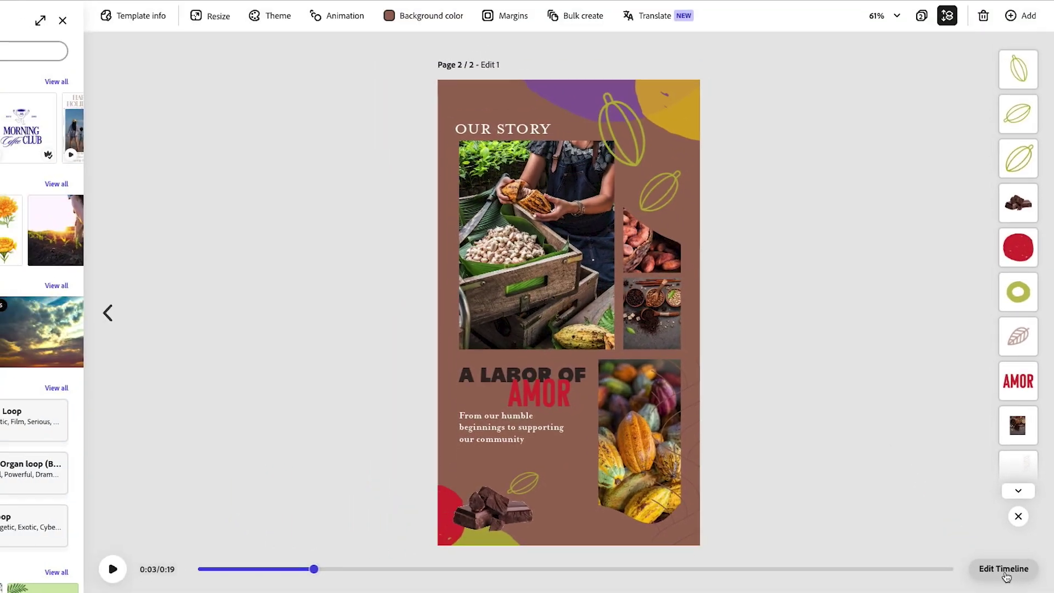
Open the timeline for editing and scrub through the reel's scenes, ending at the start of the video
left_click(987, 566)
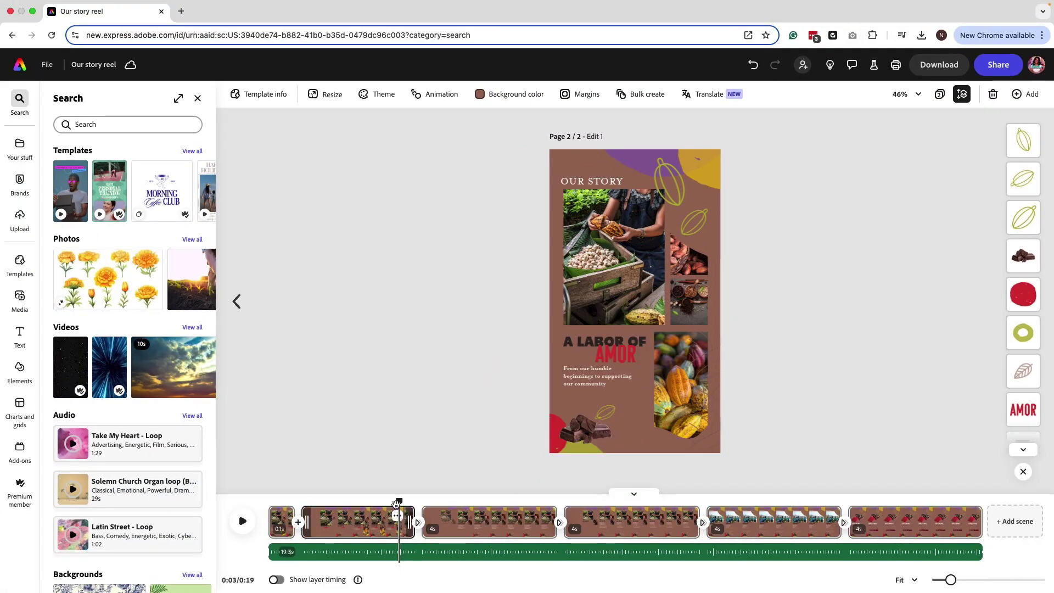
left_click_drag(403, 499, 601, 499)
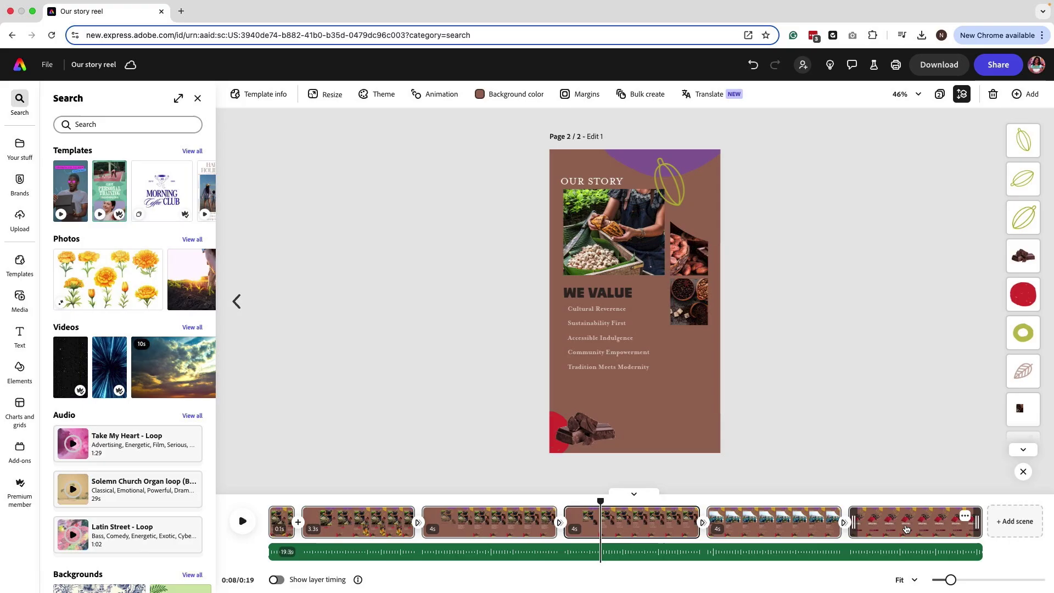
left_click_drag(600, 501, 269, 501)
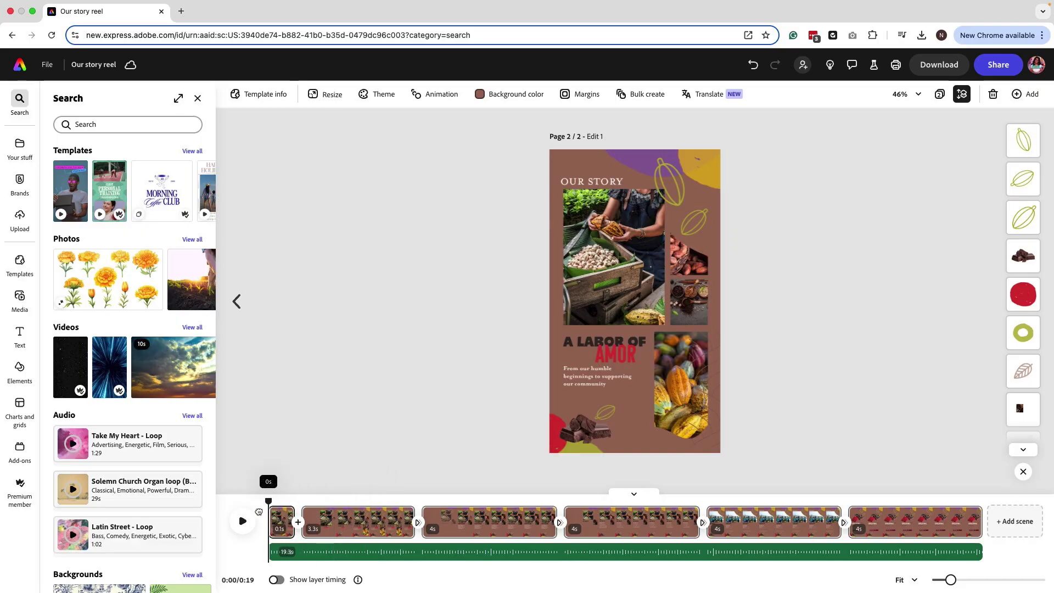
Apply the Atreaz Tours brand to the reel
left_click(199, 99)
left_click(19, 181)
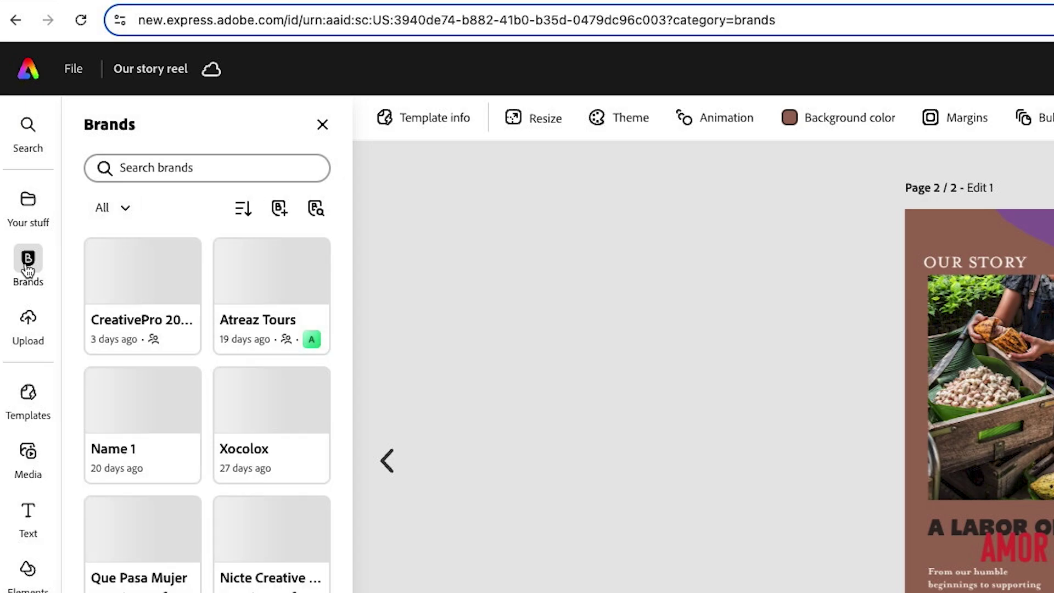
left_click(245, 285)
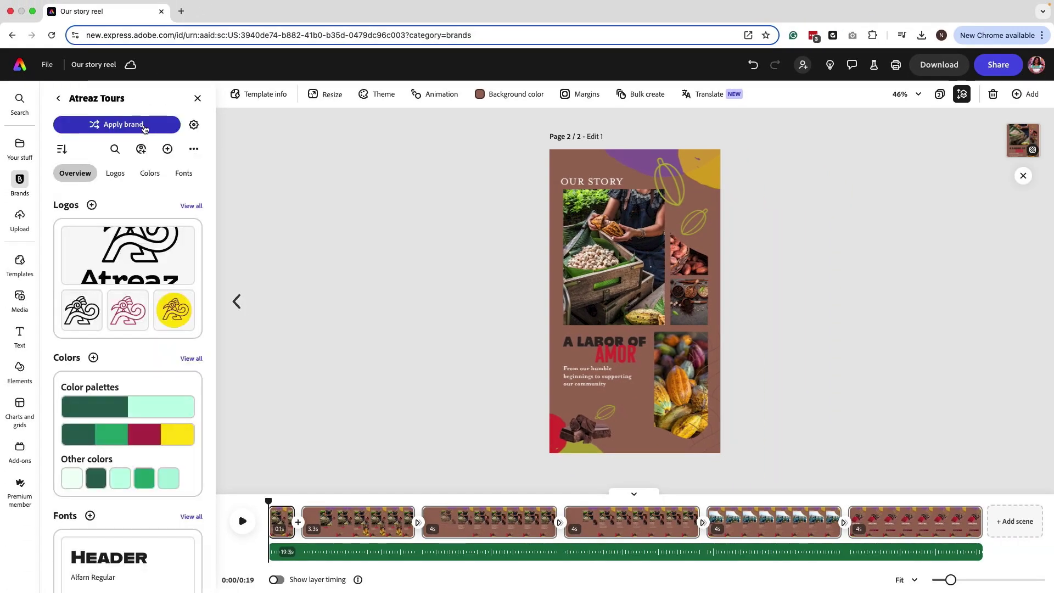
left_click(145, 125)
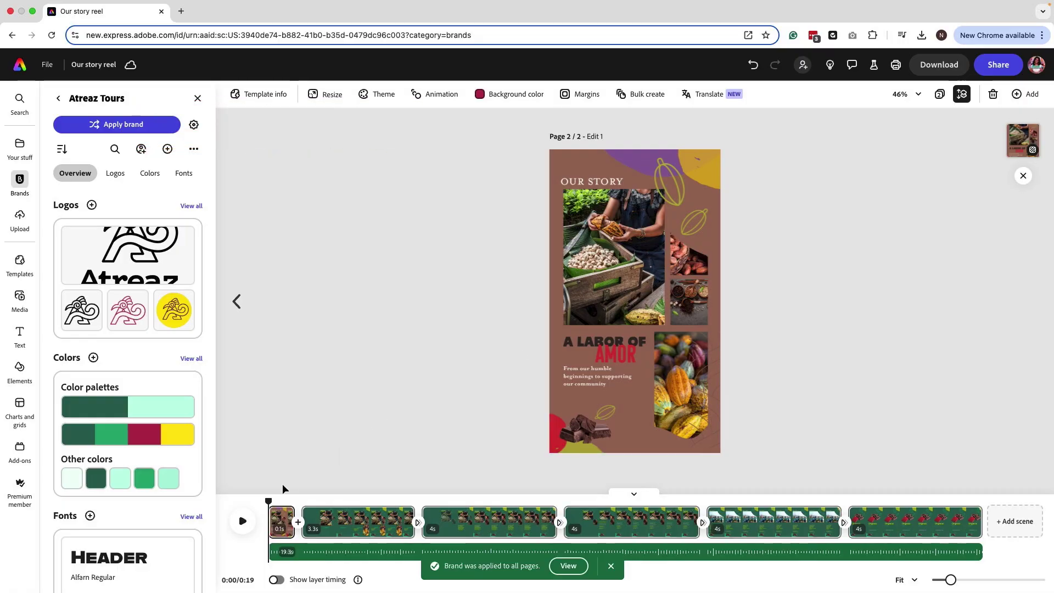
Delete the 0.1 s cover scene at the beginning of the reel's timeline
left_click_drag(268, 503, 313, 498)
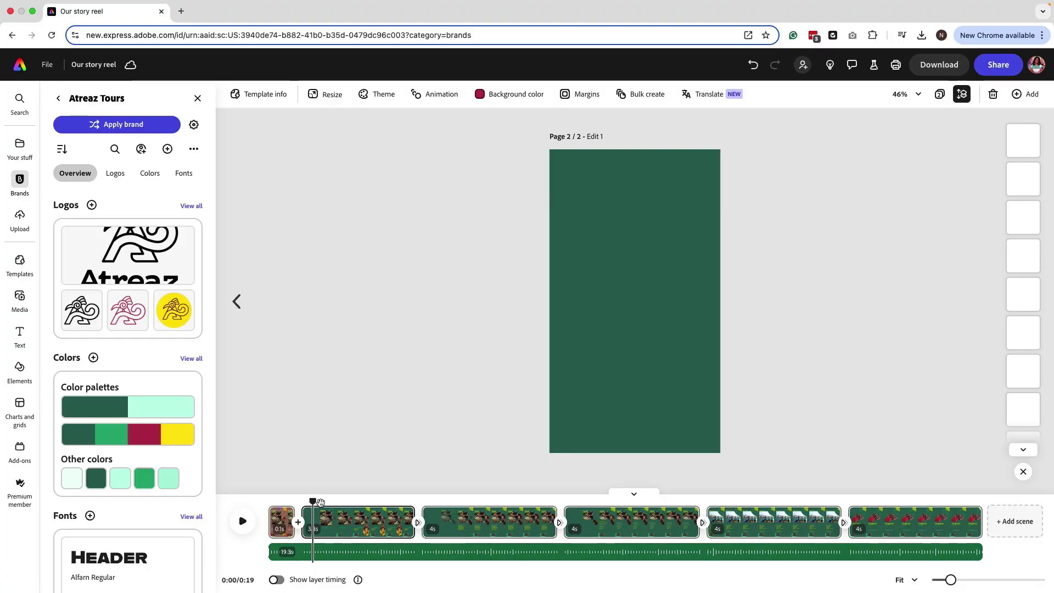
left_click(282, 523)
left_click(285, 519)
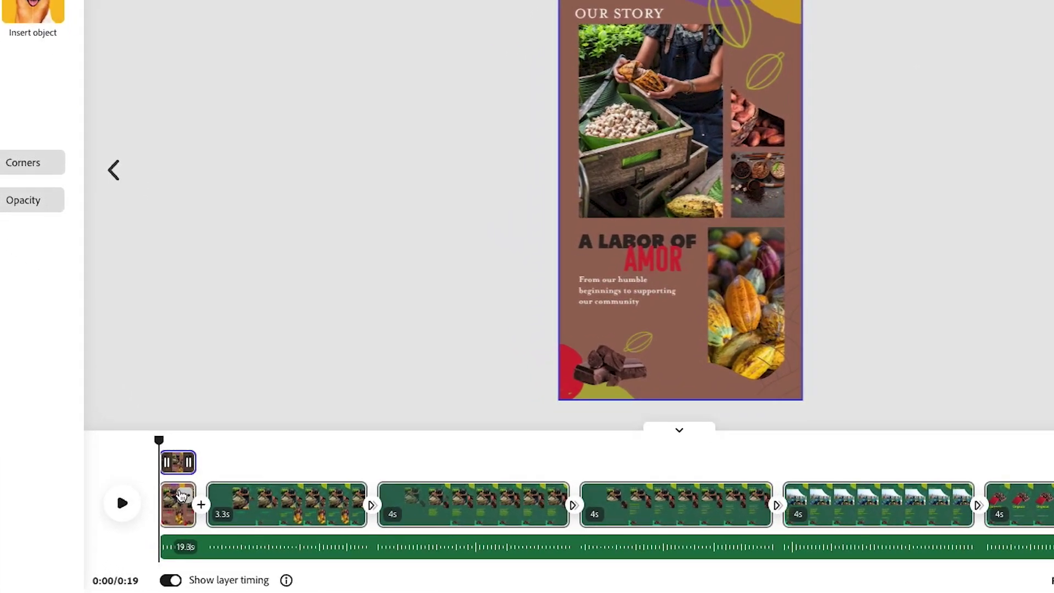
mouse_move(282, 525)
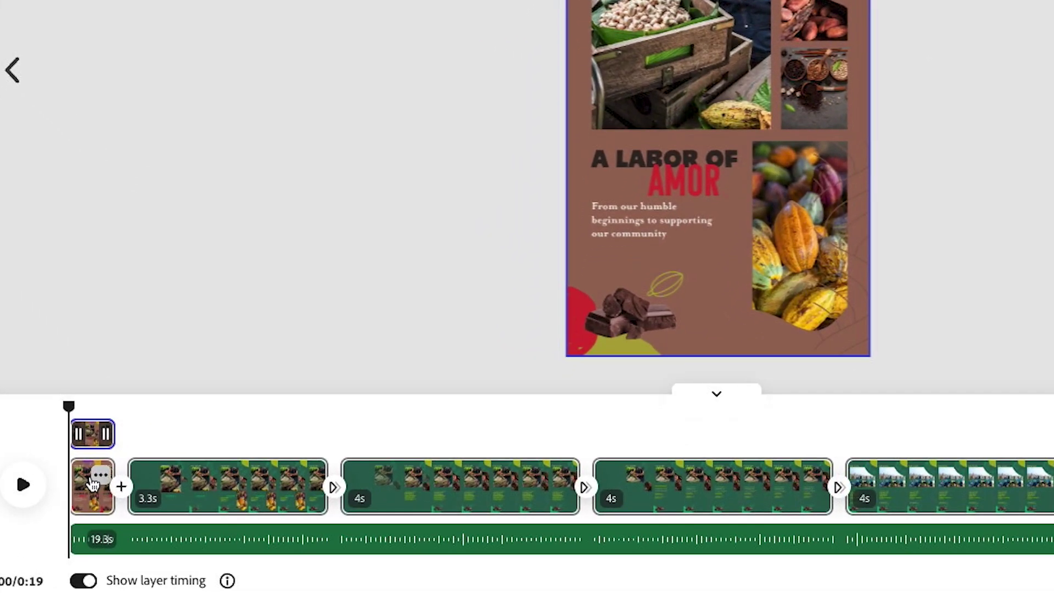
left_click(95, 478)
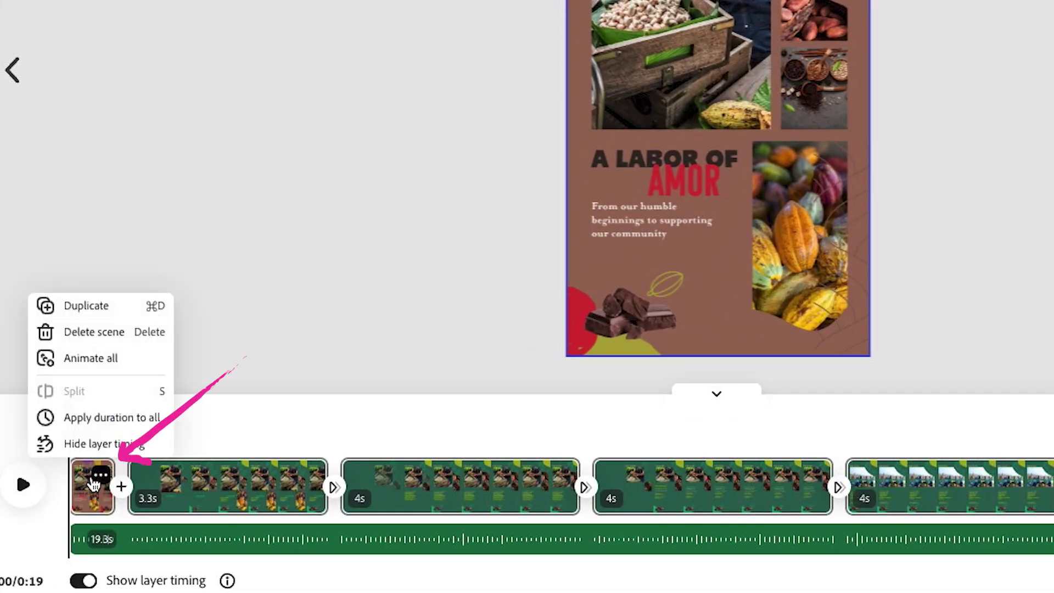
left_click(97, 333)
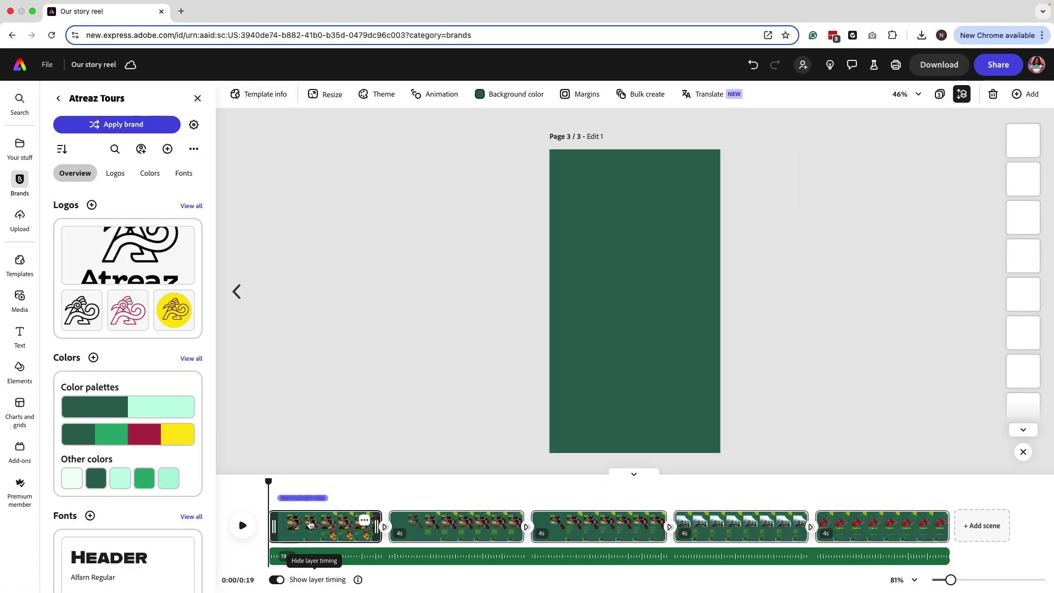
Scrub through the 3.3 s opening scene to examine when its layers appear, stopping near the scene's end
left_click(310, 524)
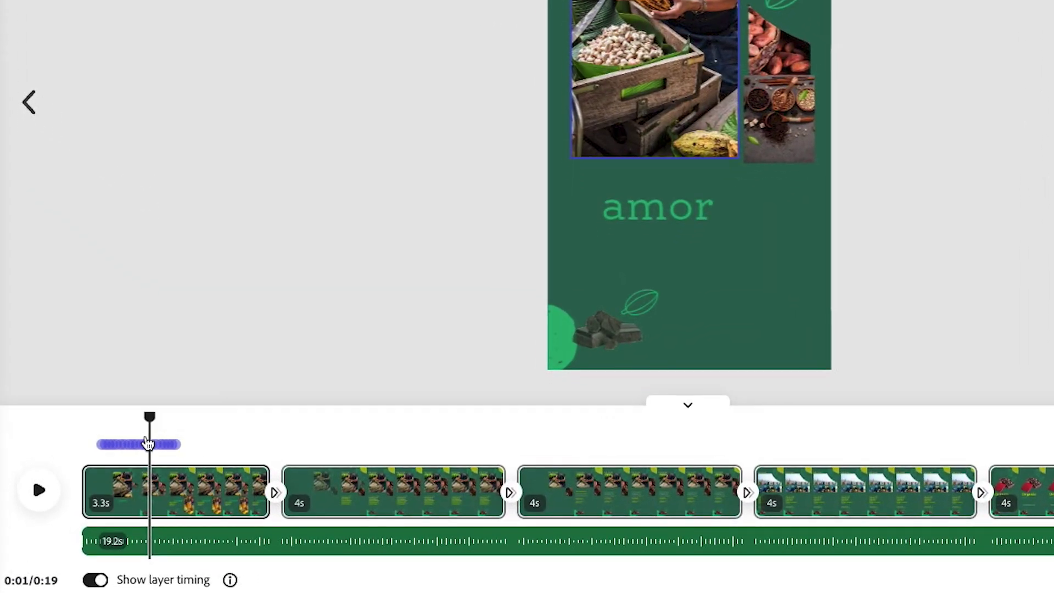
left_click(183, 445)
left_click(207, 417)
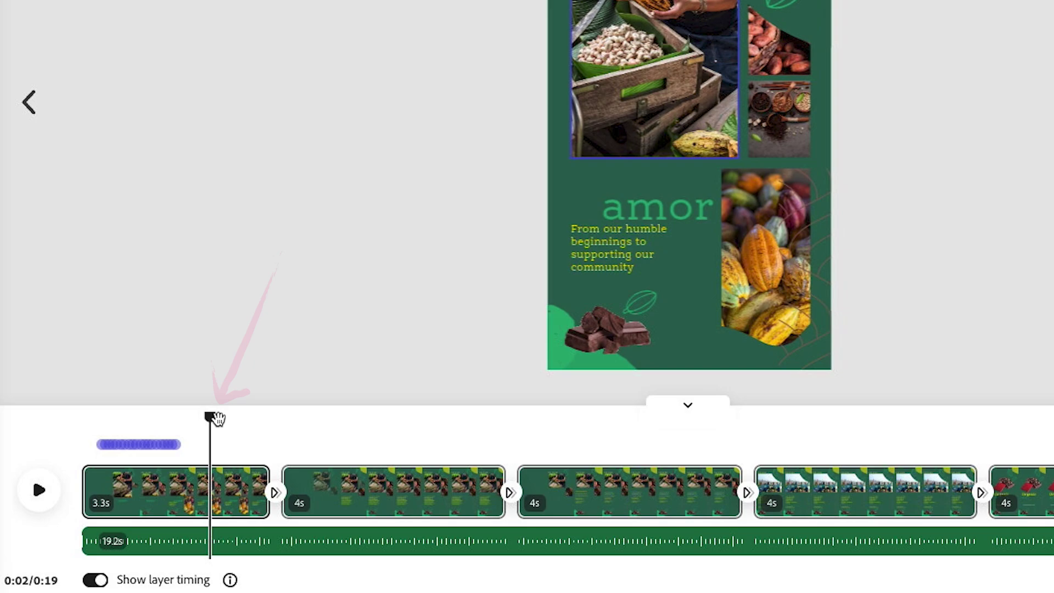
left_click_drag(218, 419, 254, 419)
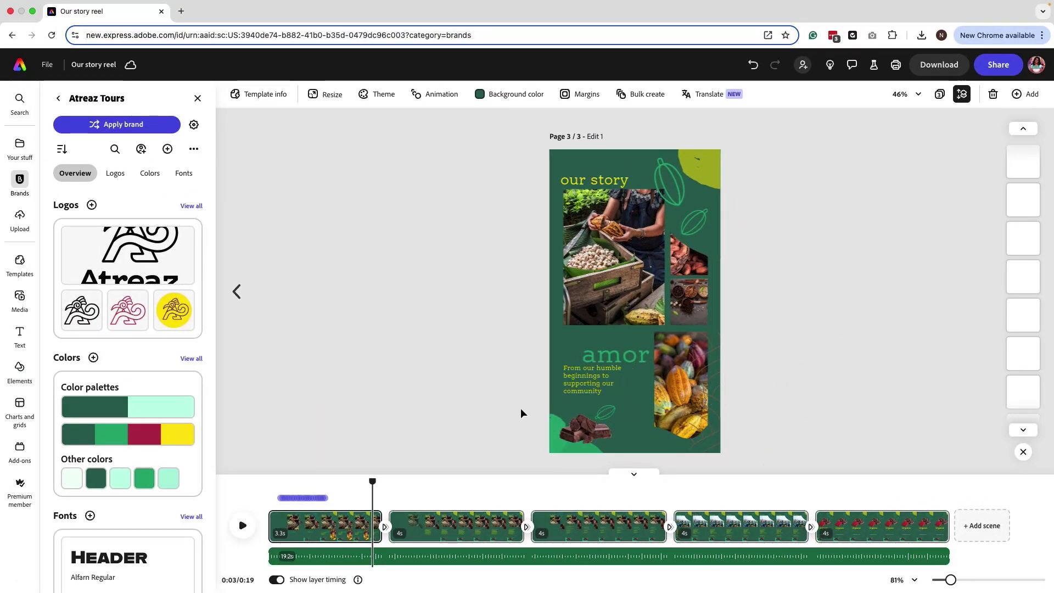
Set the download format of the selected page to PNG
left_click(939, 64)
left_click(949, 195)
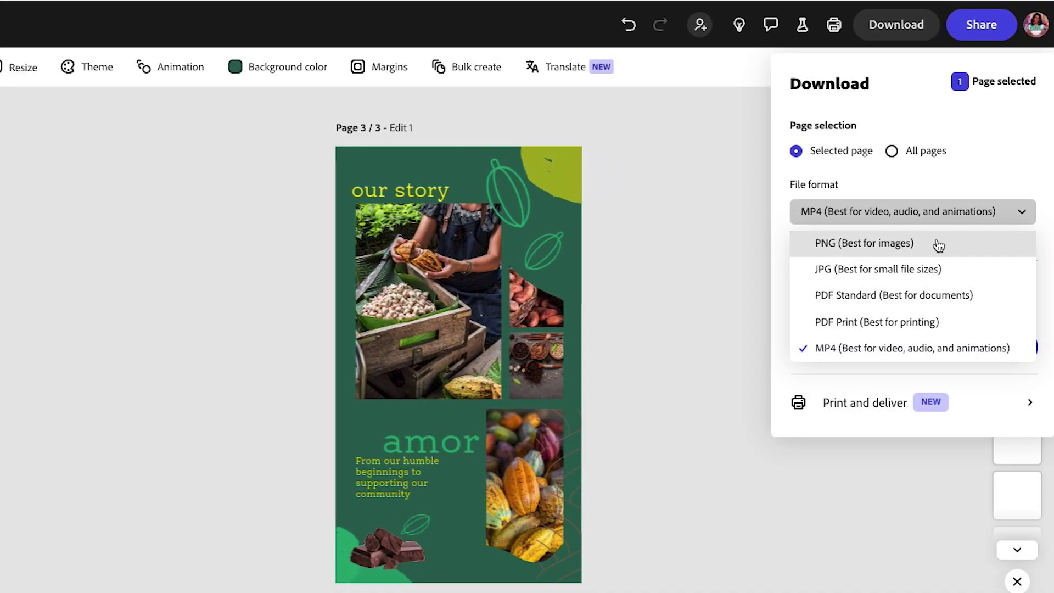
left_click(938, 244)
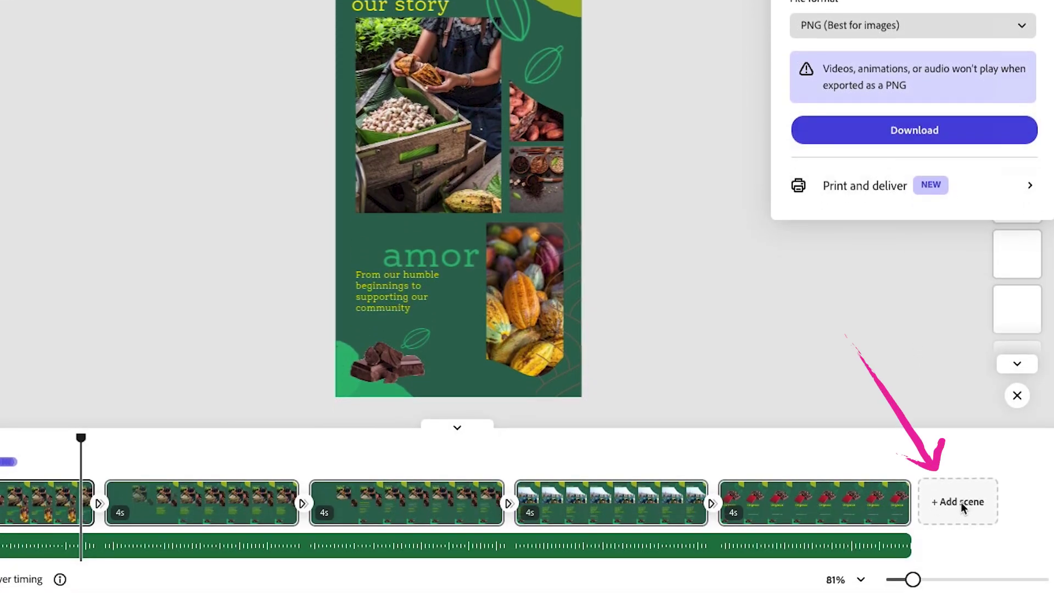
Add a blank scene, shorten it to 0.5 s and move it to the beginning of the timeline
left_click(961, 502)
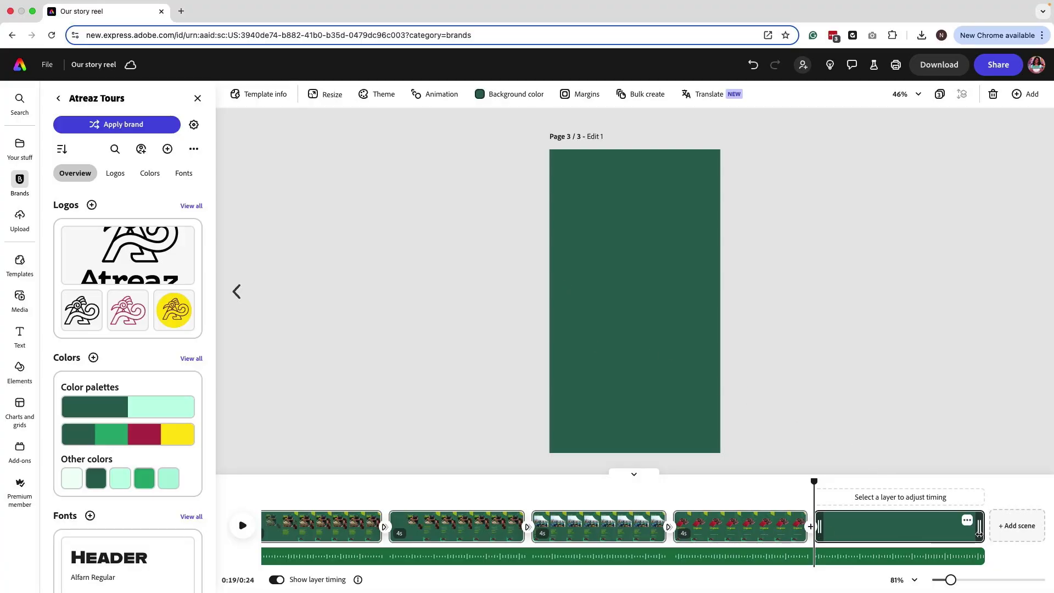
left_click_drag(985, 530, 826, 541)
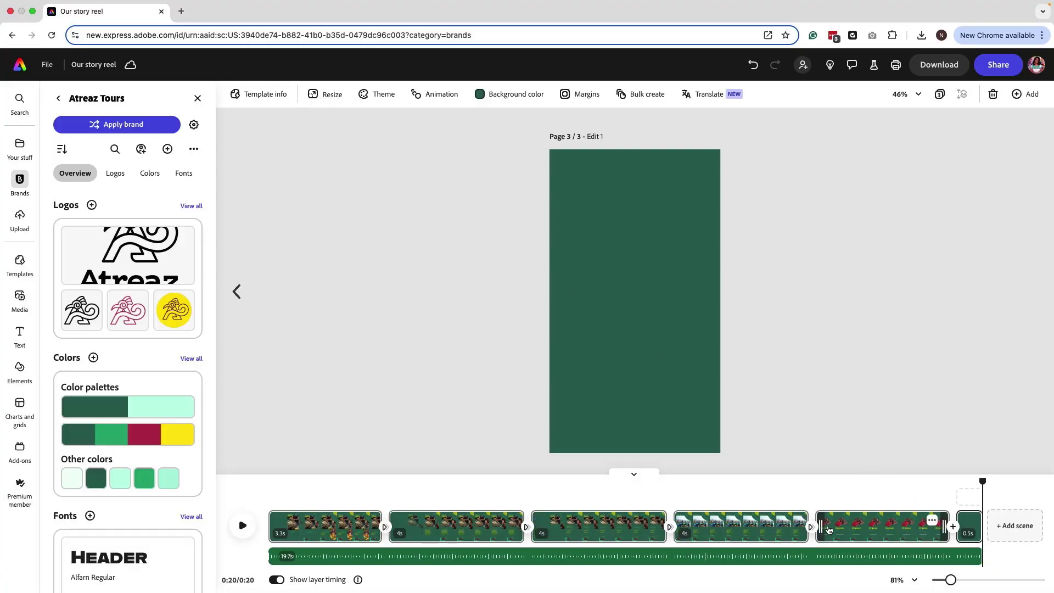
left_click_drag(954, 529, 645, 533)
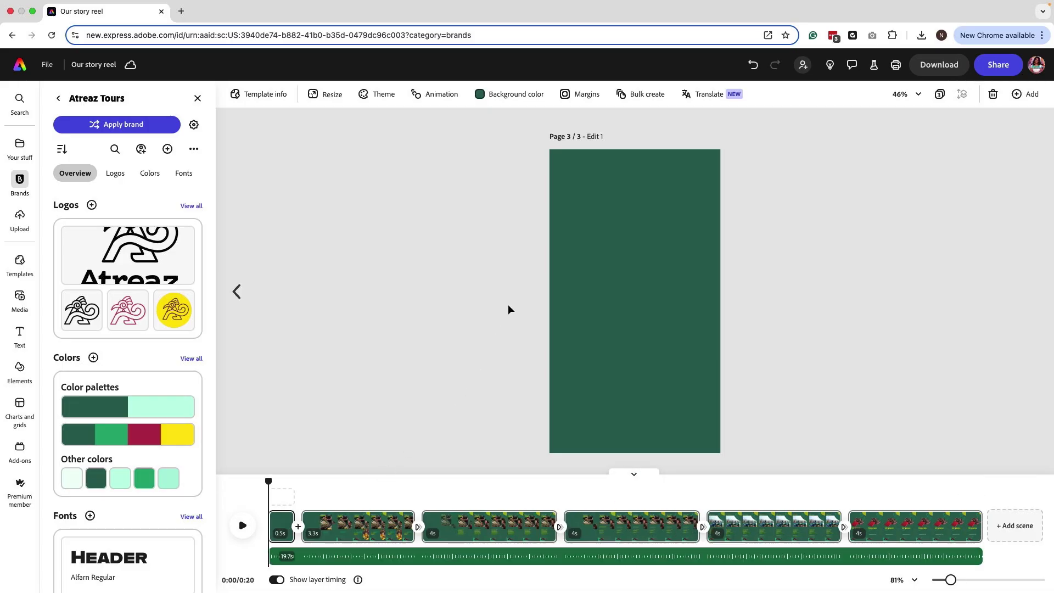
Open page 2 from the page overview and examine its 0.1 s cover scene in the timeline
left_click(940, 94)
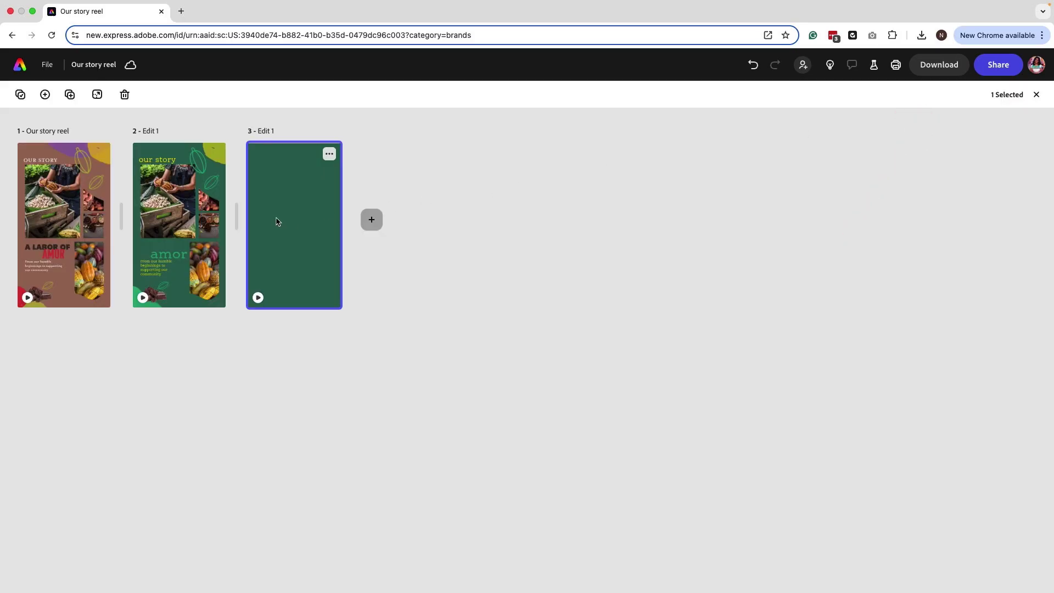
double_click(180, 230)
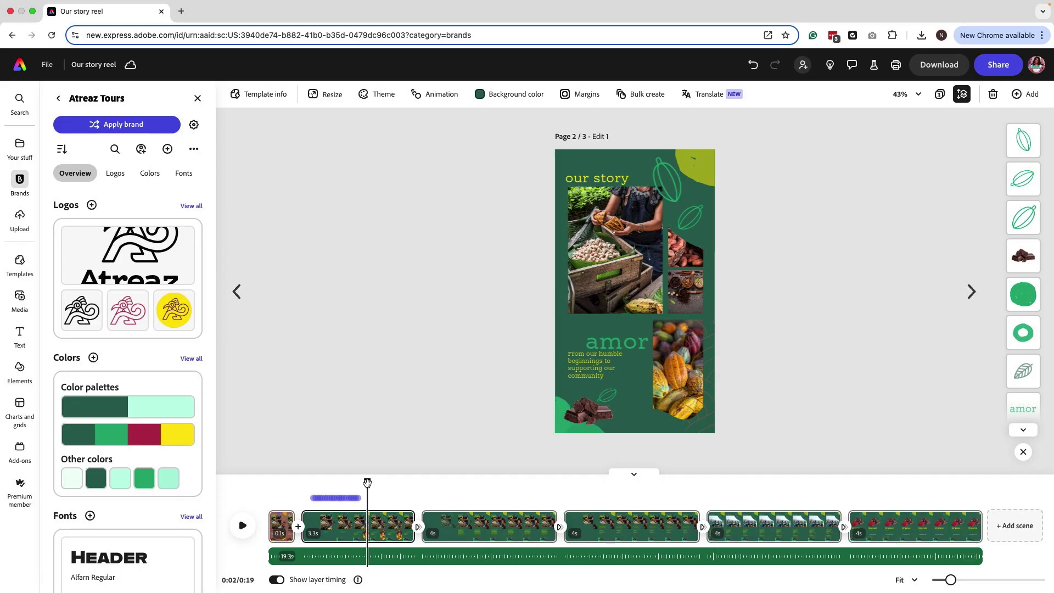
left_click(281, 522)
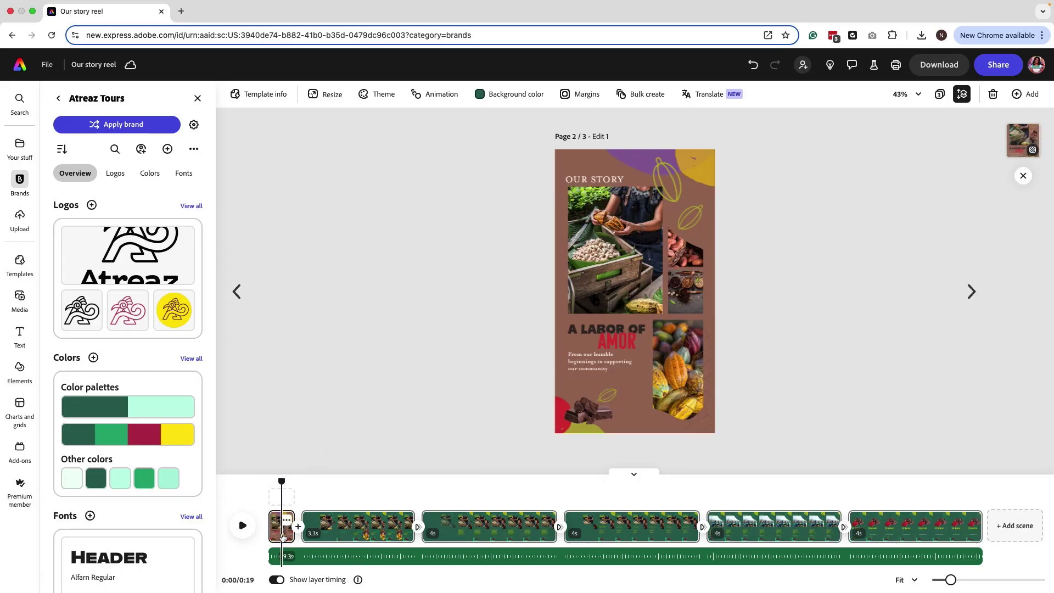
left_click_drag(288, 532, 286, 535)
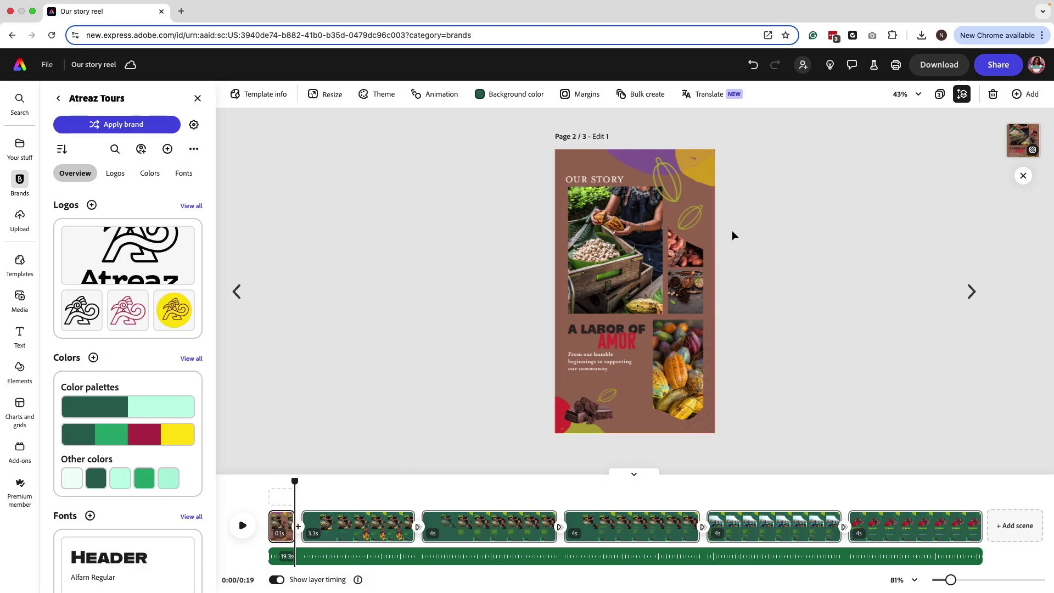
left_click_drag(296, 481, 285, 481)
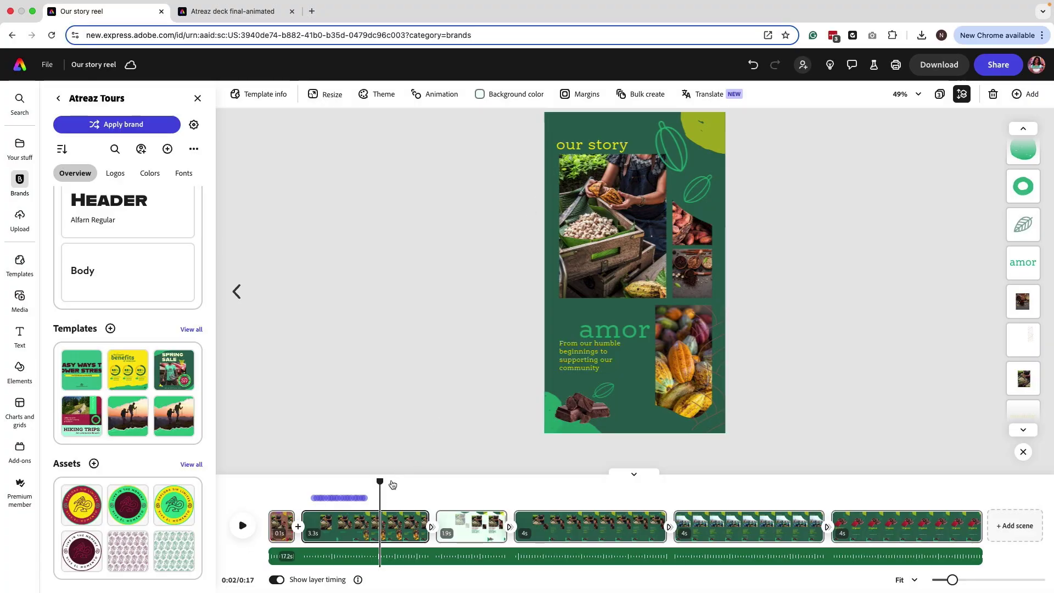
Review the reel's values scene, then switch to the Atreaz deck final-animated file and view its cover and mission pages
left_click_drag(381, 482, 588, 521)
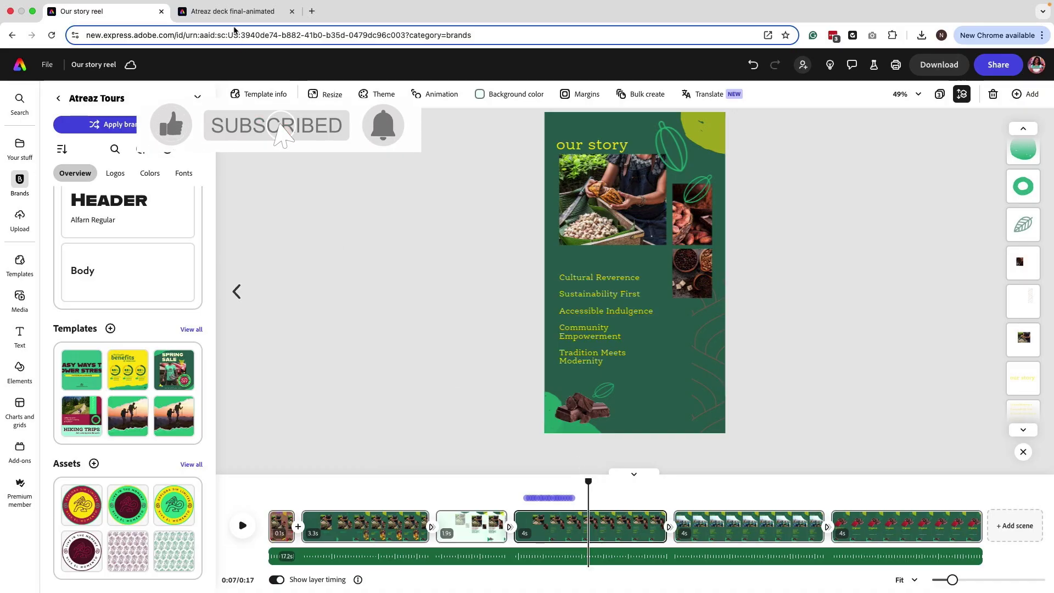
left_click(233, 11)
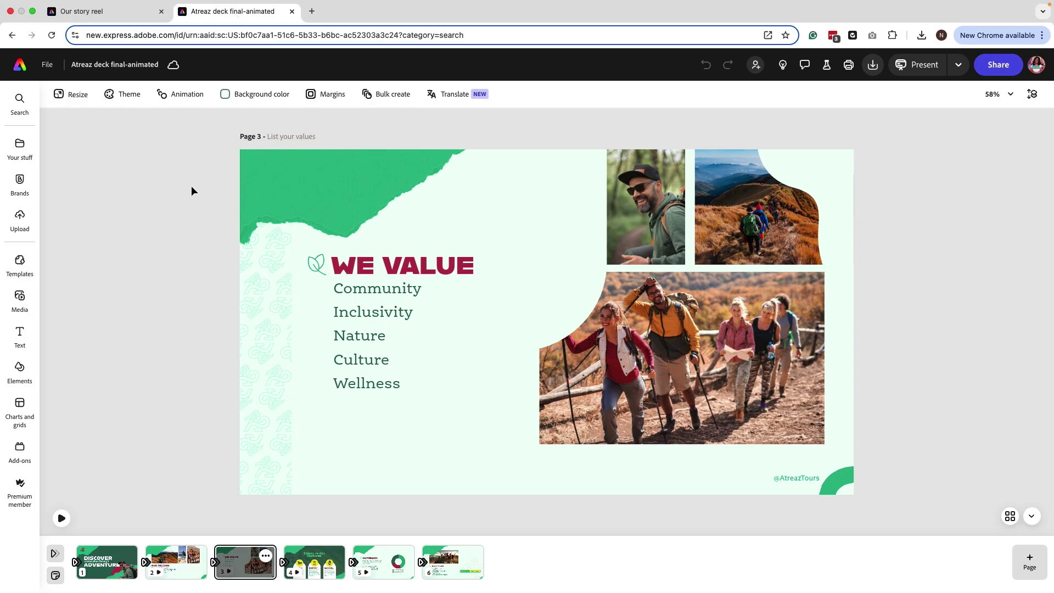
left_click(108, 562)
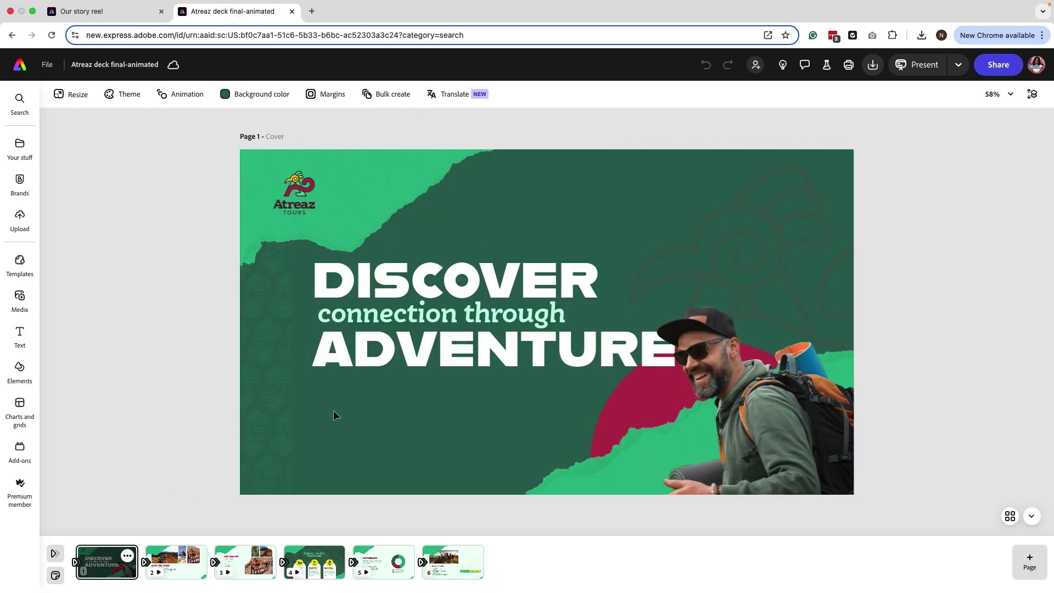
left_click(172, 575)
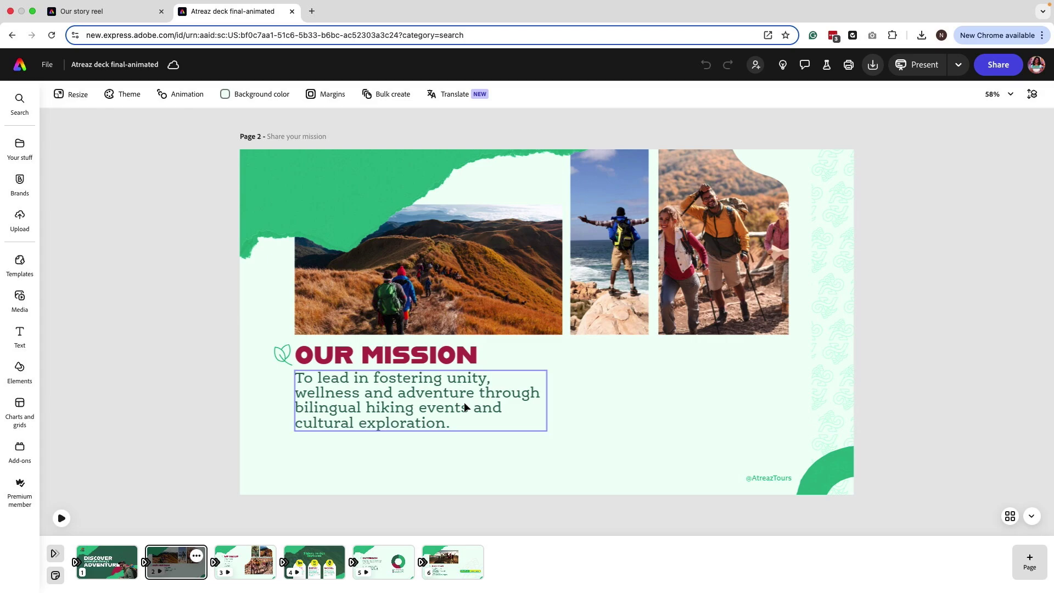
Return to the Our story reel file and scrub to the end of the 3.3 s story scene
left_click(121, 16)
left_click_drag(332, 491, 369, 491)
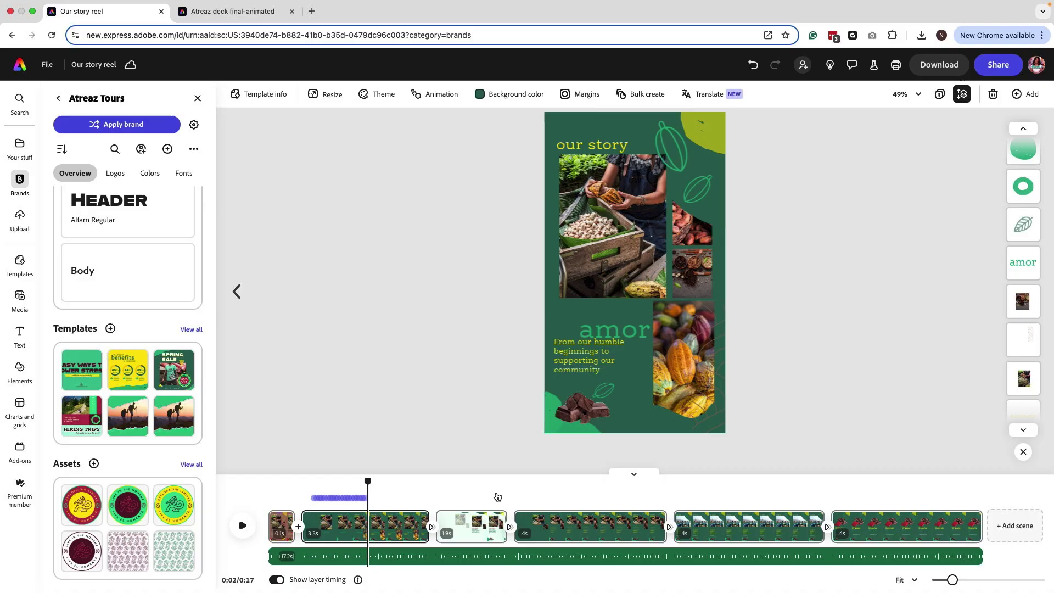
left_click_drag(368, 481, 414, 481)
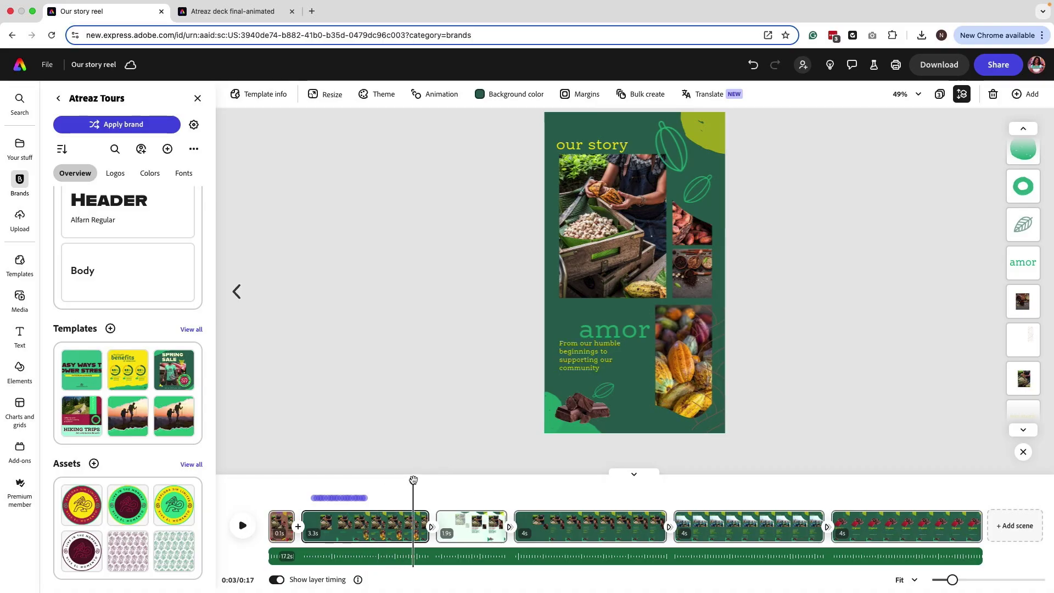
Hide and show the layer timing again to examine the layer markers above the 3.3 s story scene
mouse_move(323, 502)
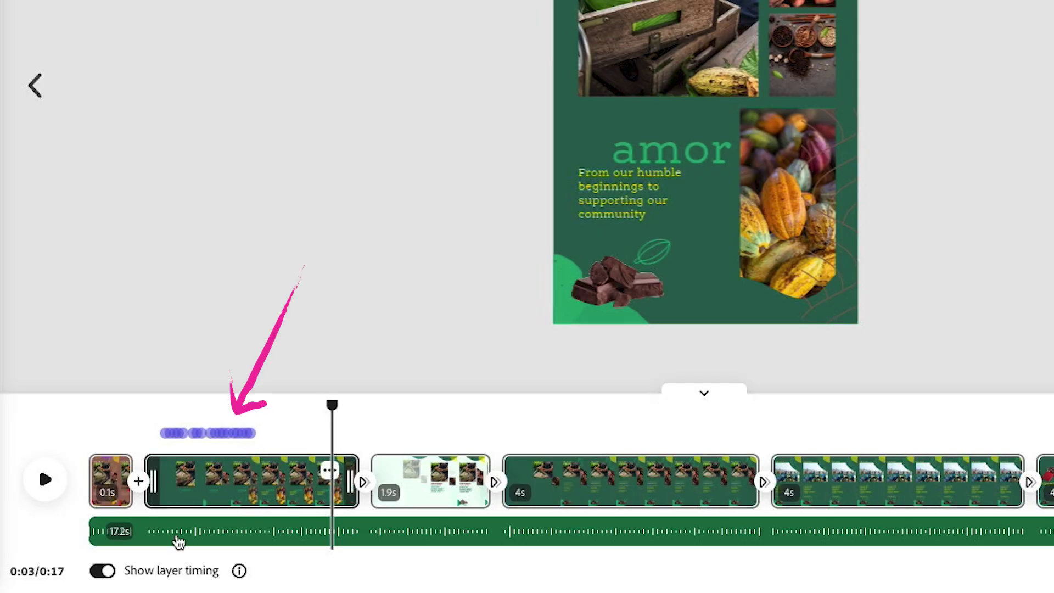
left_click(102, 572)
left_click(102, 571)
mouse_move(183, 441)
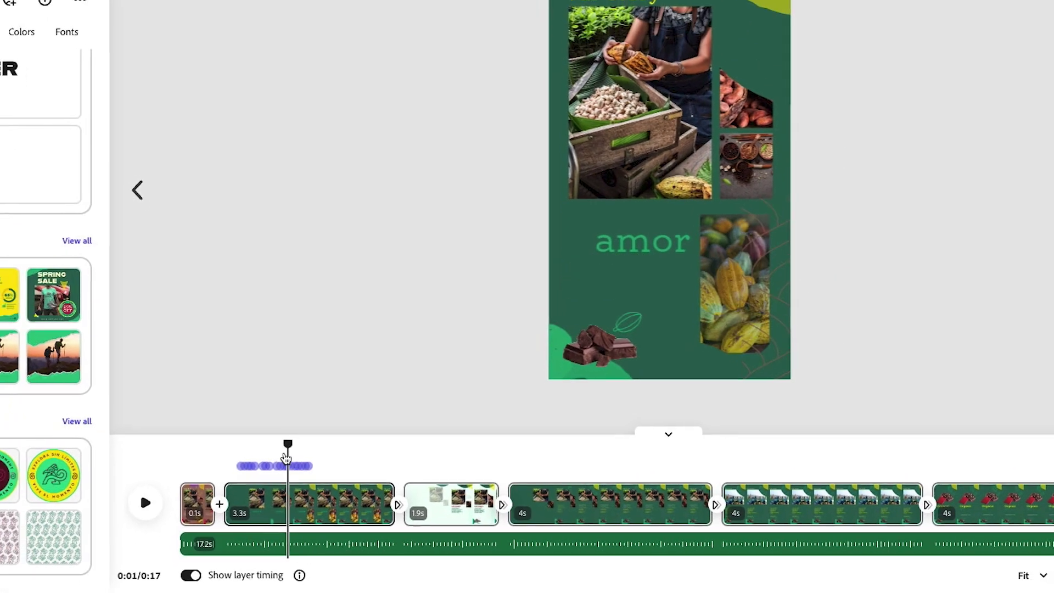
Scrub to the end of the 3.3 s story scene and delete its chocolate image and leaf icon
left_click_drag(339, 411, 299, 420)
mouse_move(389, 490)
left_mouse_down()
mouse_move(424, 493)
mouse_move(409, 496)
left_mouse_up()
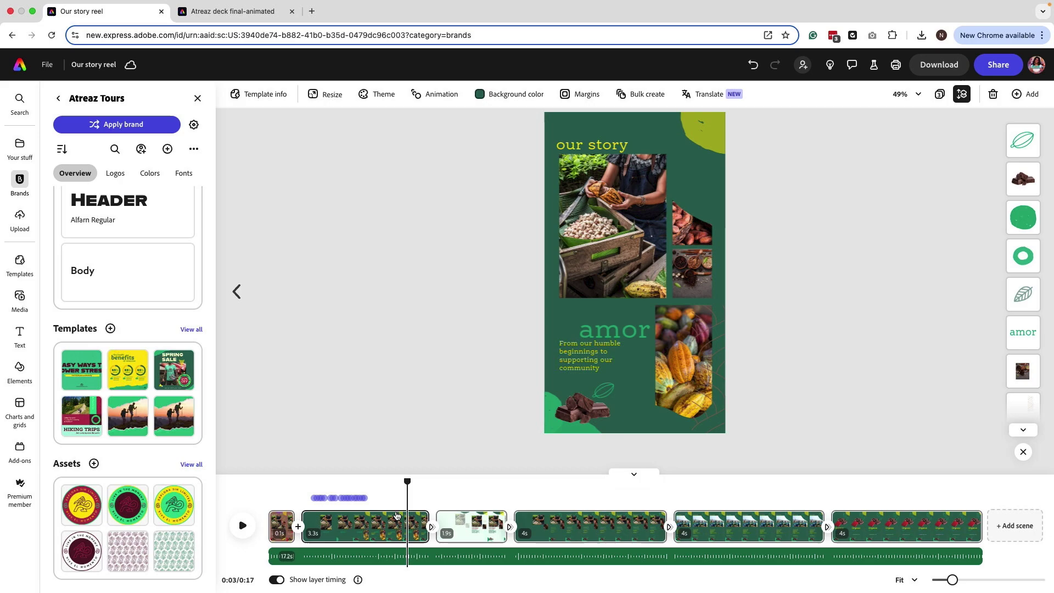
mouse_move(407, 523)
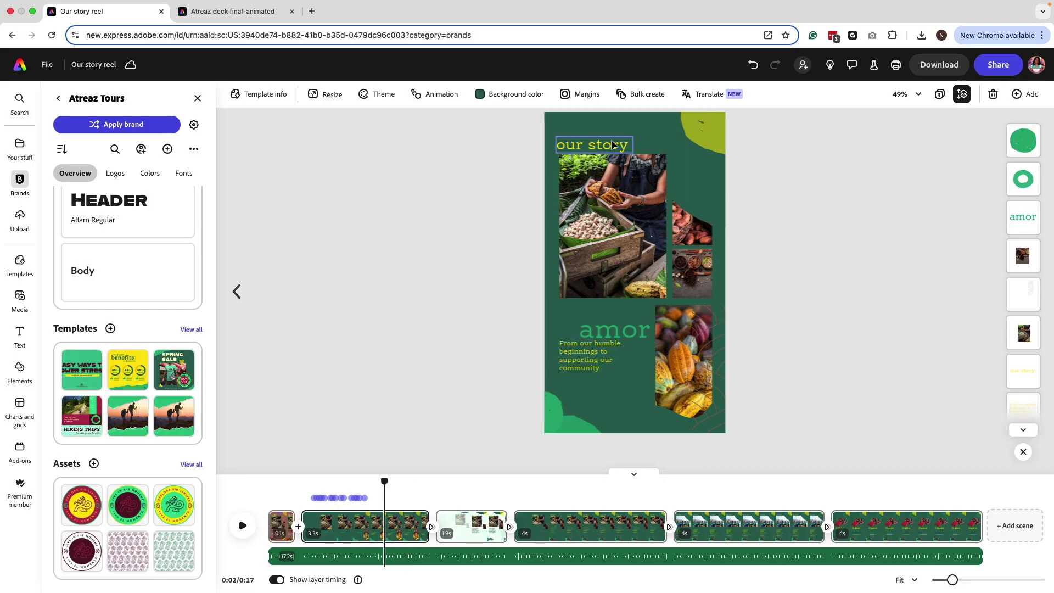
Delete the chocolate image and the cocoa-pod and leaf icons from the values, team and closing scenes
left_click(471, 514)
left_click(517, 514)
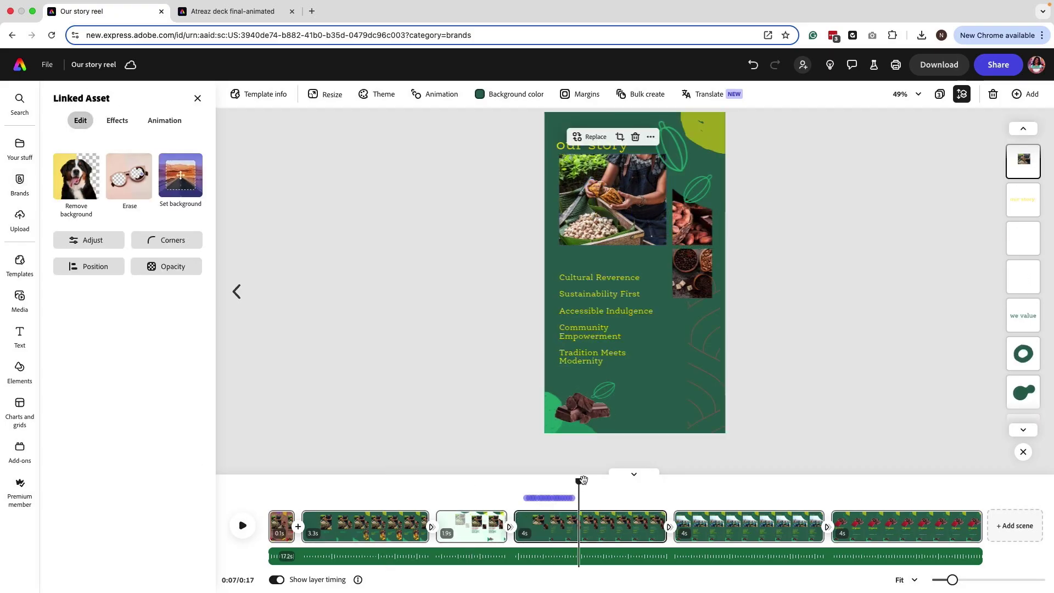
left_click(736, 526)
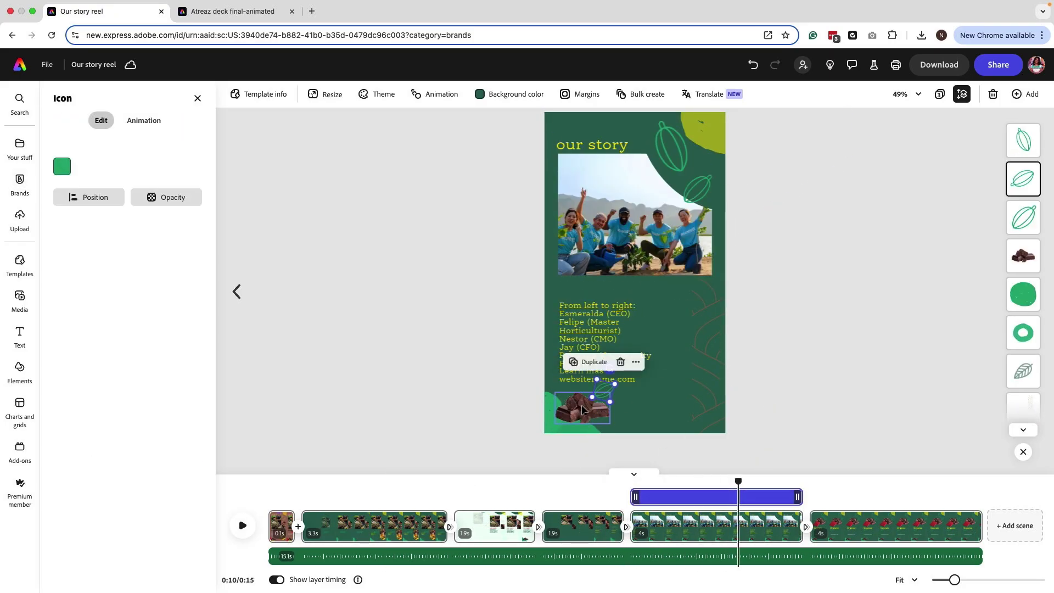
left_click(864, 526)
left_click(582, 409)
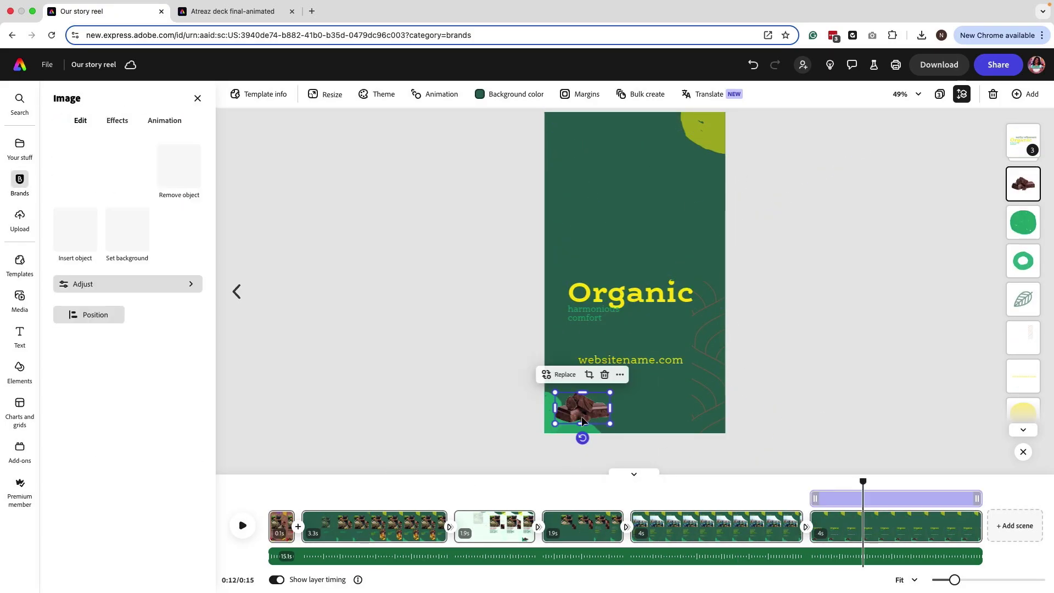
left_click(822, 336)
Change the values scene's background colour to pale mint
left_click_drag(864, 497, 577, 522)
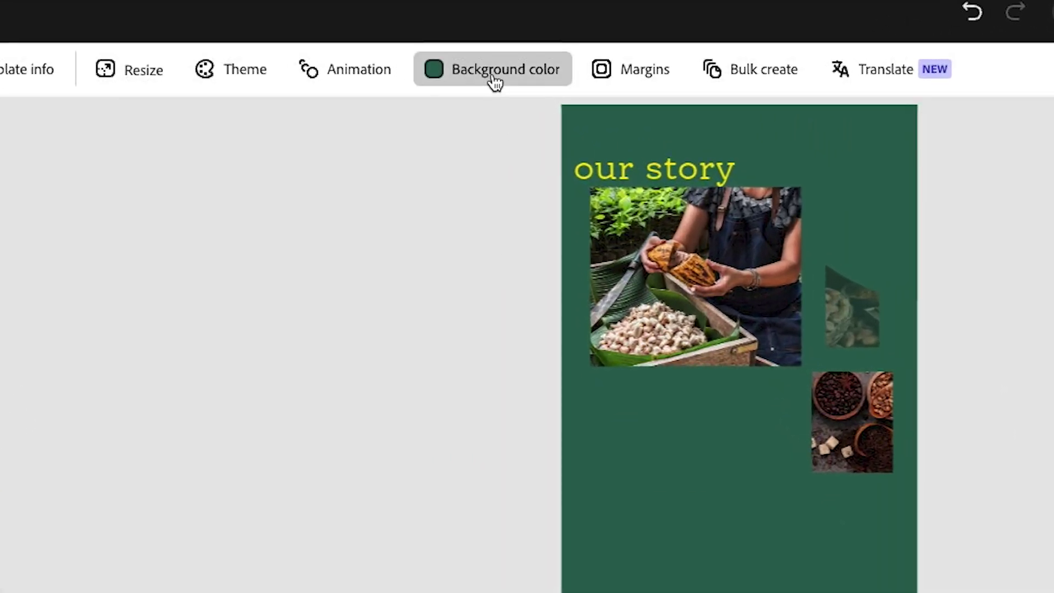
left_click(511, 94)
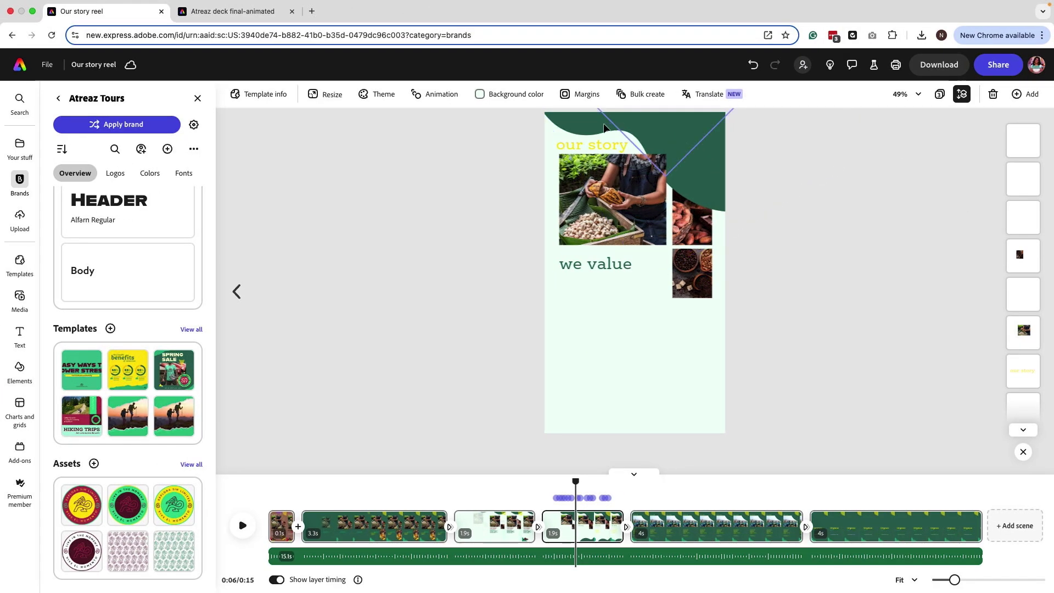
Recolour the values scene's large dark green blob with the brand's pale mint additional colour and delete its dark green ring
left_click(583, 120)
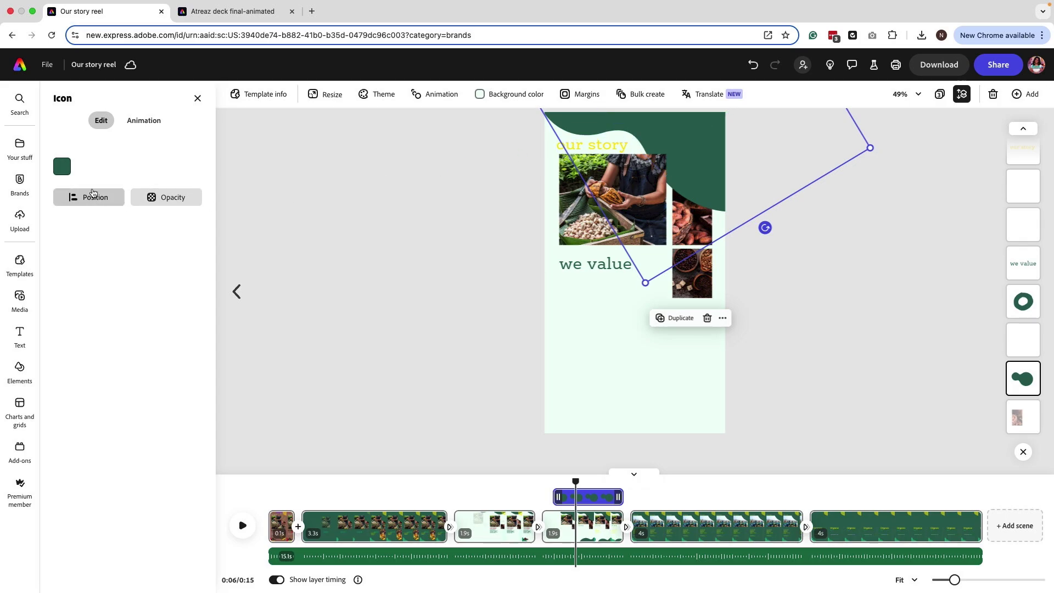
left_click(62, 167)
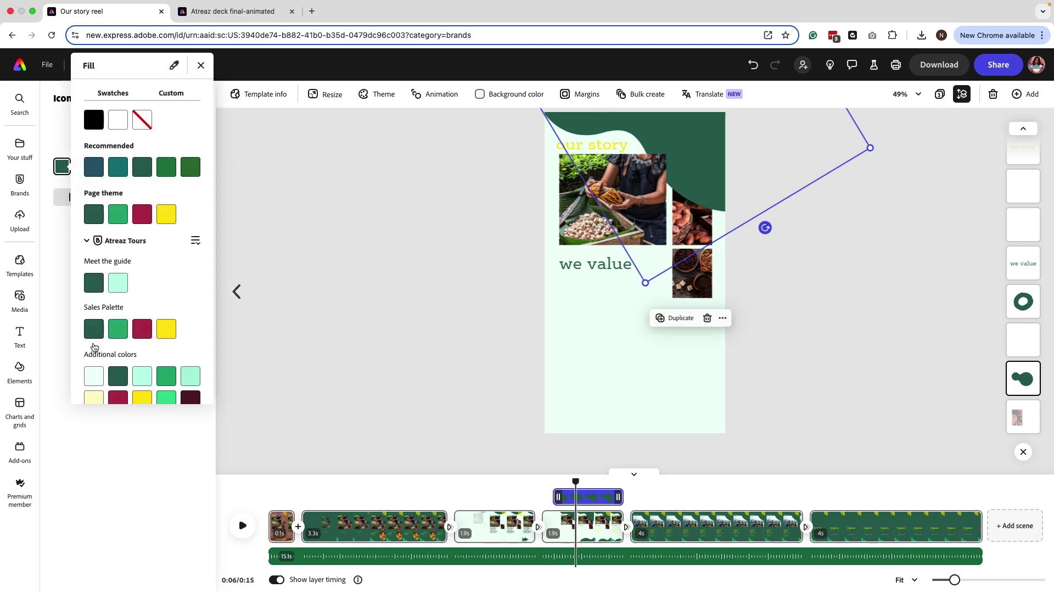
left_click(94, 376)
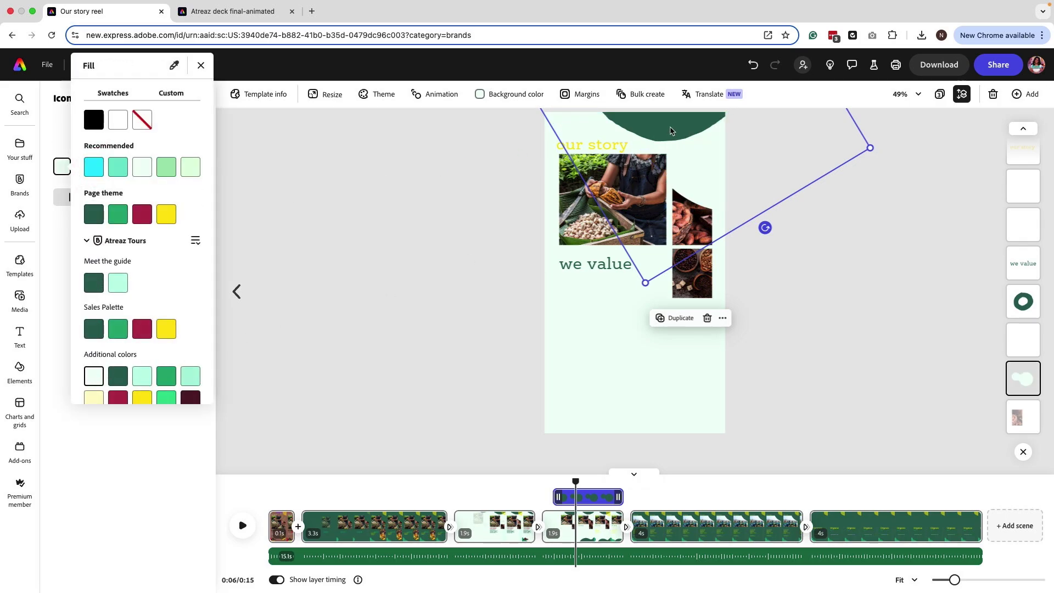
key("Escape")
left_click(1019, 300)
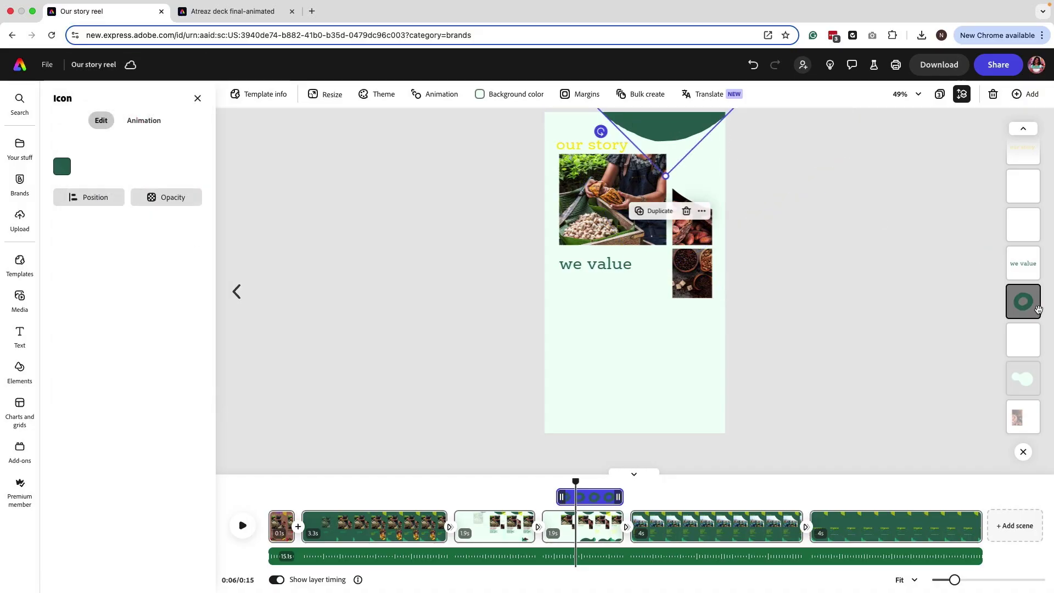
left_click(769, 260)
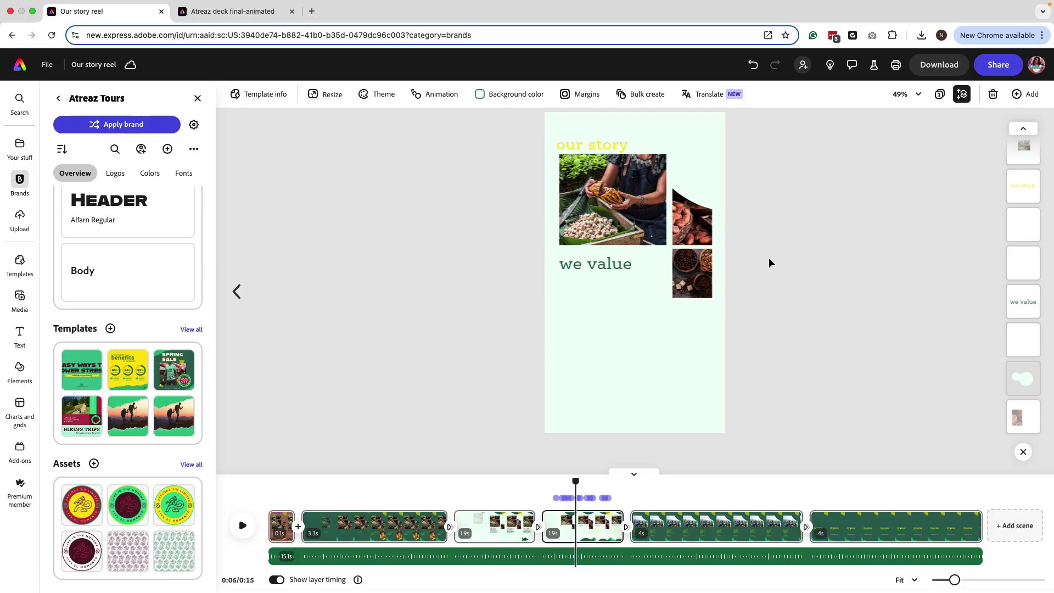
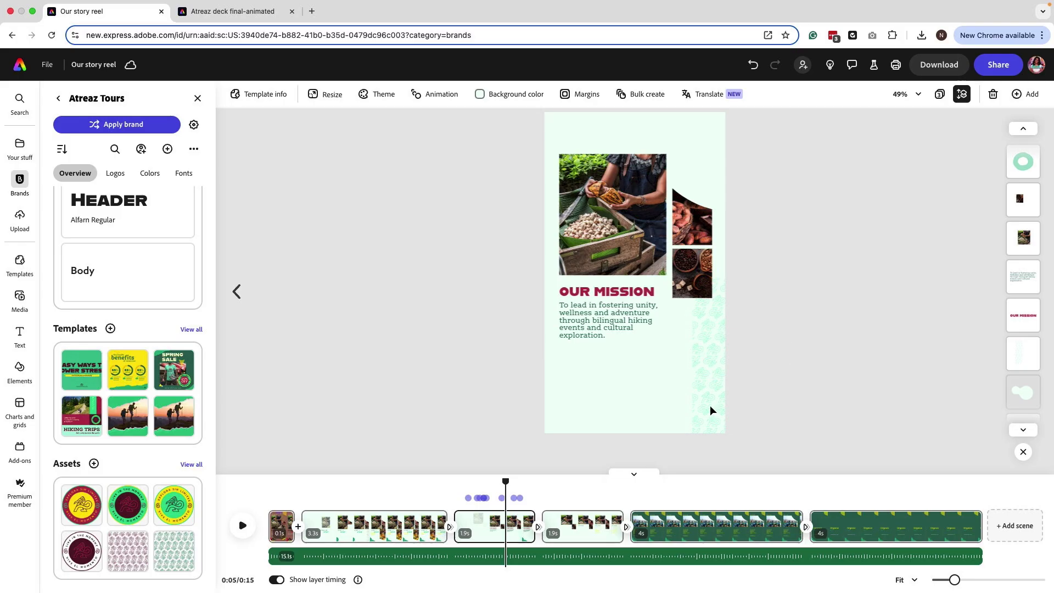
Scrub further into the reel's mission scene, then copy the green torn-paper image from page 2 of the Atreaz deck final-animated file
left_click_drag(505, 481, 523, 482)
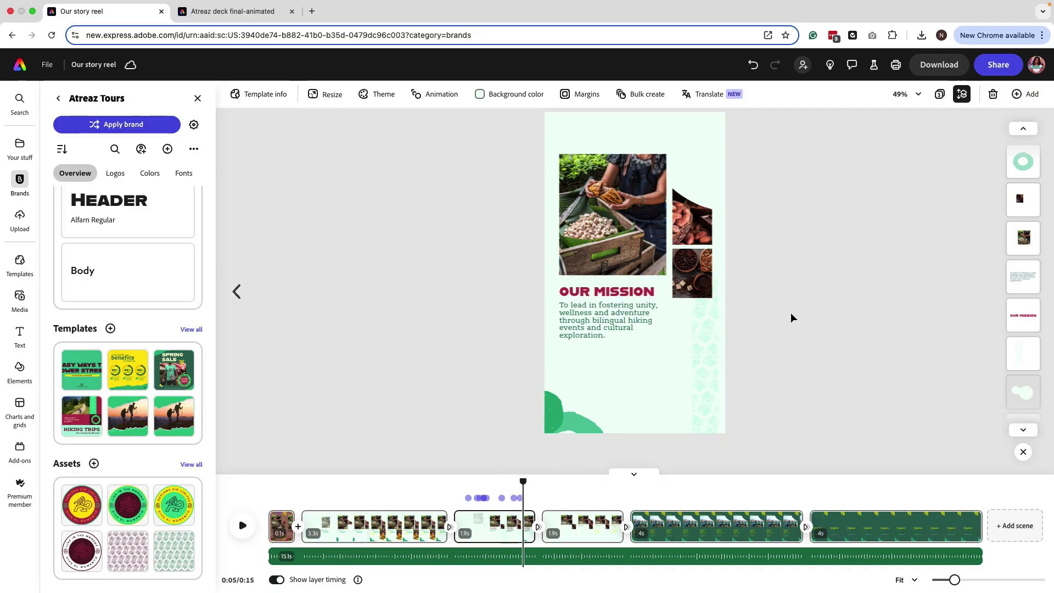
left_click(234, 18)
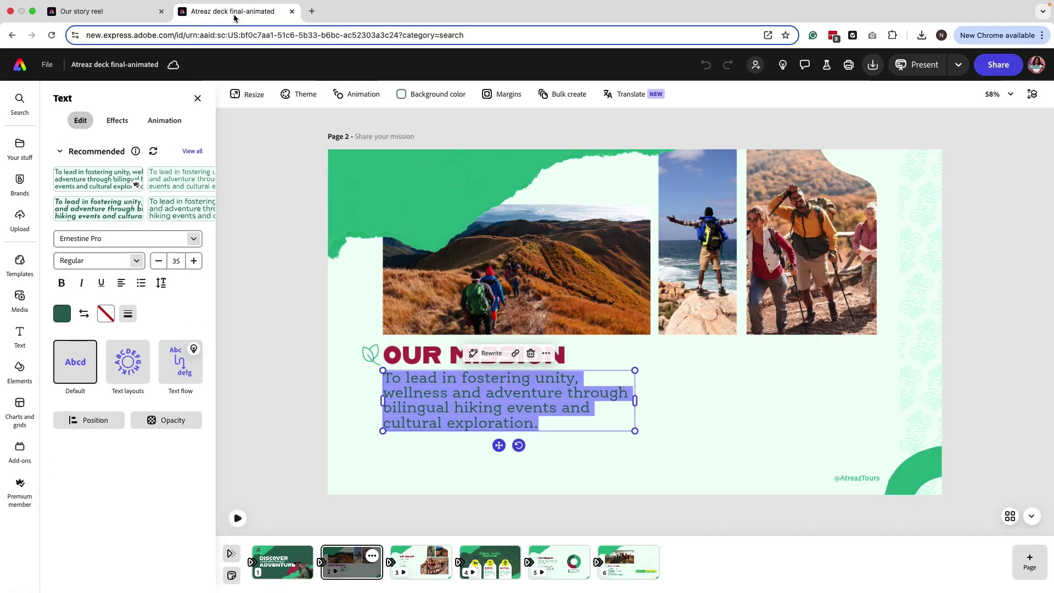
left_click(418, 177)
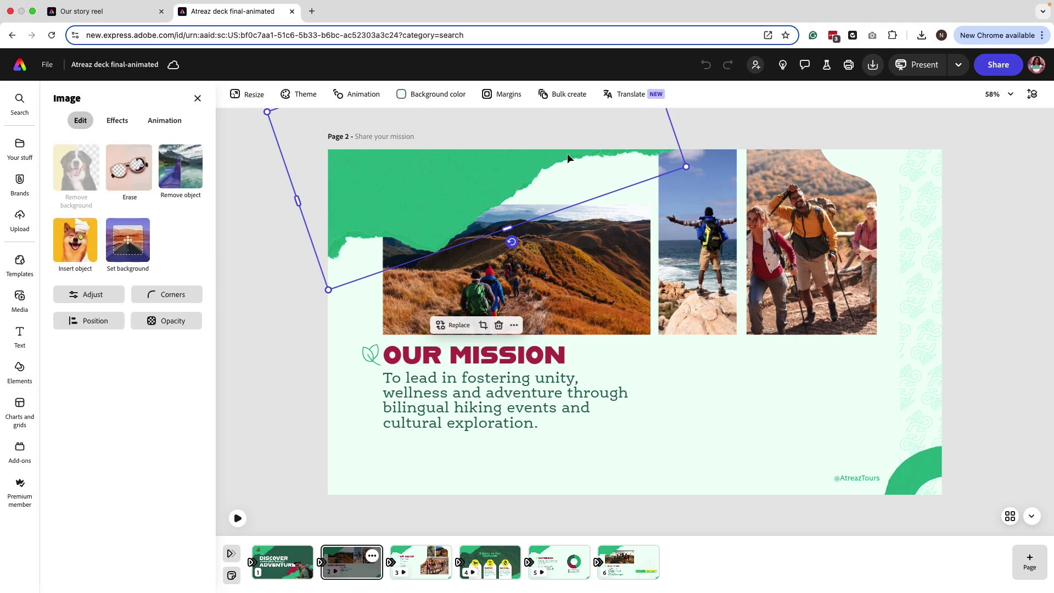
right_click(471, 181)
left_click(497, 219)
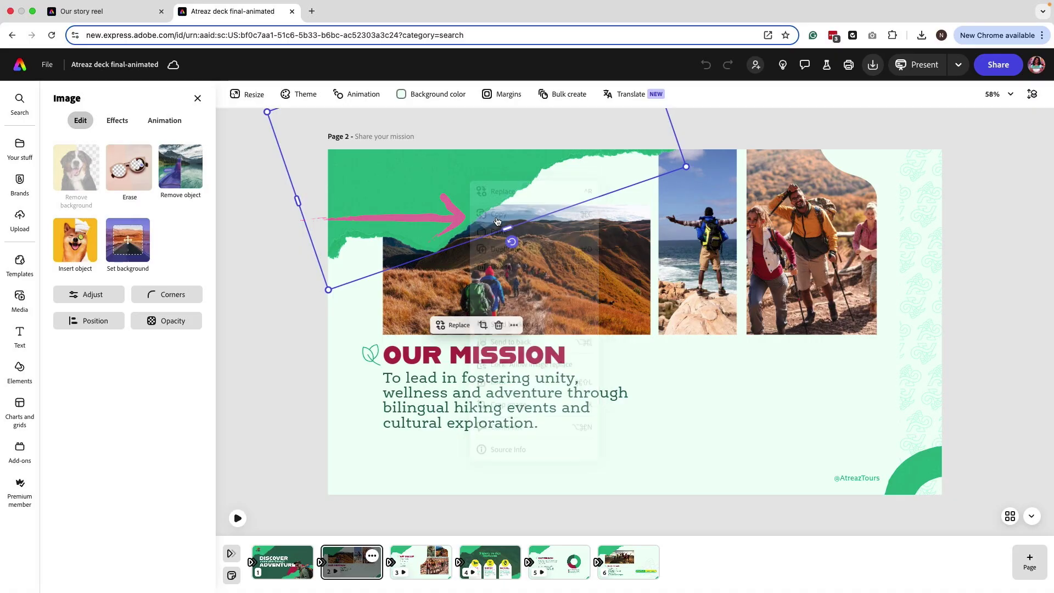
Return to the Our story reel file and place the torn-paper image across the top of the mission scene
key("super+1")
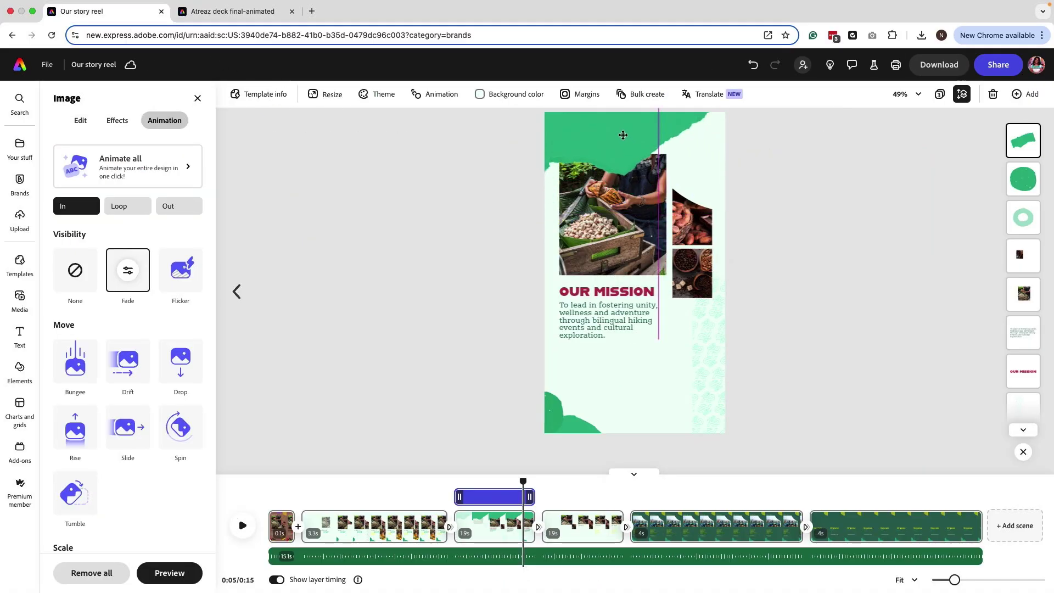
left_click_drag(600, 137, 628, 134)
left_click(868, 282)
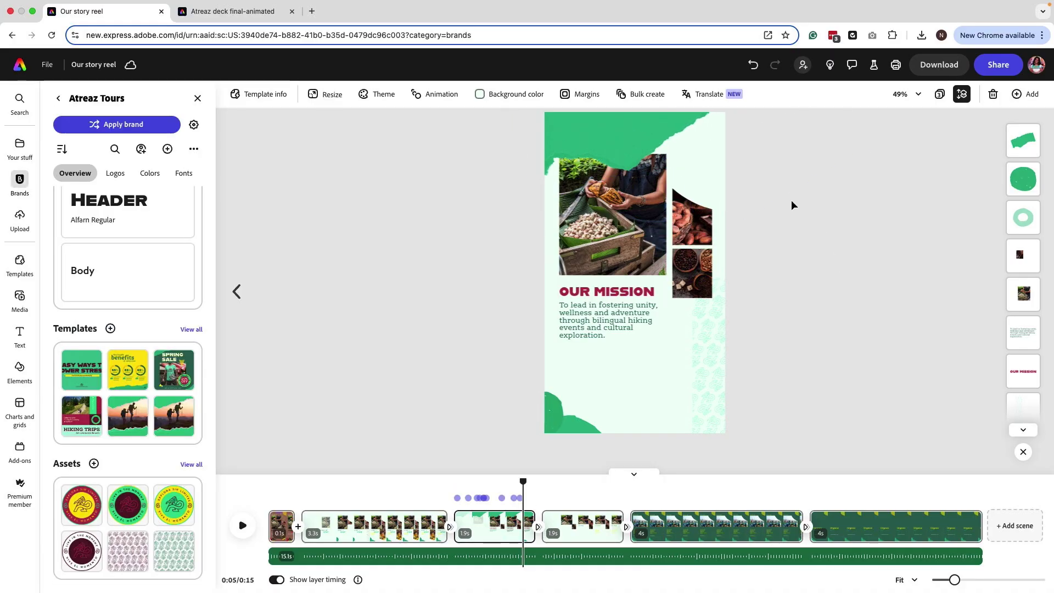
Scrub back slightly in the mission scene and examine the torn-paper image's animation options
left_click_drag(524, 482, 512, 445)
left_click(645, 137)
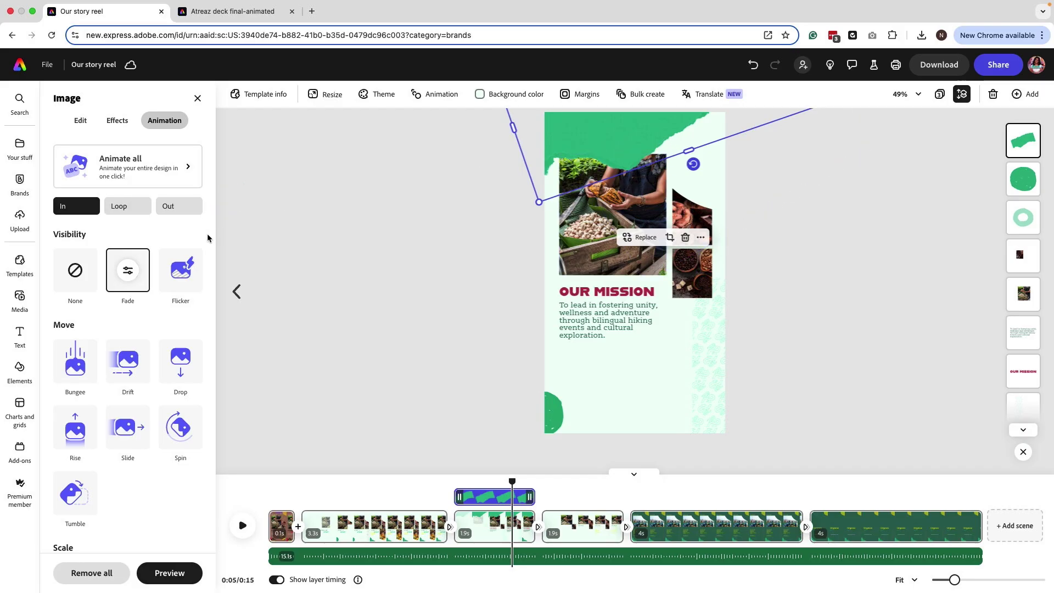
left_click(390, 376)
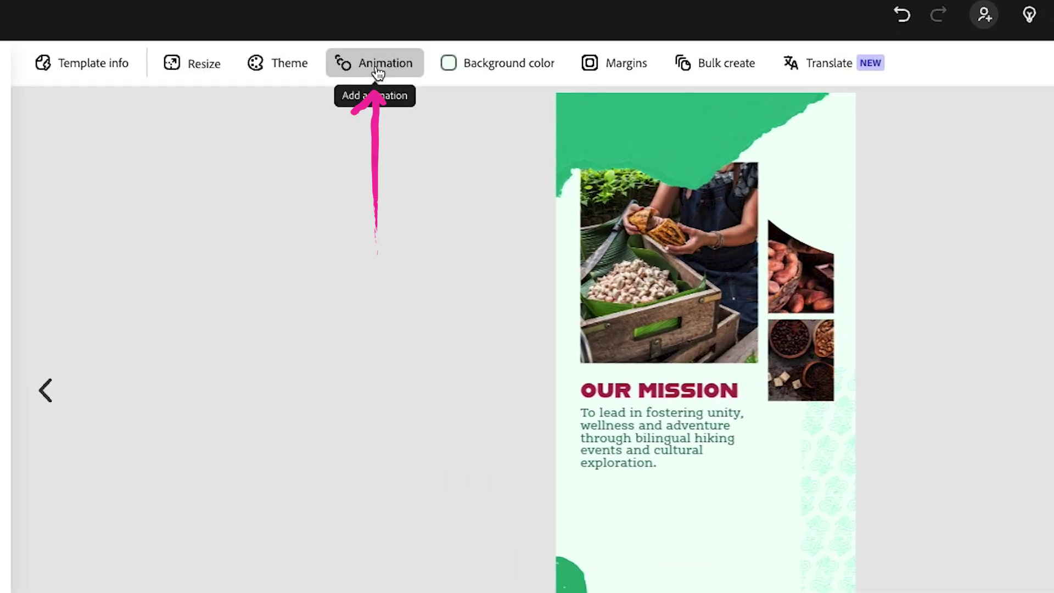
Remove all animations from the mission scene, then apply the Waterfall animation to all its text and objects
left_click(378, 71)
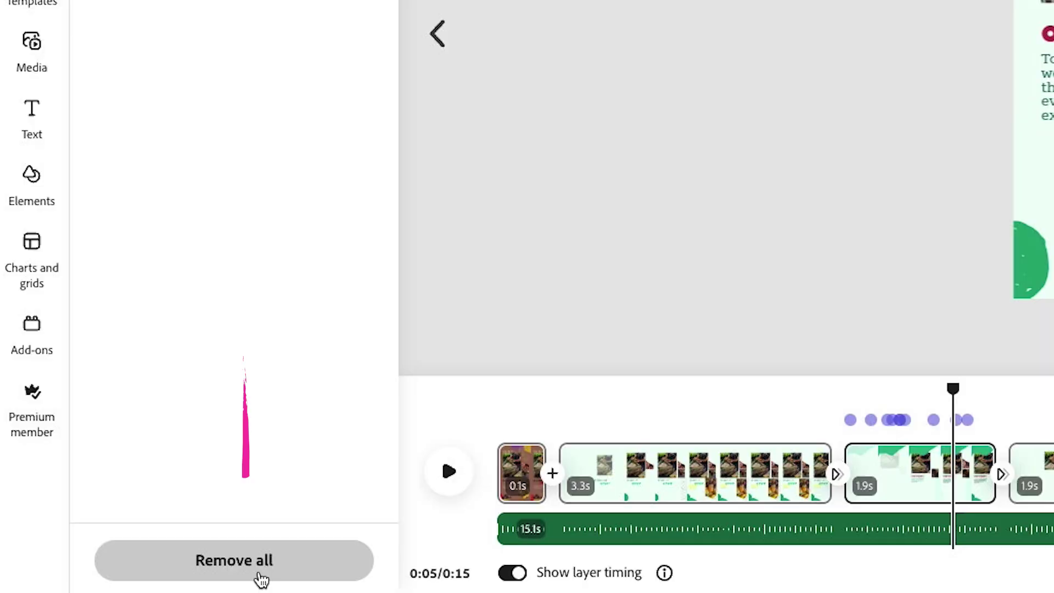
left_click(145, 578)
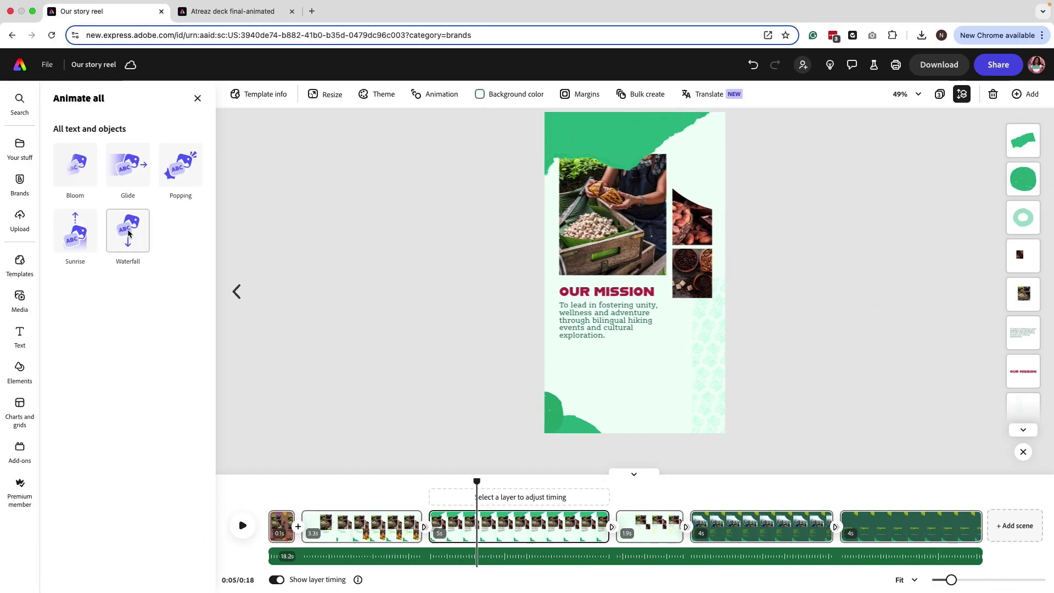
left_click(128, 234)
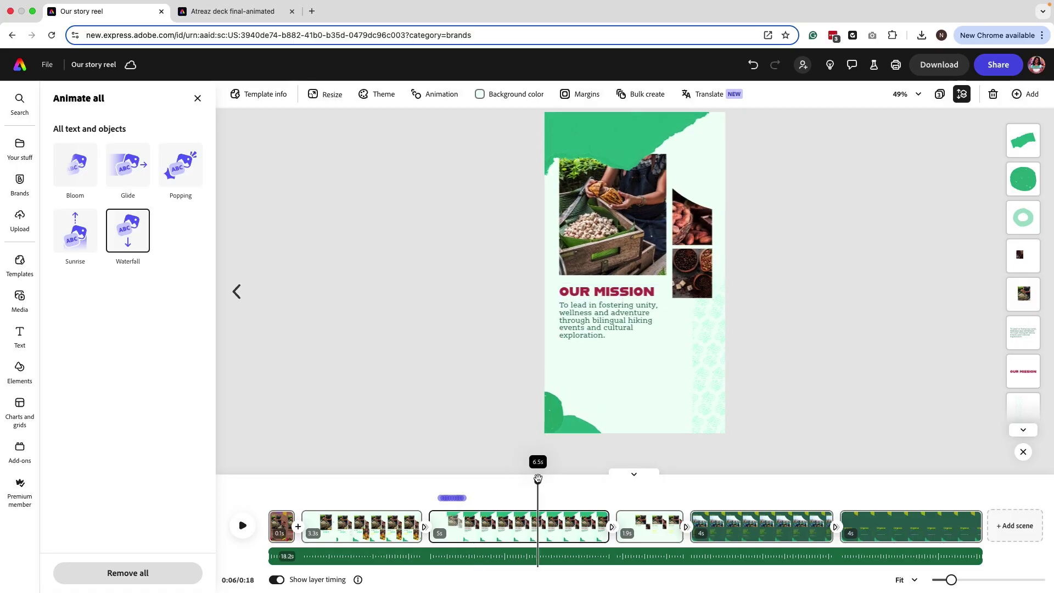
left_click(615, 141)
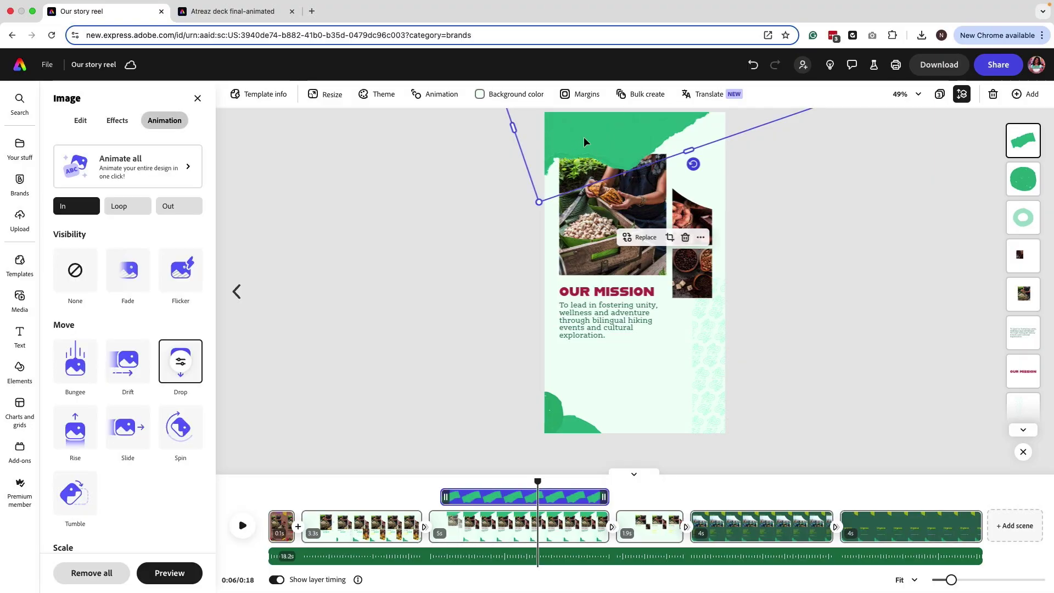
Scrub through the reel's values scene until its list shows, then open page 3 of the Atreaz deck final-animated file
left_click(641, 503)
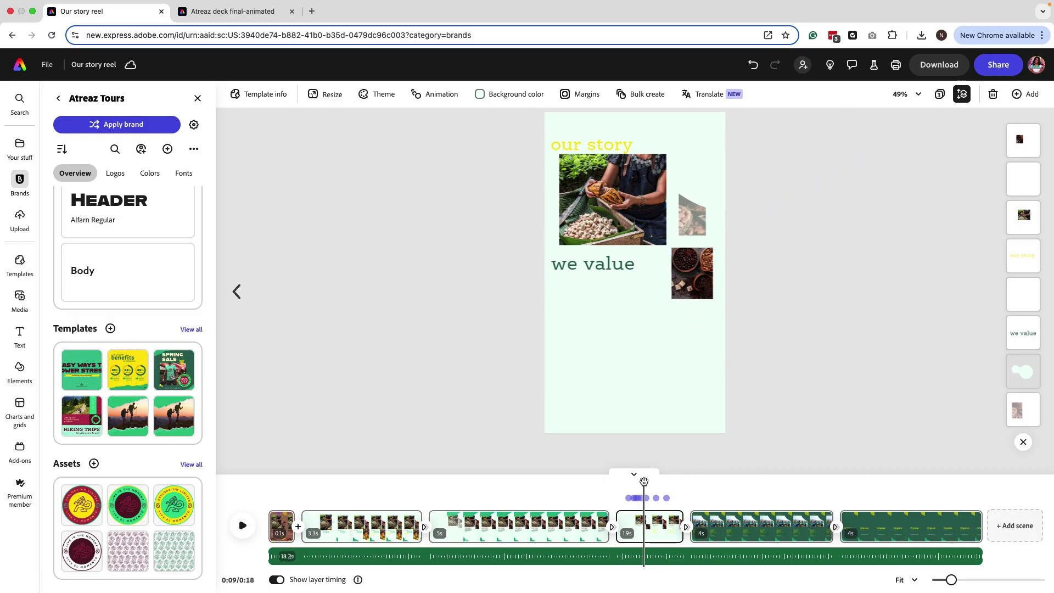
left_click_drag(644, 481, 669, 453)
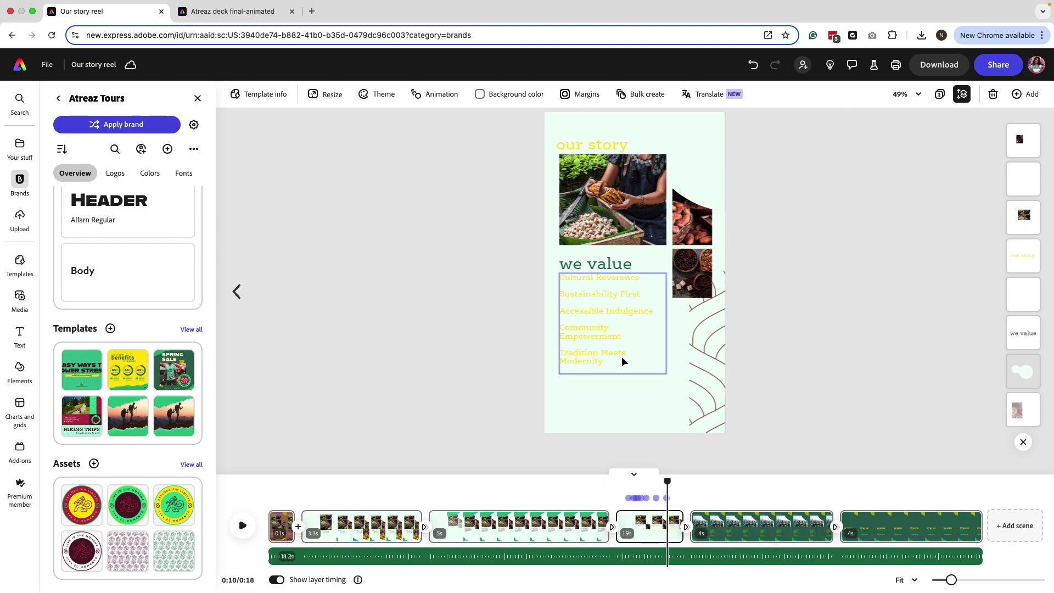
left_click(262, 14)
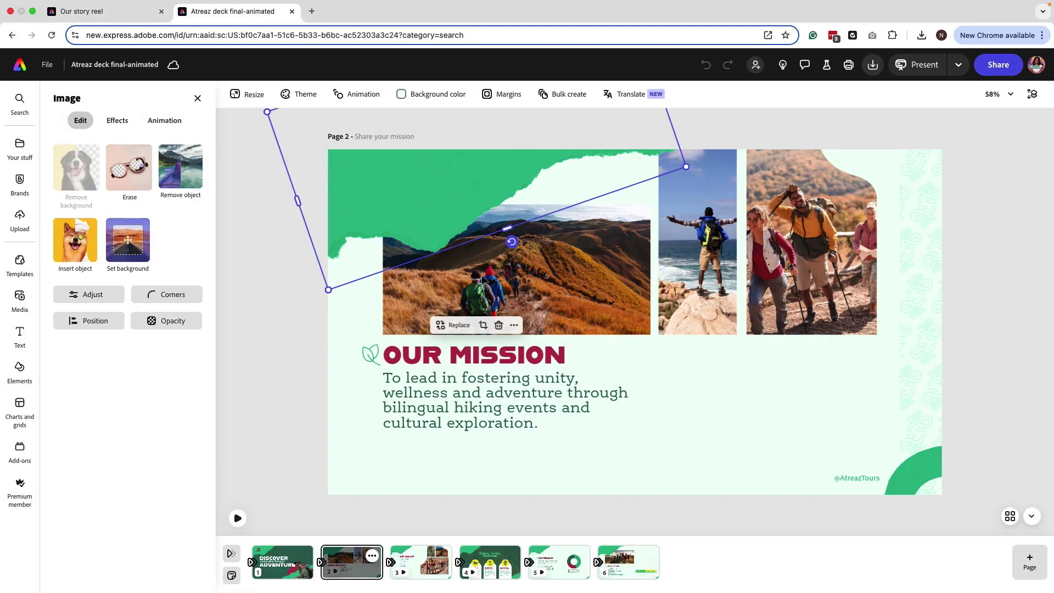
left_click(409, 567)
Copy the Community to Wellness list from the deck and replace the values list in the Our story reel file with it
left_click(387, 331)
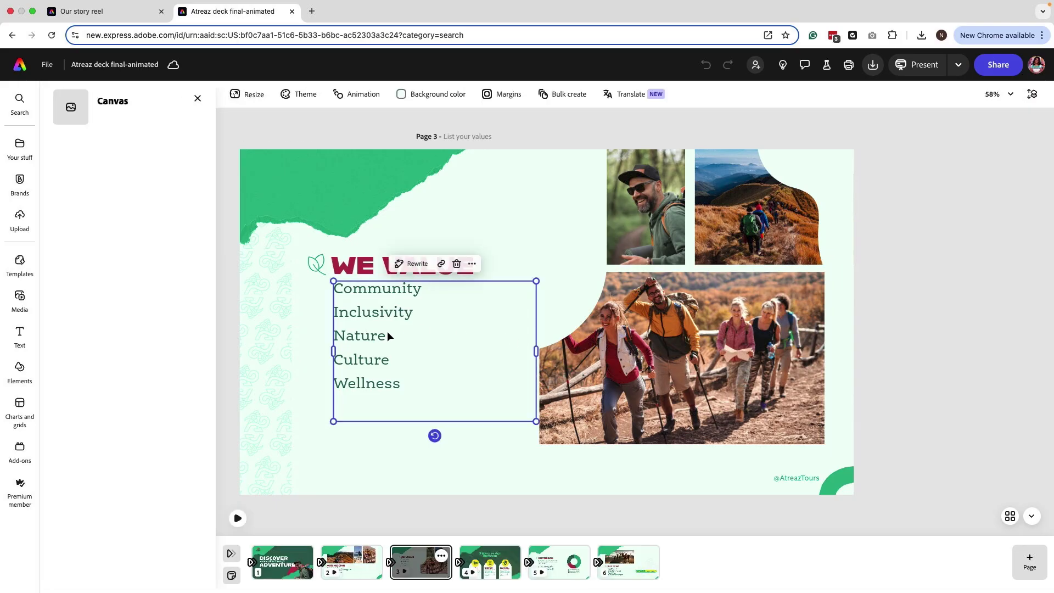
double_click(479, 385)
key("super+a")
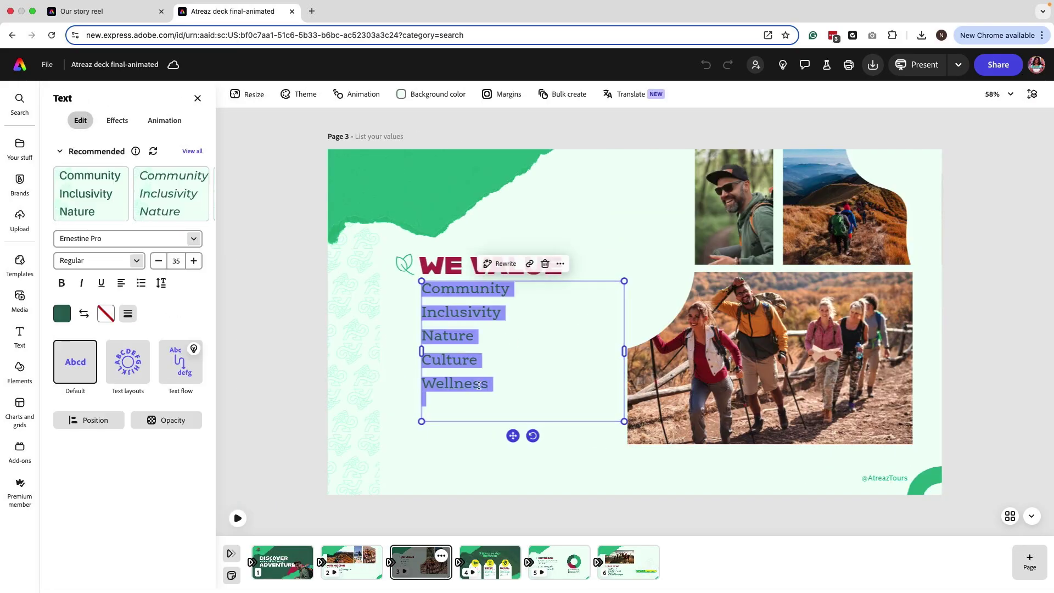
key("ctrl+shift+Tab")
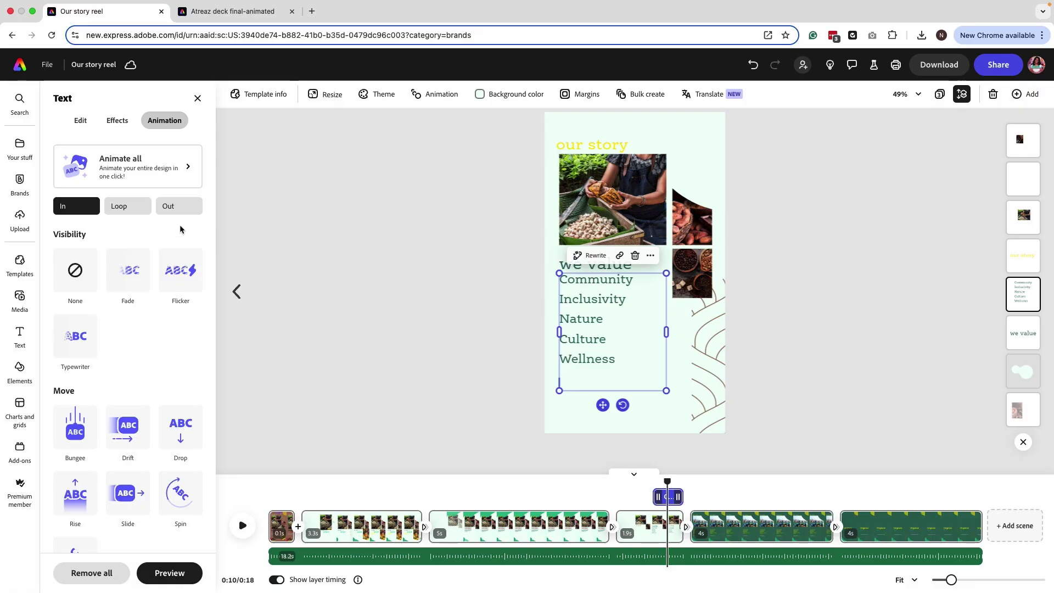
left_click(198, 98)
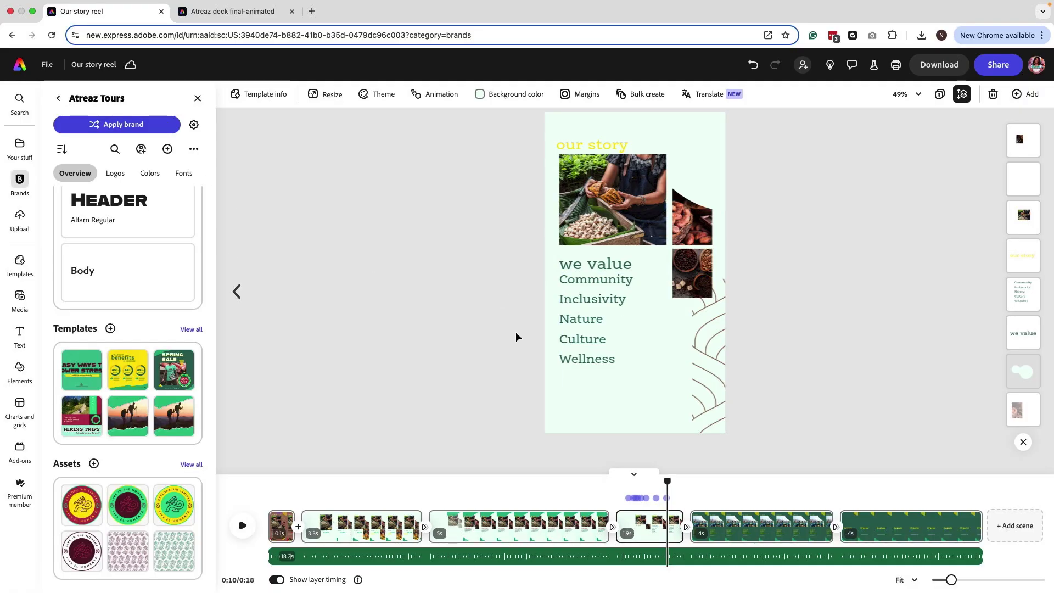
Reduce the font size of the values list in the reel to 28
left_click(603, 335)
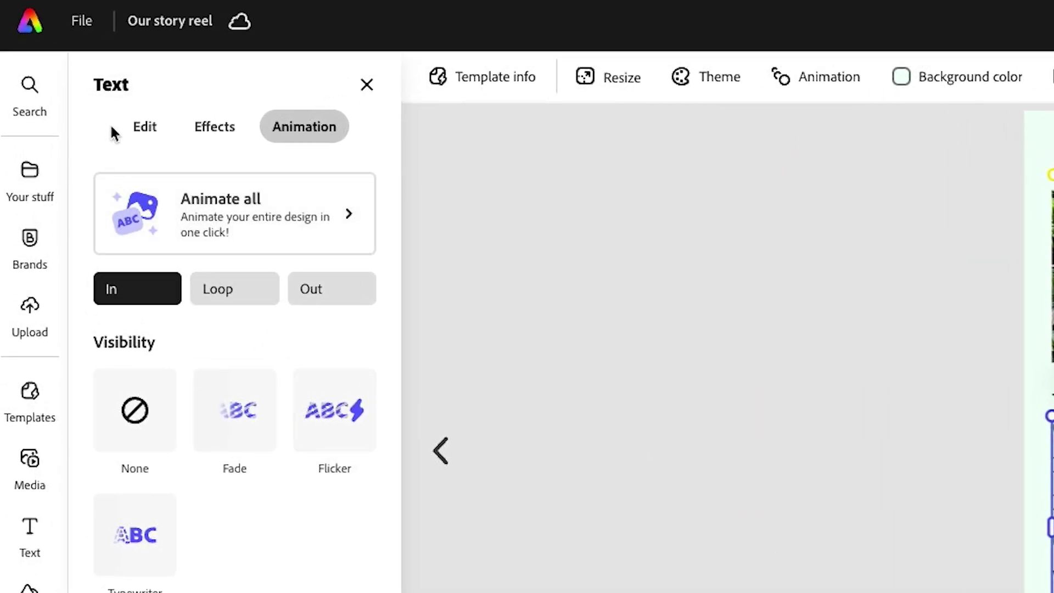
left_click(144, 128)
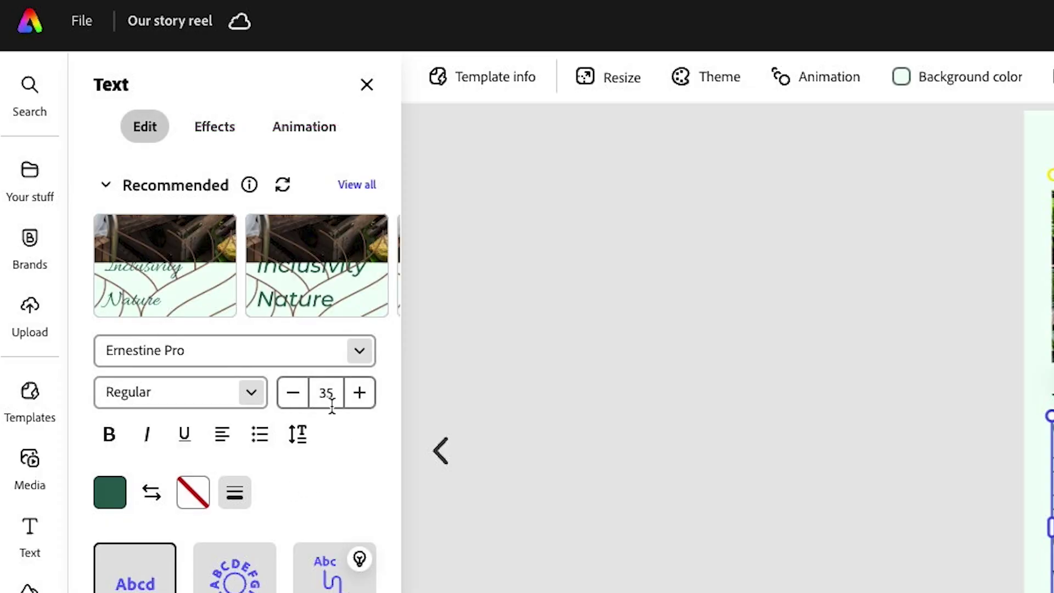
left_click(303, 400)
left_click(303, 400)
left_click(304, 401)
left_click(304, 400)
left_click(305, 401)
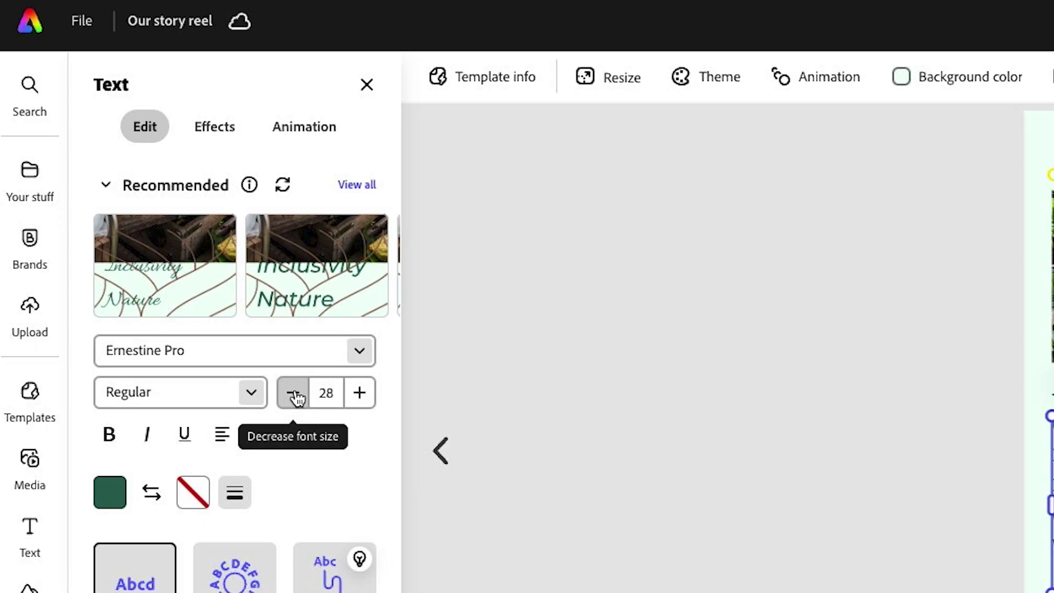
Reduce the values list's font size to 21 in the we value scene, using the mission scene text for comparison
left_click(297, 398)
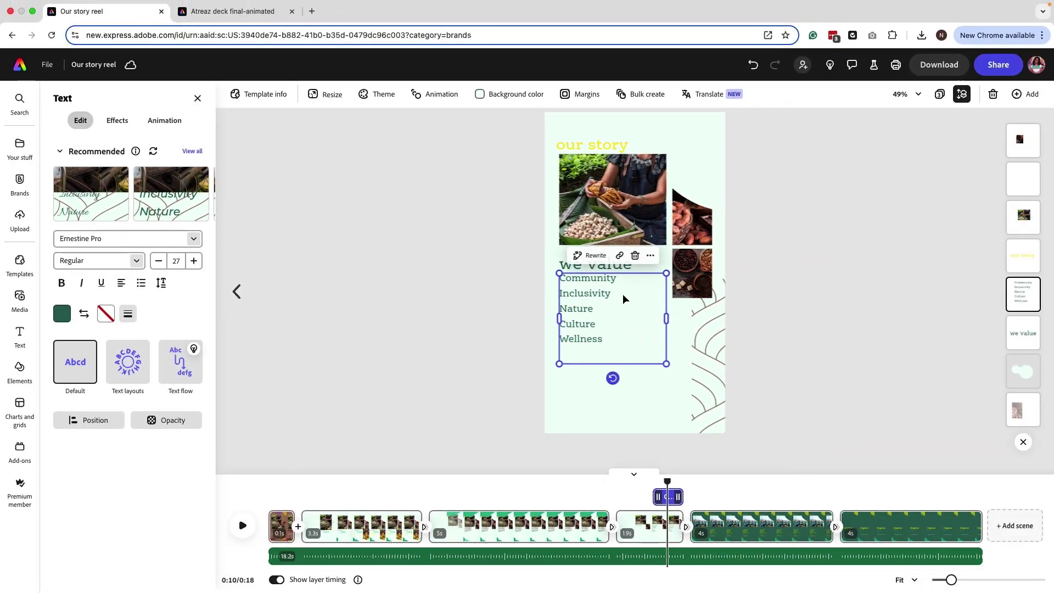
left_click(537, 533)
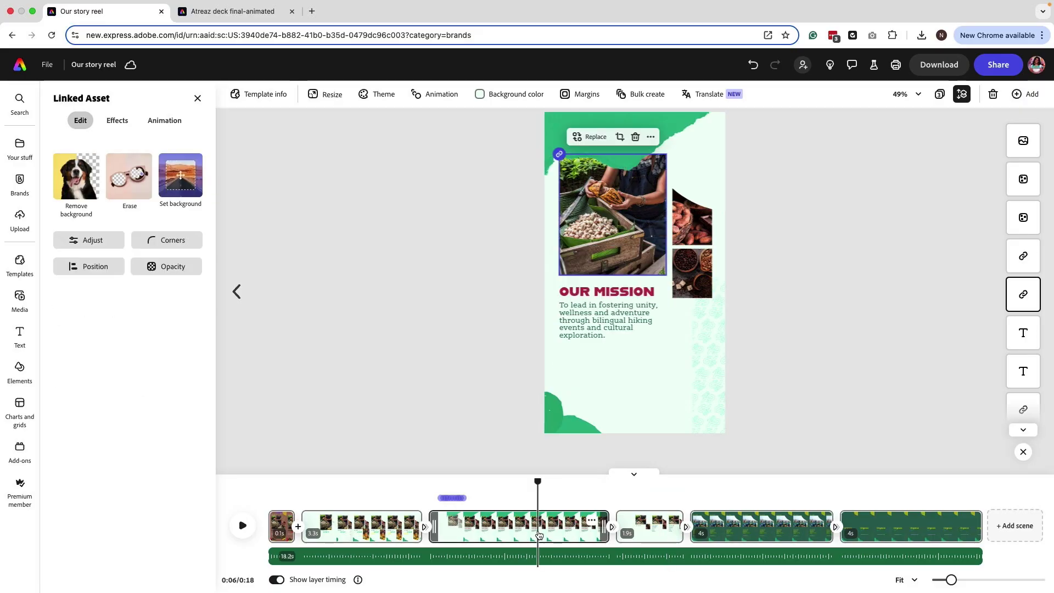
left_click(603, 324)
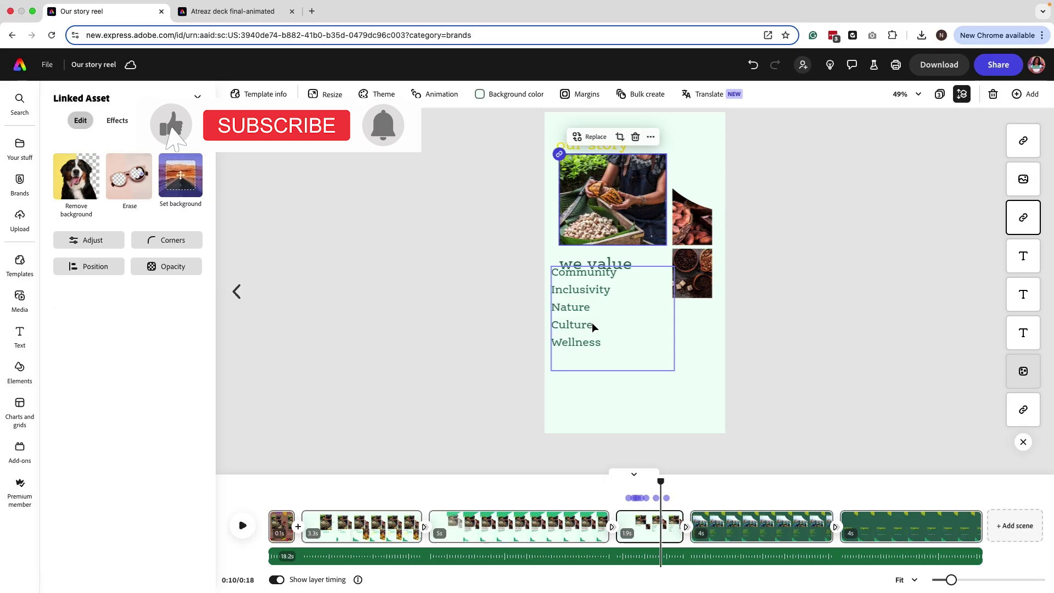
left_click(592, 322)
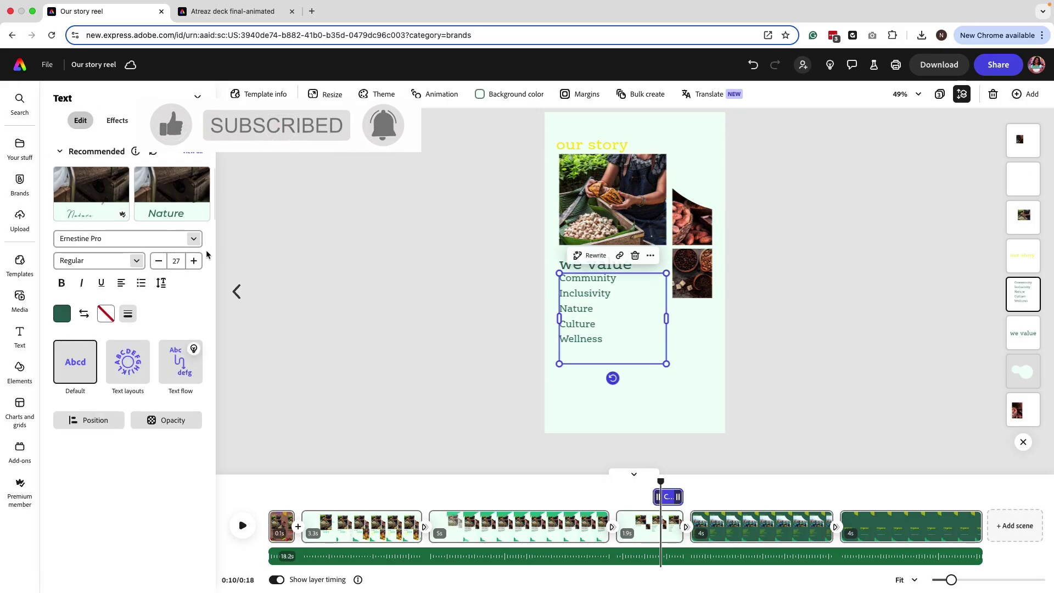
left_click(160, 261)
left_click(160, 261)
left_click(159, 261)
left_click(159, 261)
left_click(159, 261)
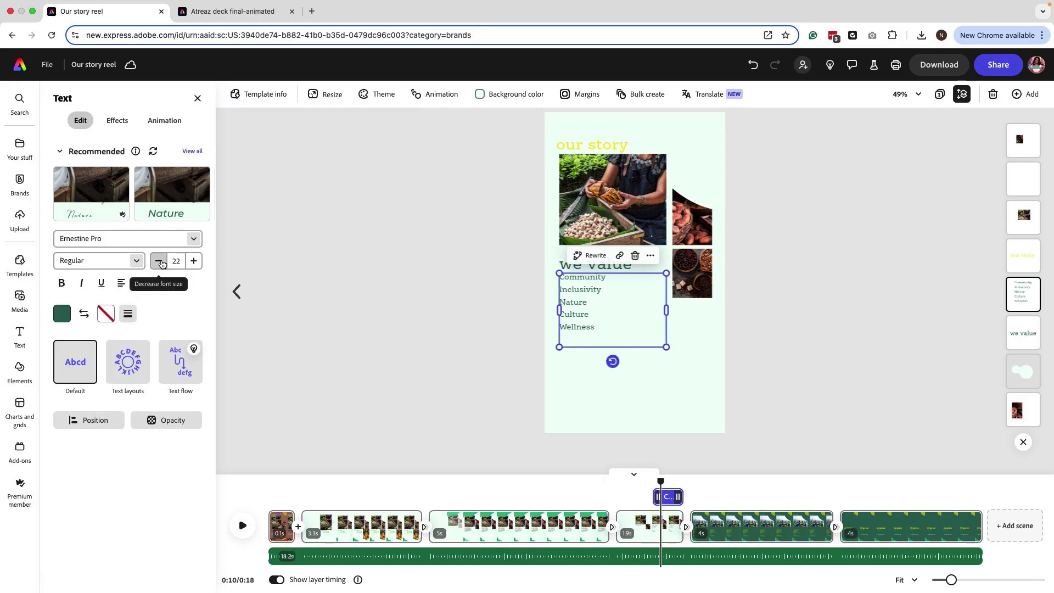
left_click(159, 260)
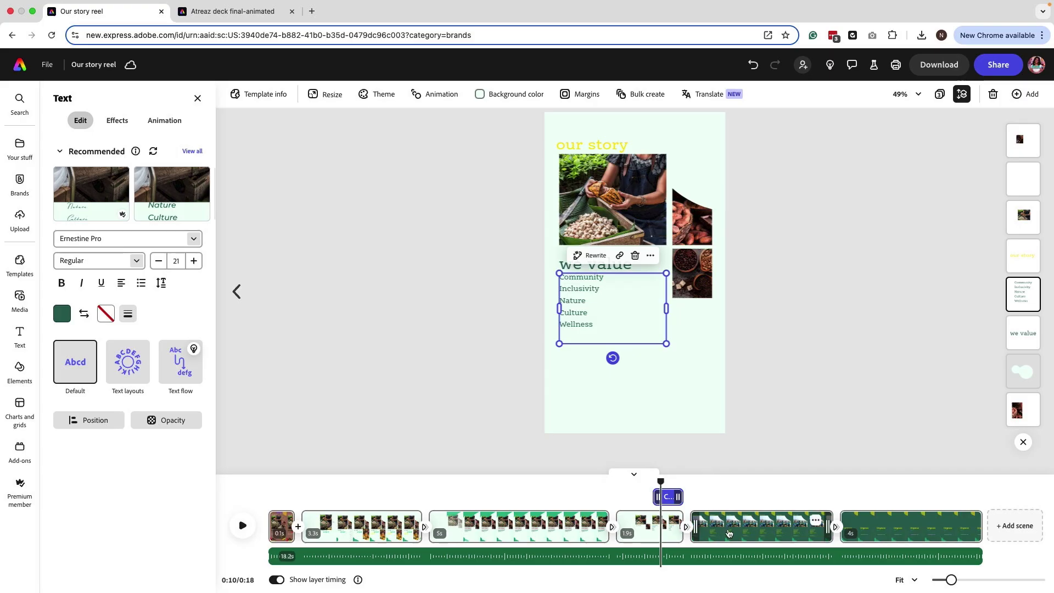
double_click(589, 311)
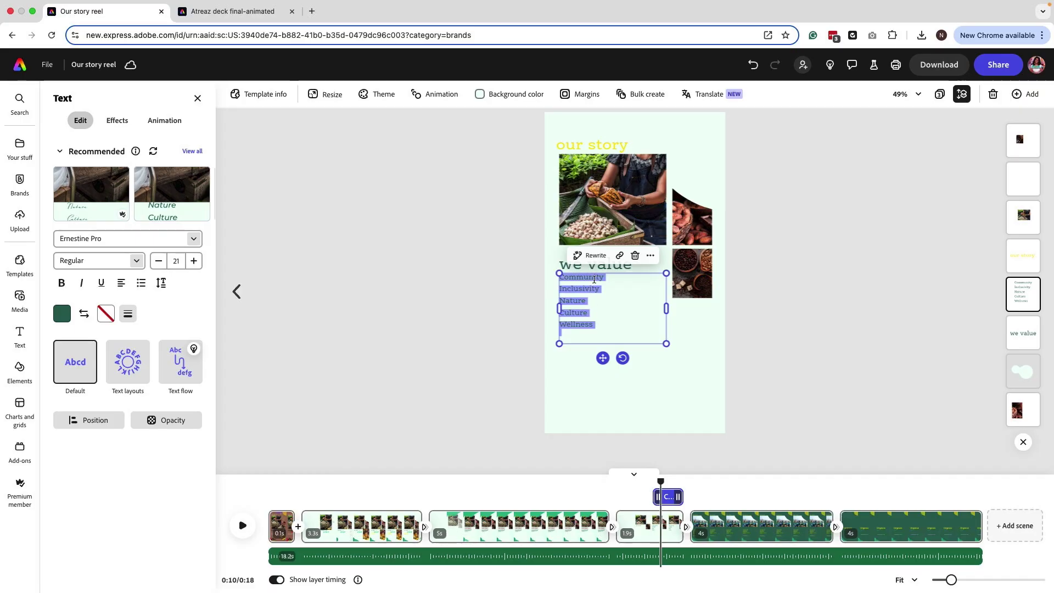
Replace the yellow team list text in the team scene with the placeholder text fsgsdgsf
left_click(740, 526)
left_click(602, 333)
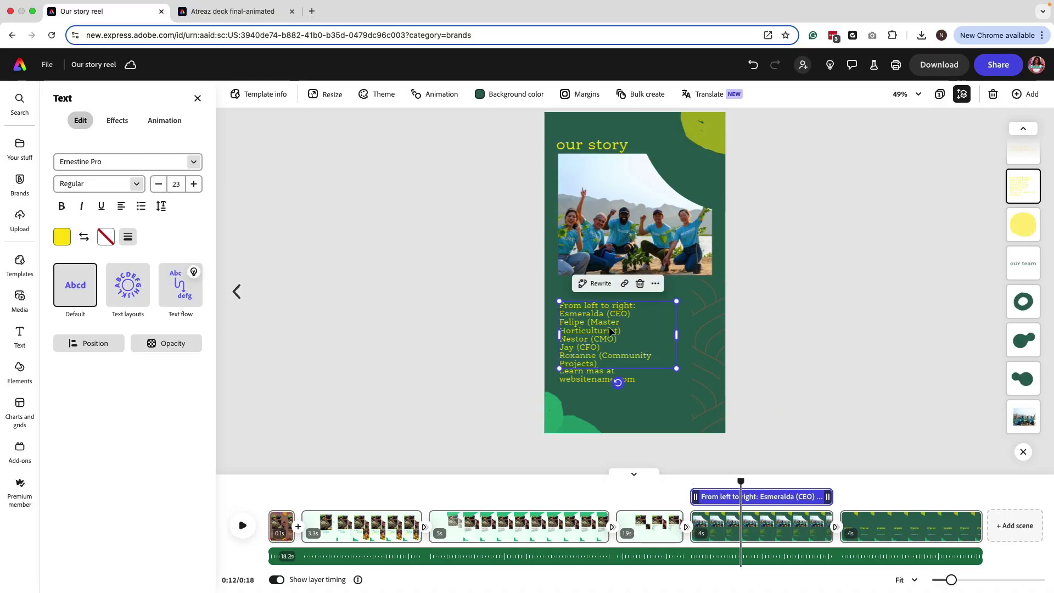
triple_click(602, 329)
type("fsgsdgsf")
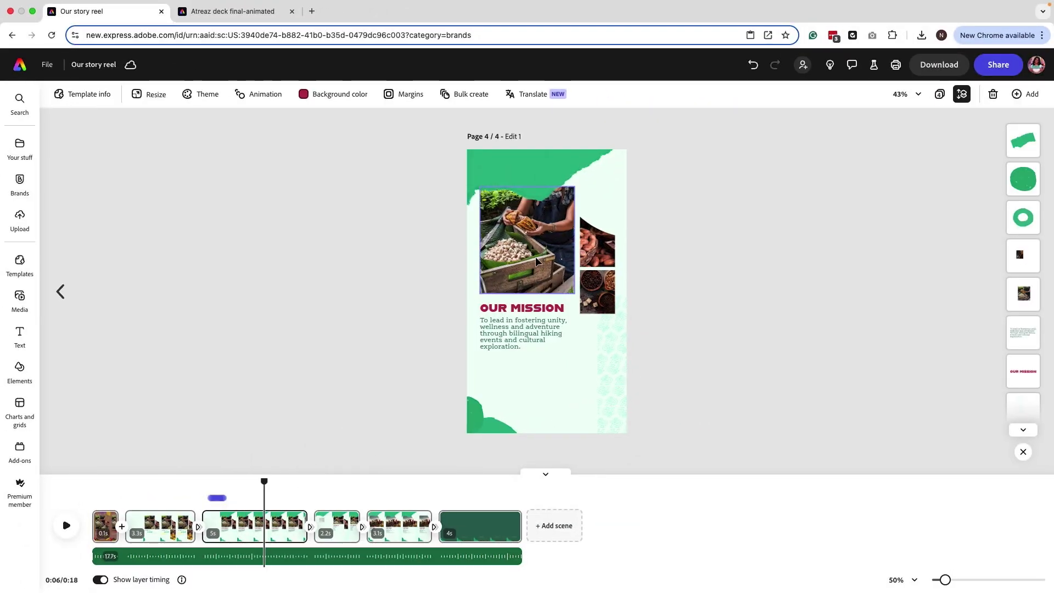
Replace the mission scene's large market photo with the hikers on an orange ridge from the Atreaz Tours stock photos library
left_click(535, 256)
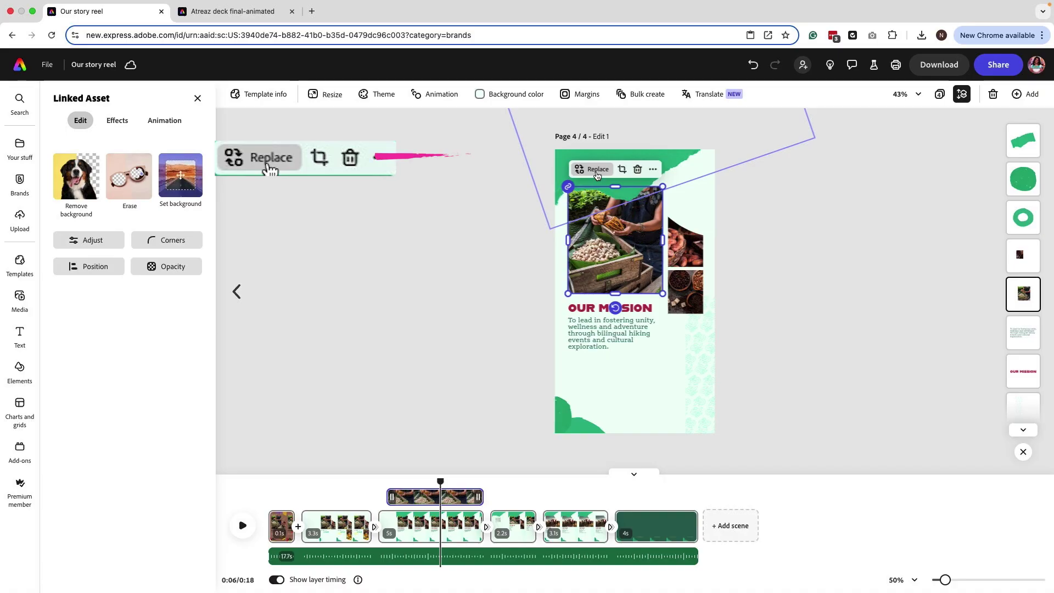
left_click(597, 171)
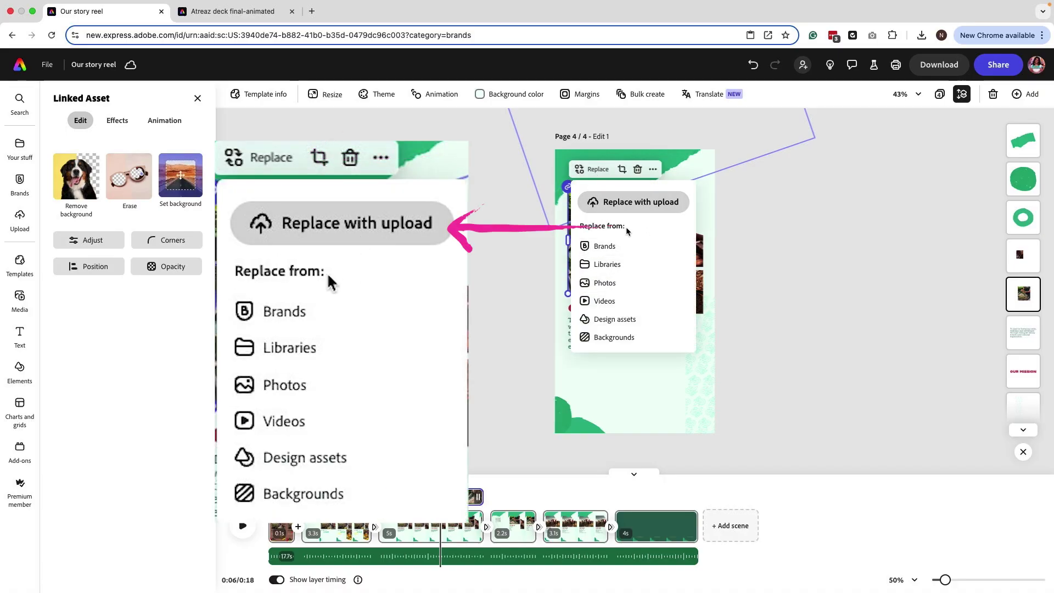
left_click(607, 264)
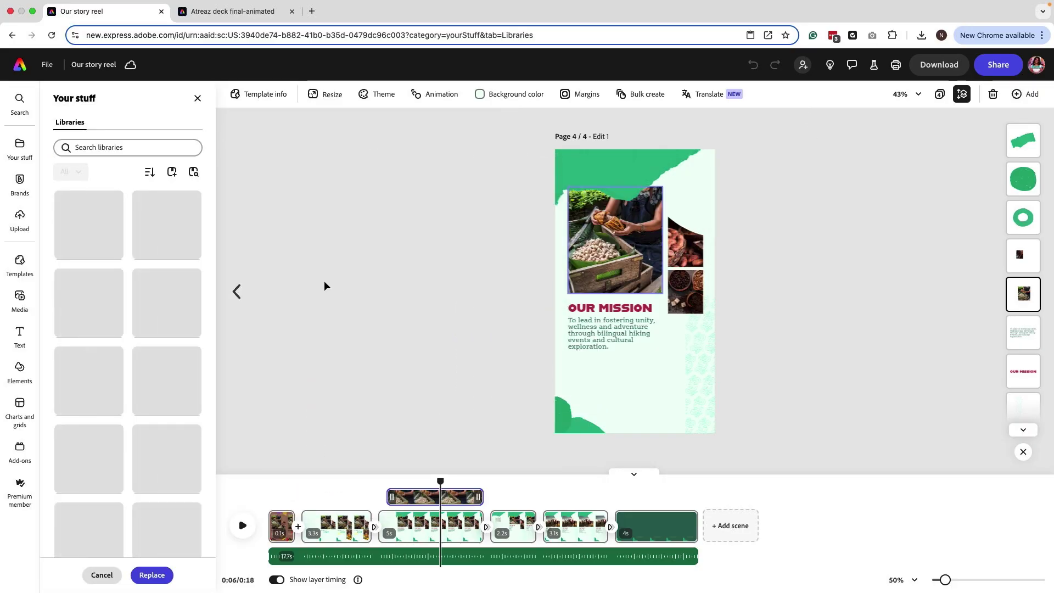
scroll(130, 321, "down", 10)
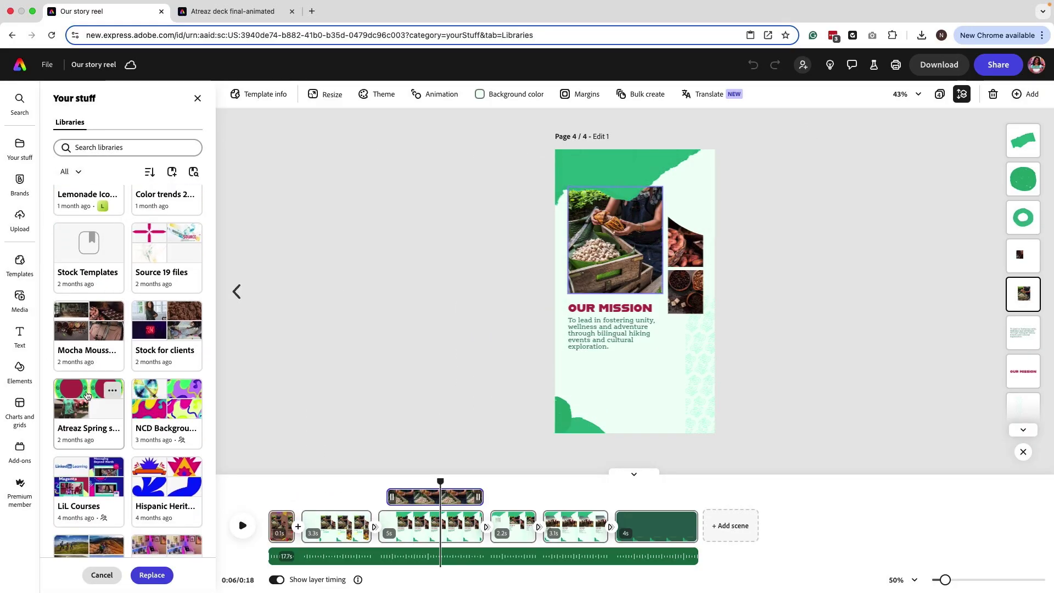
left_click(88, 338)
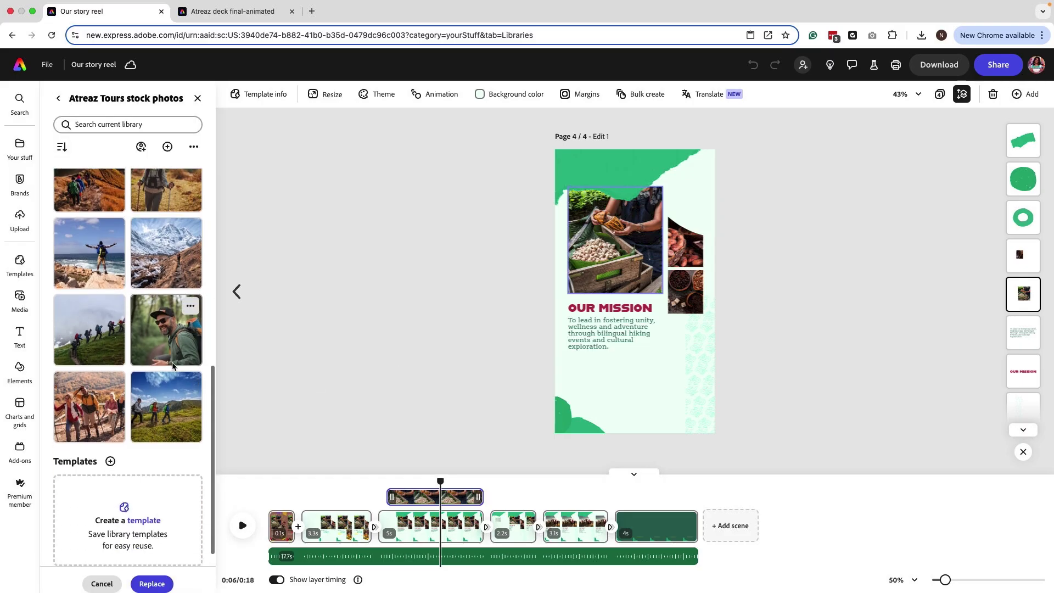
left_click(93, 269)
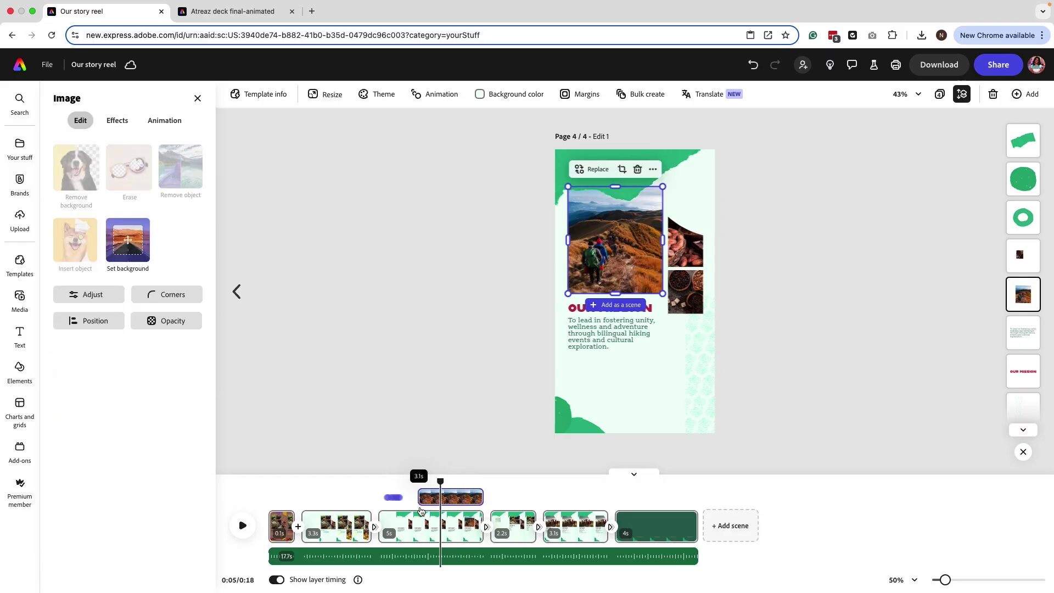
left_click_drag(438, 481, 411, 481)
left_click(664, 253)
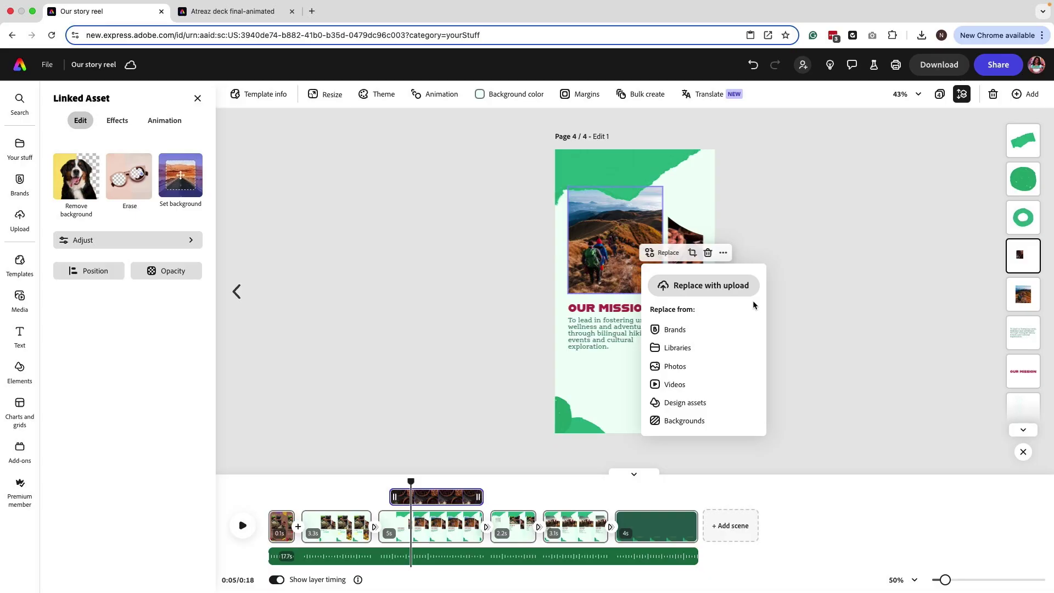
left_click(681, 347)
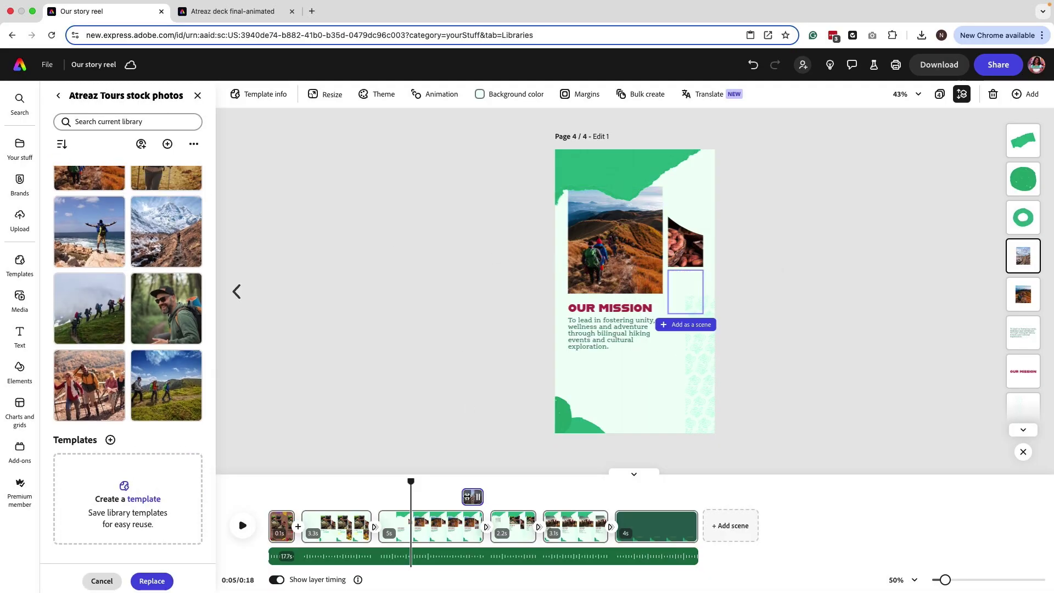
Replace the mission scene's lower small photo with the library's snowy mountain photo and extend its layer timing to start earlier
left_click(691, 287)
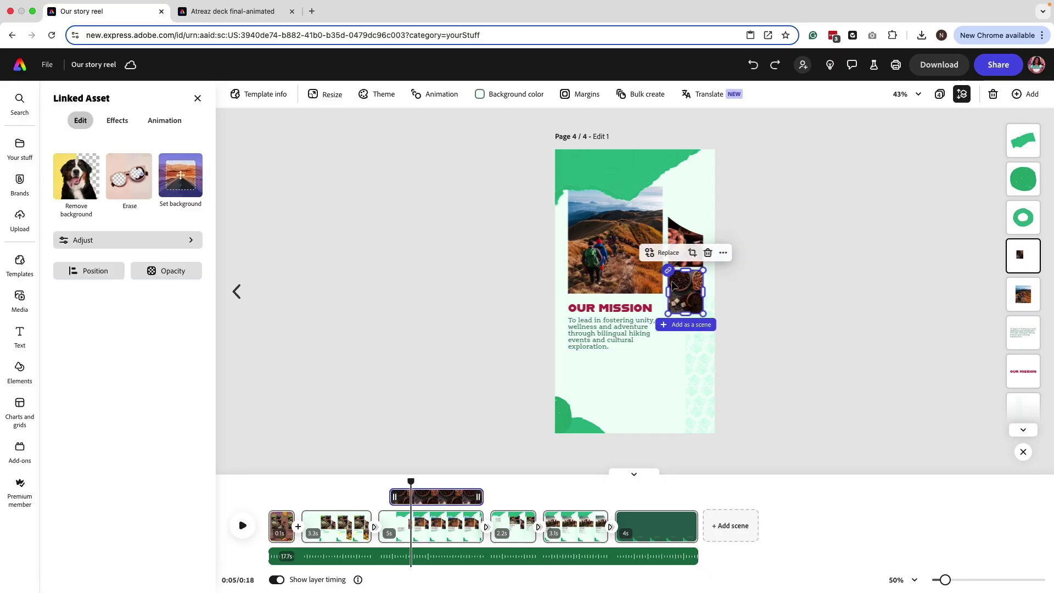
left_click(665, 253)
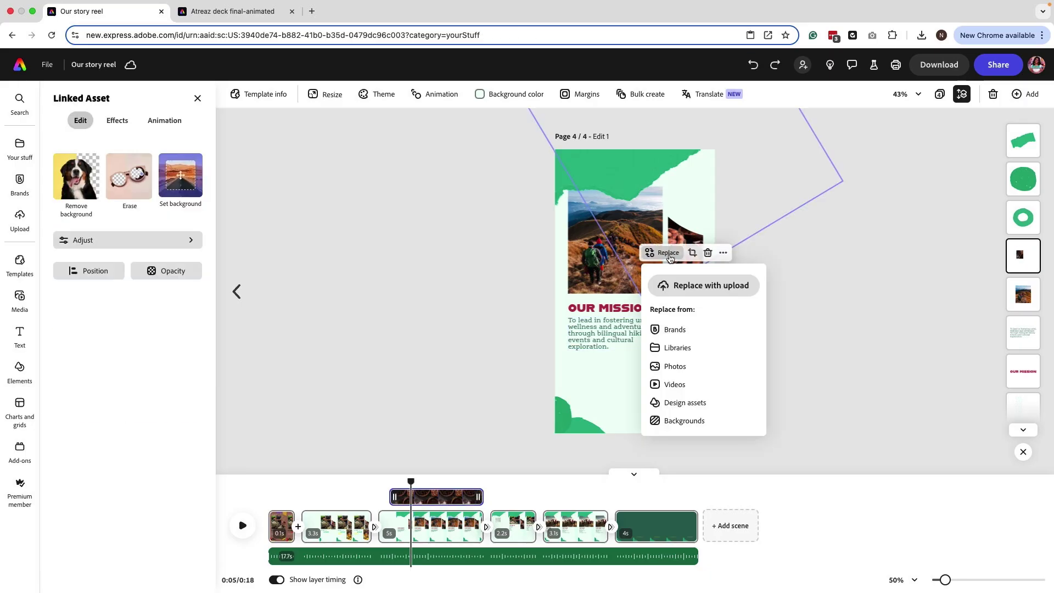
left_click(694, 350)
scroll(116, 449, "down", 3)
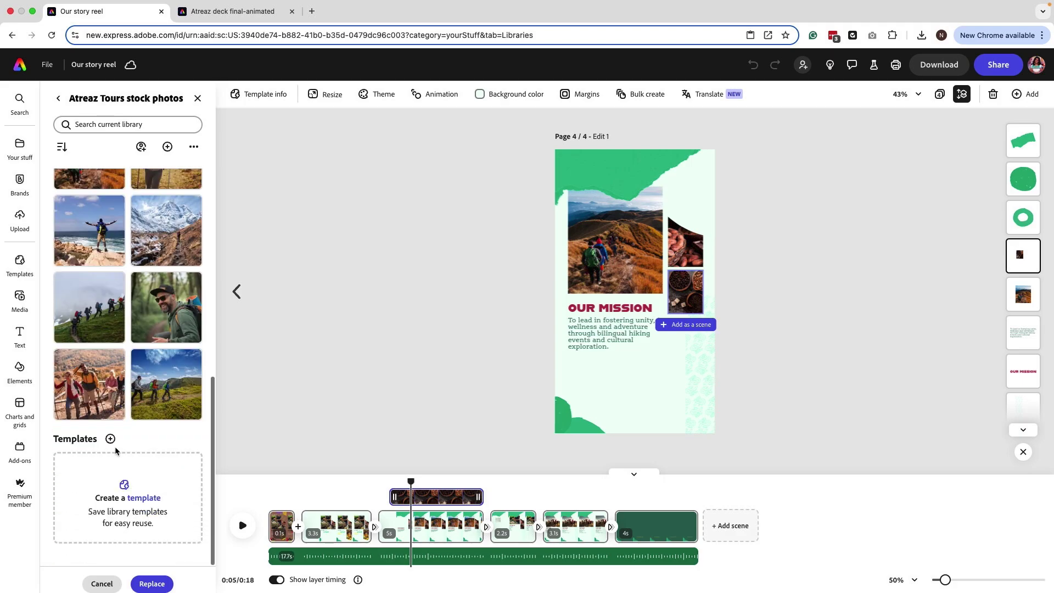
scroll(142, 340, "up", 1)
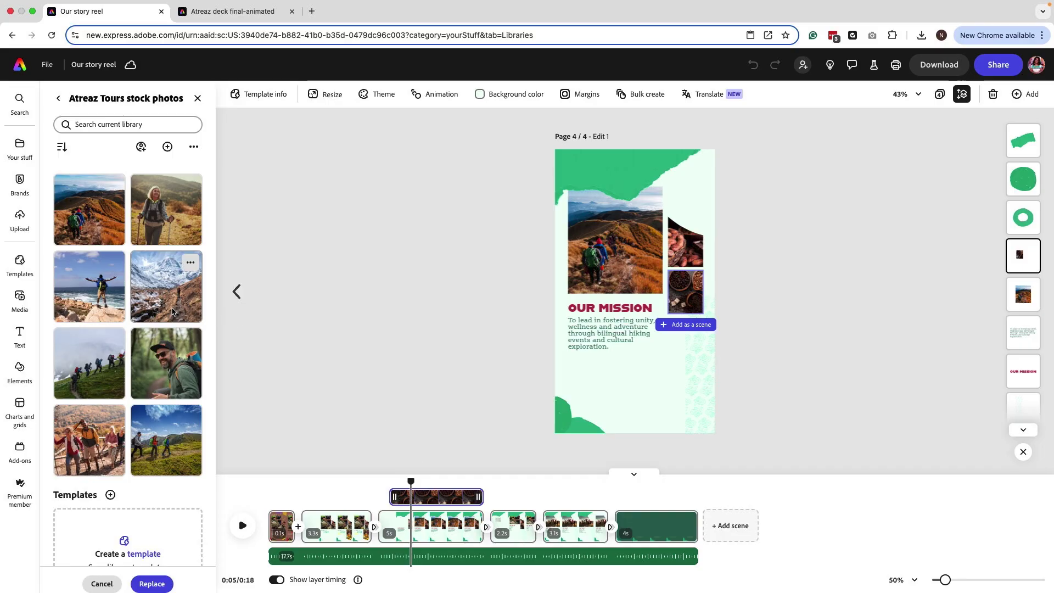
key("Delete")
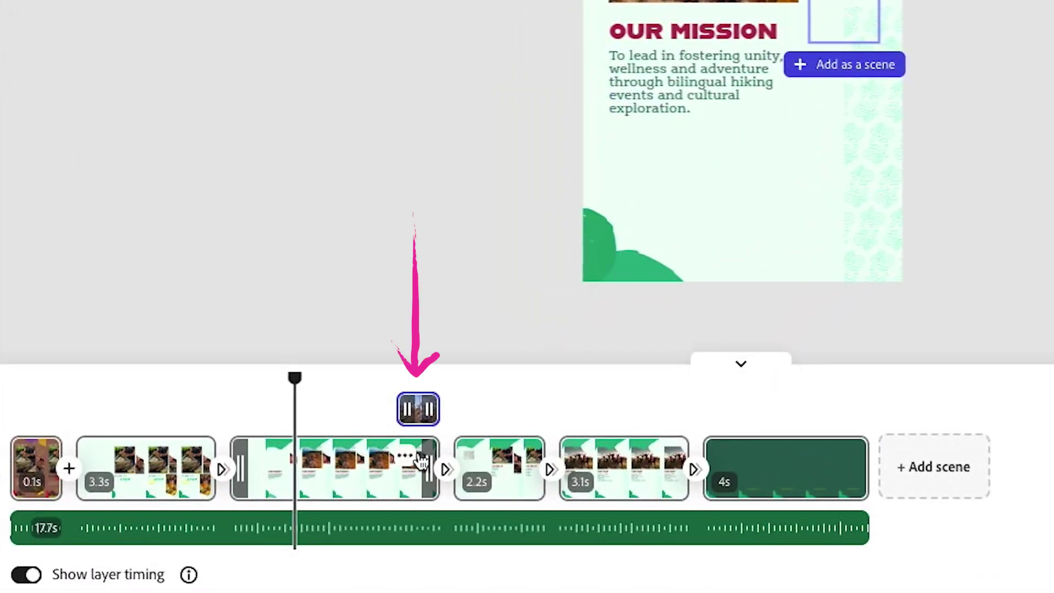
left_click_drag(407, 409, 286, 431)
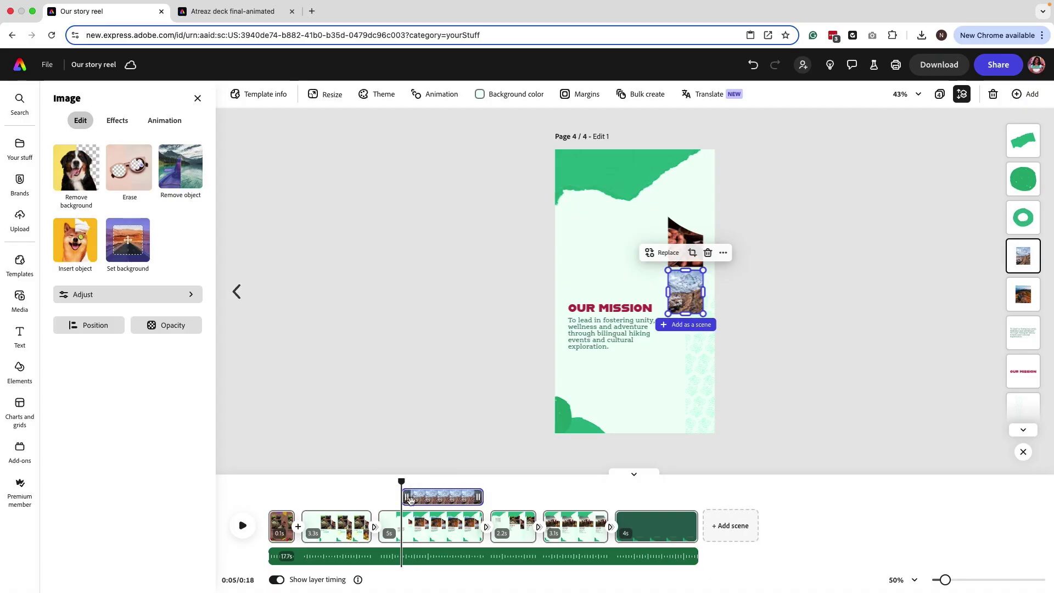
Scrub through the mission, values and team scenes up to the final dark green website scene
left_click_drag(403, 481, 469, 481)
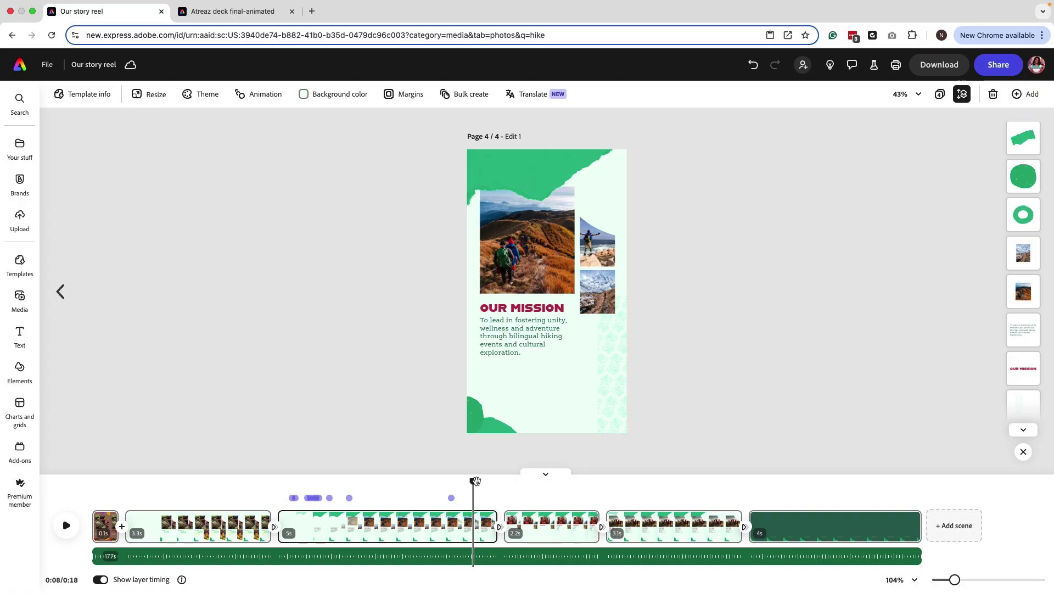
left_click_drag(473, 481, 559, 506)
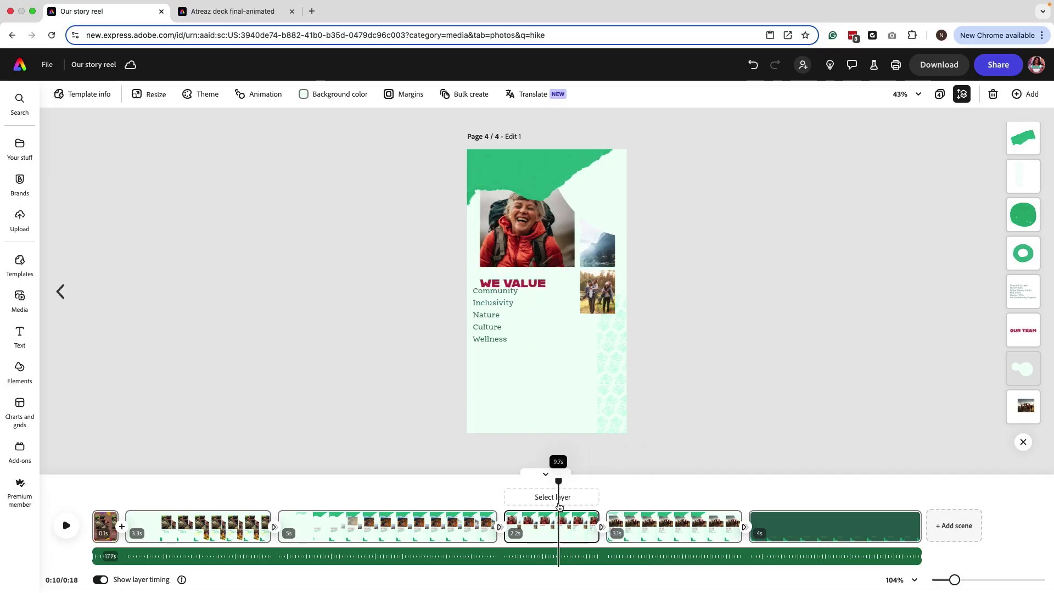
left_click_drag(559, 506, 795, 500)
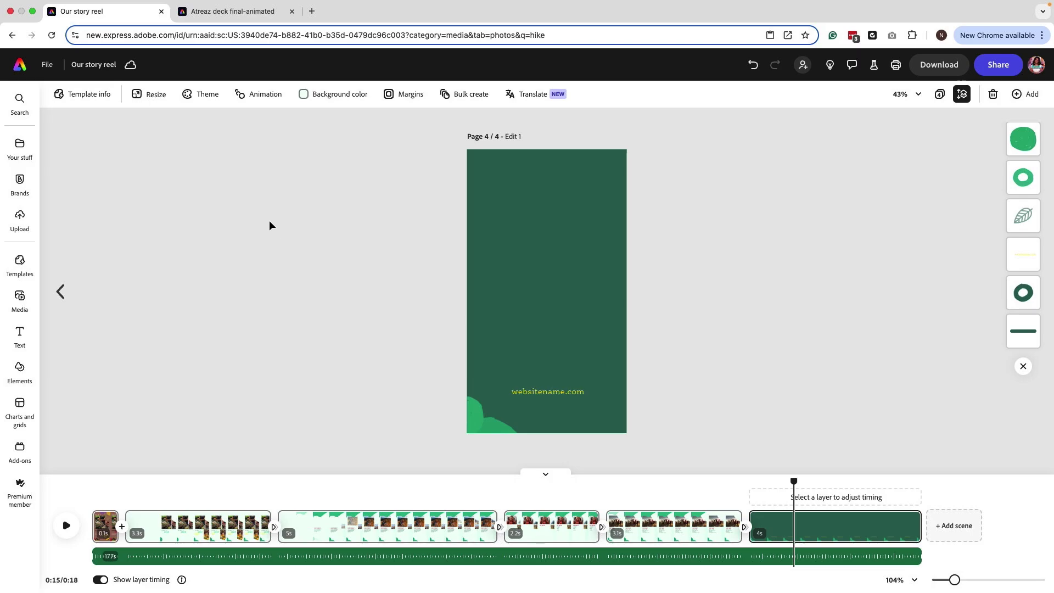
Insert the Sunday gathering design from the Atreaz Tours project into the final scene as an image
left_click(22, 151)
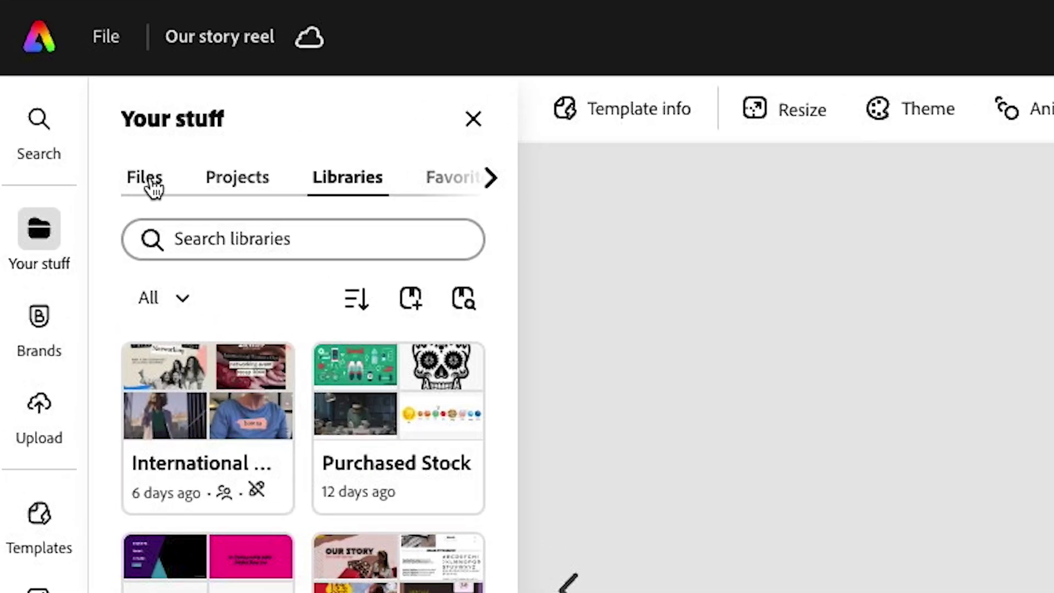
left_click(231, 184)
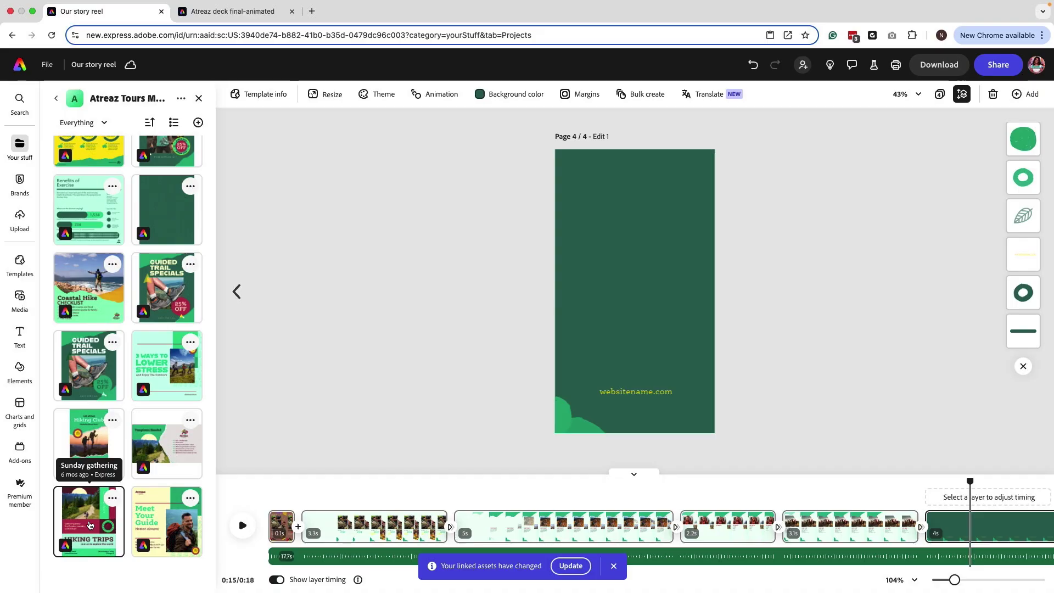
left_click(90, 525)
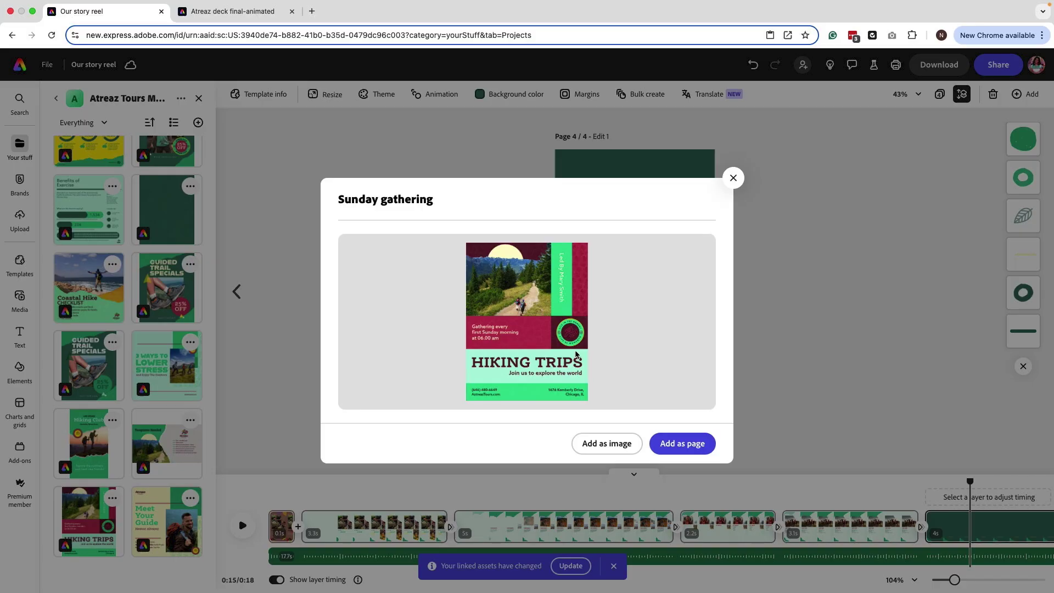
left_click(616, 448)
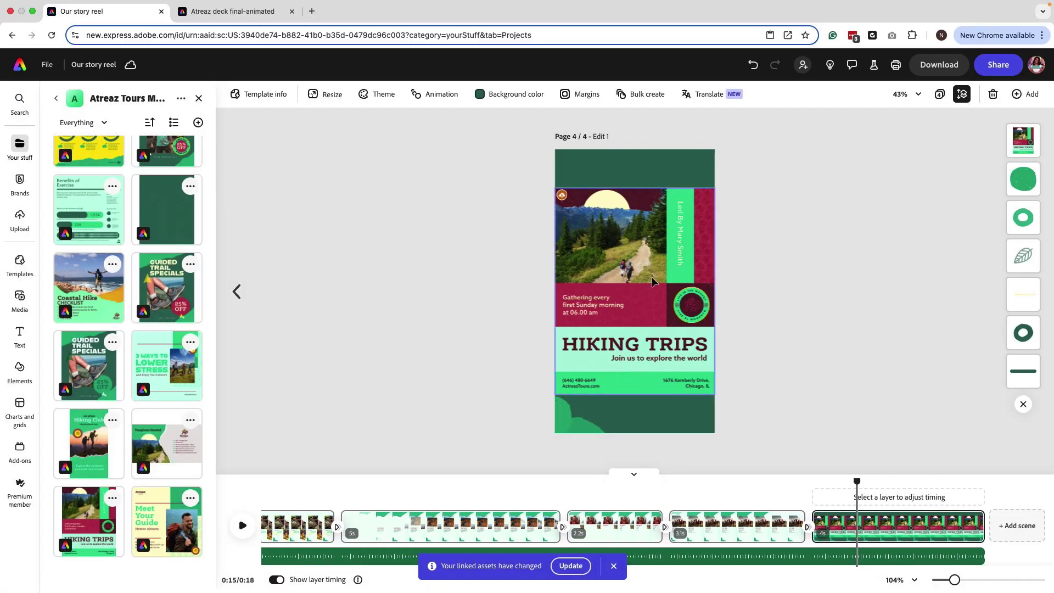
Shrink the Hiking Trips image in the final scene and center it above the website text
left_click(713, 193)
left_click_drag(715, 188, 681, 234)
left_click_drag(648, 273, 661, 247)
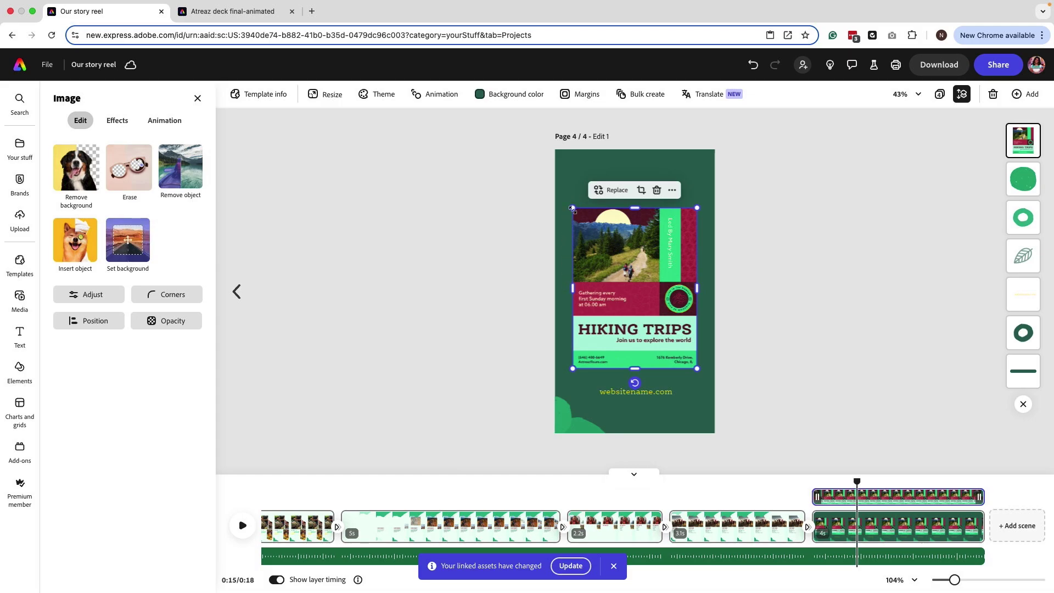
left_click_drag(613, 254, 614, 252)
left_click(796, 266)
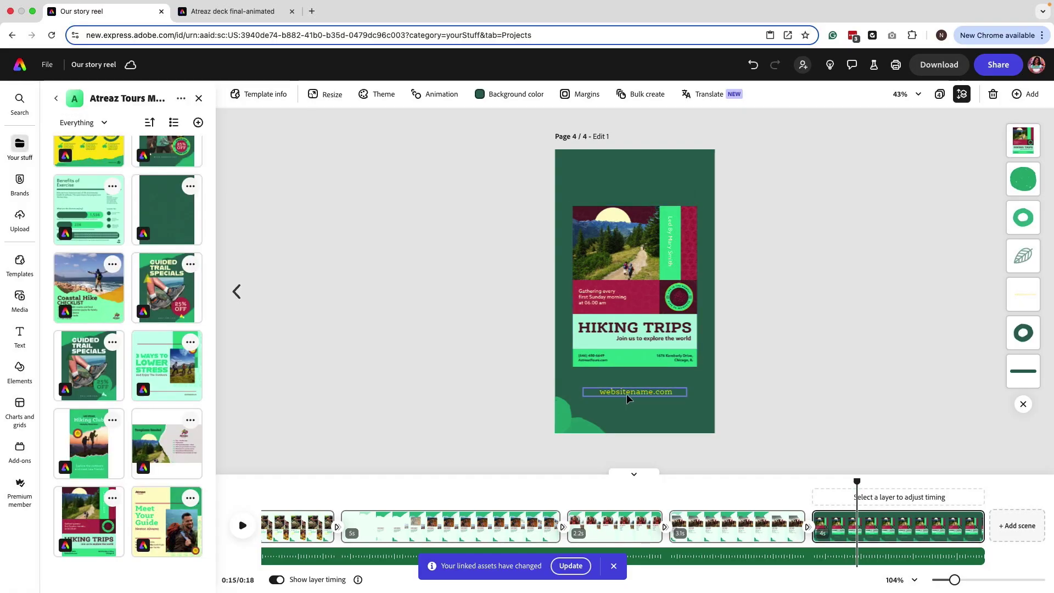
Delete the websitename.com text from the final scene
left_click(634, 391)
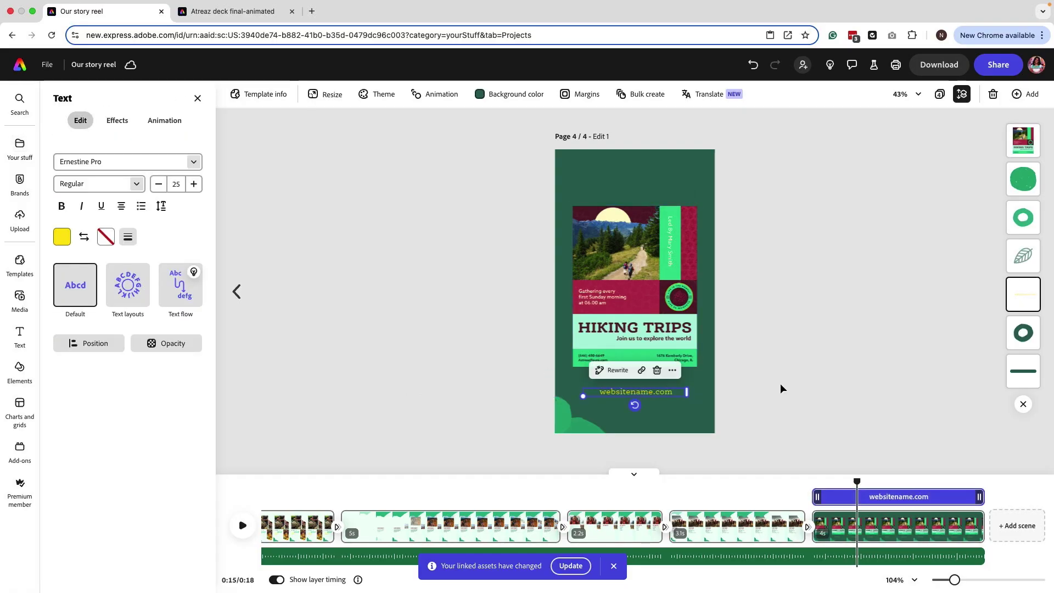
left_click(785, 383)
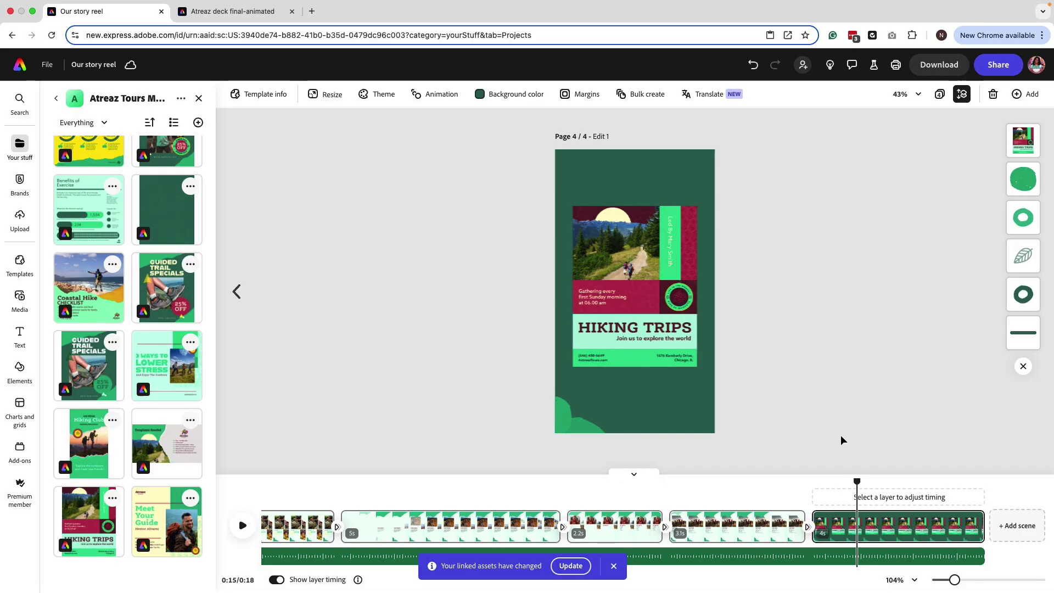
Go back to the start of the reel and scrub into the A labor of amor scene to review it
left_click_drag(838, 484, 269, 491)
left_click(309, 510)
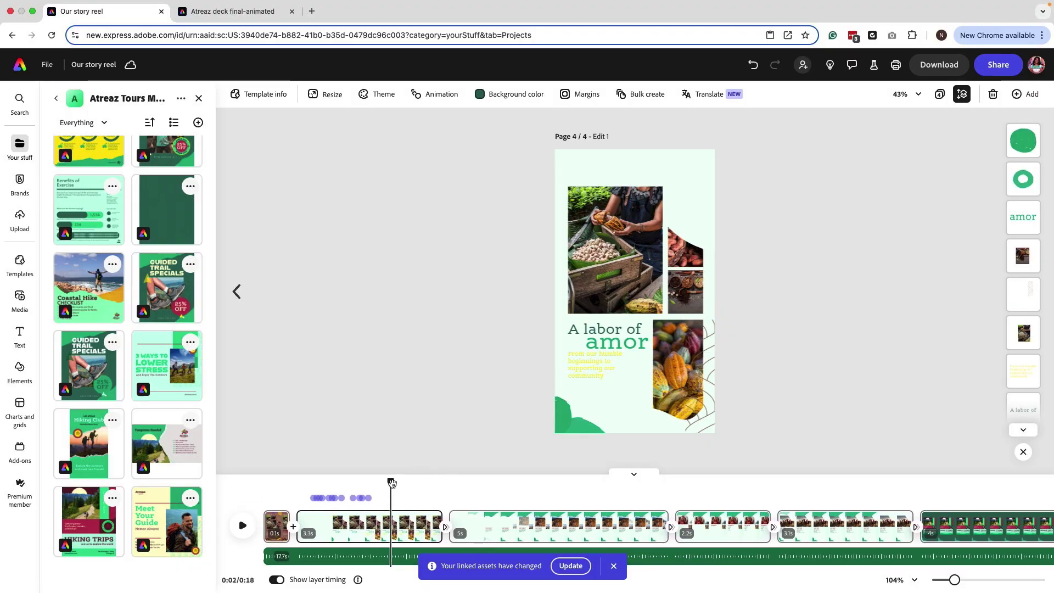
Switch to the Atreaz deck final-animated file and copy the cover page's headline texts, hiker photo and background graphics
mouse_move(392, 483)
left_mouse_down()
mouse_move(800, 485)
mouse_move(395, 503)
left_mouse_up()
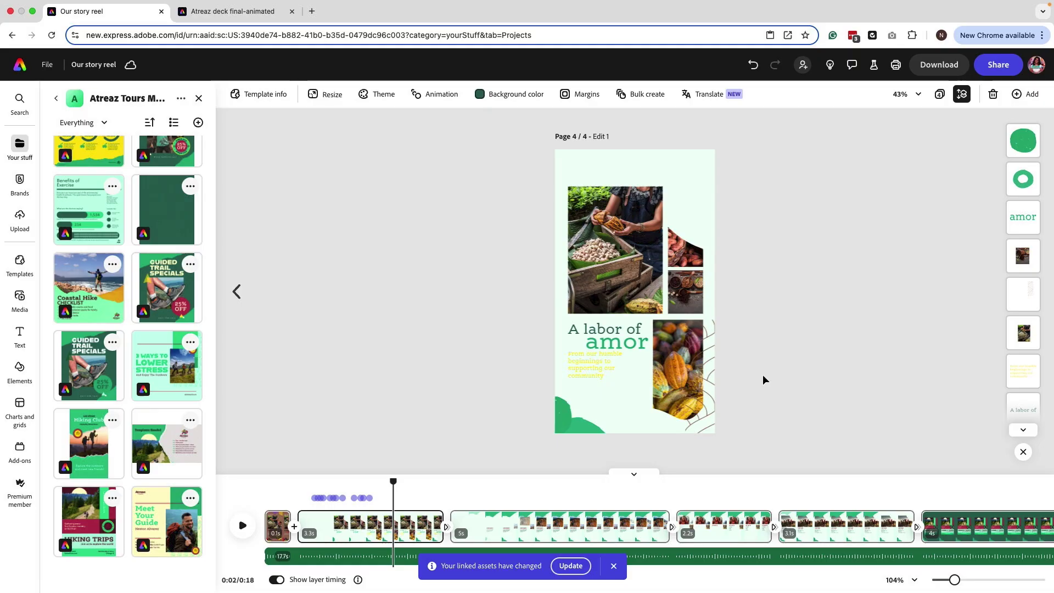
left_click(225, 14)
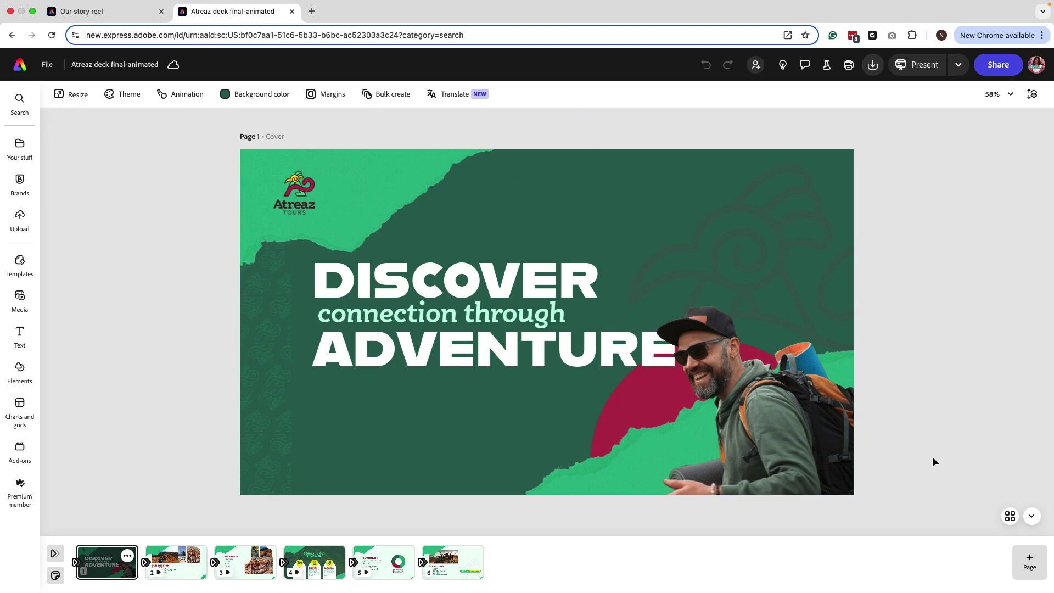
left_click_drag(925, 466, 481, 241)
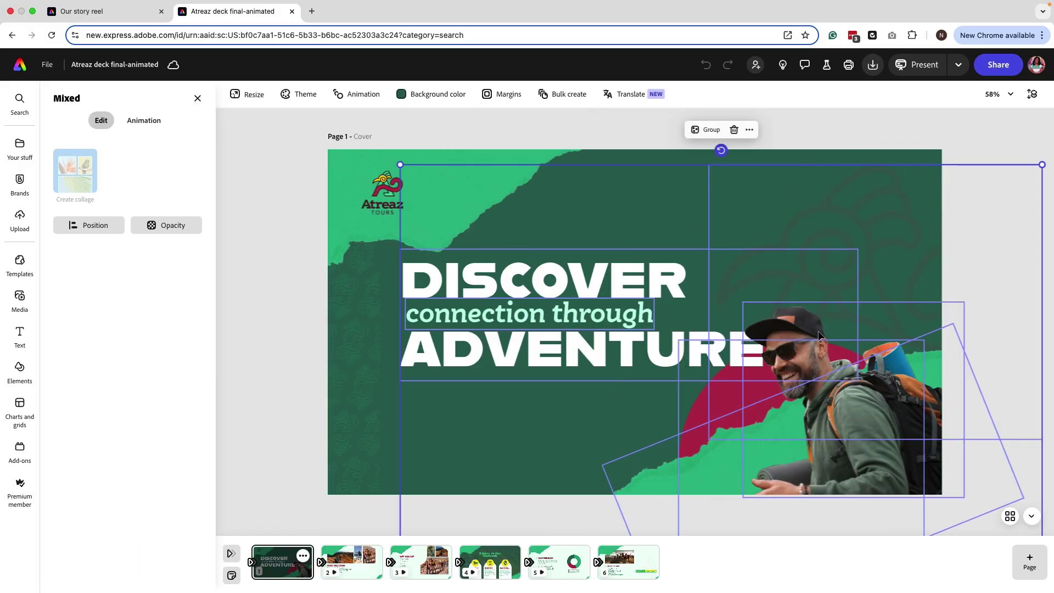
right_click(795, 258)
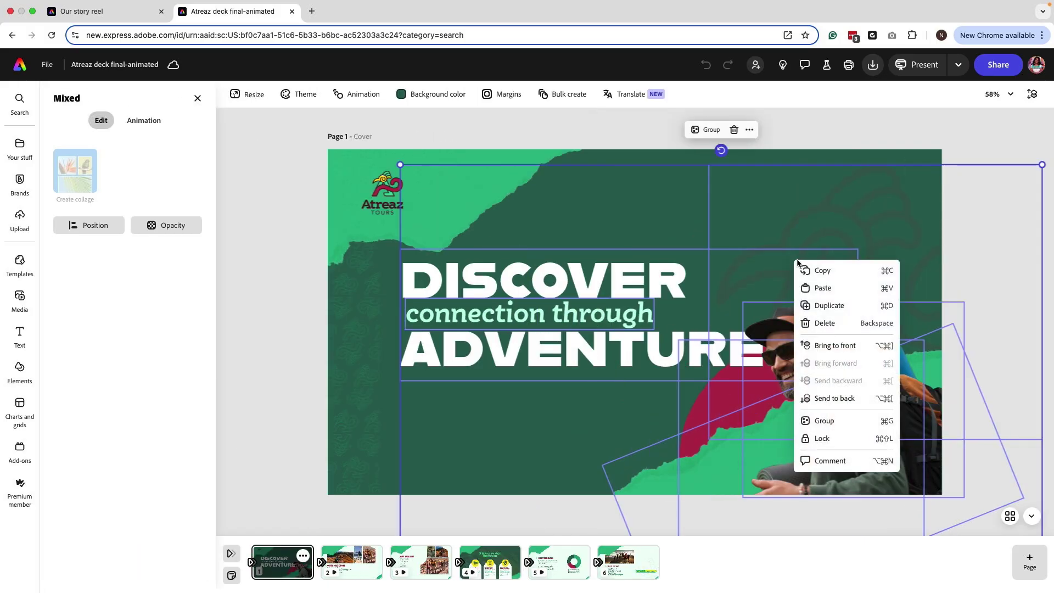
left_click(821, 270)
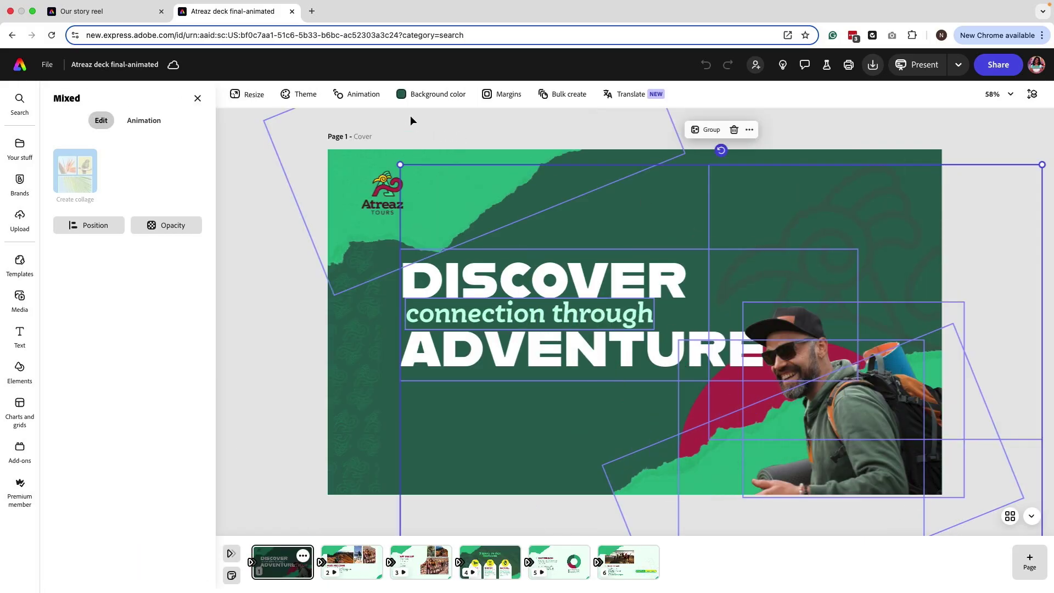
Return to Our story reel and delete every element from the A labor of amor scene
left_click(134, 12)
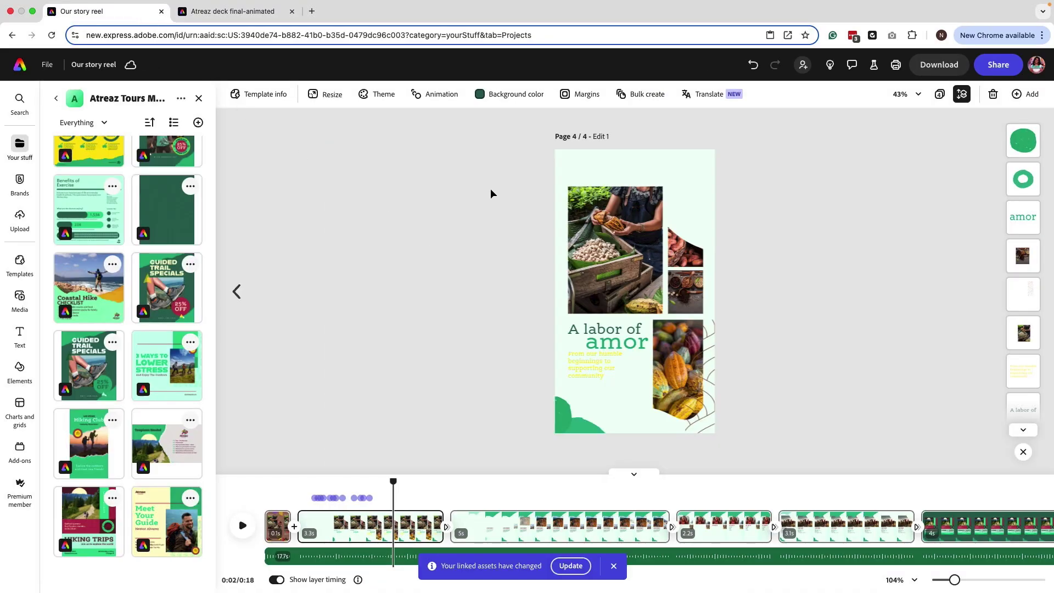
left_click_drag(491, 189, 748, 429)
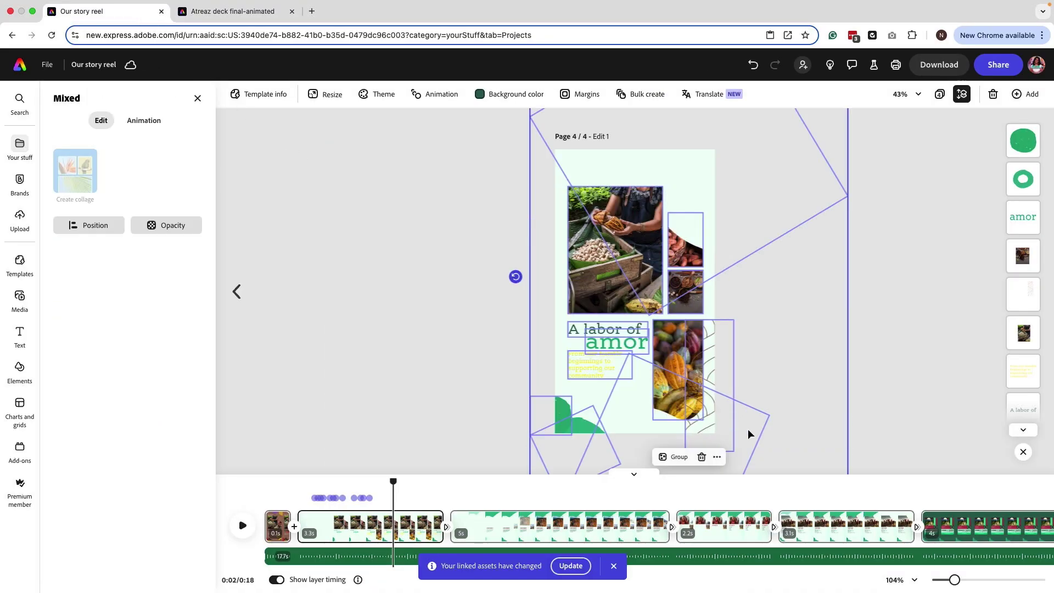
key("Delete")
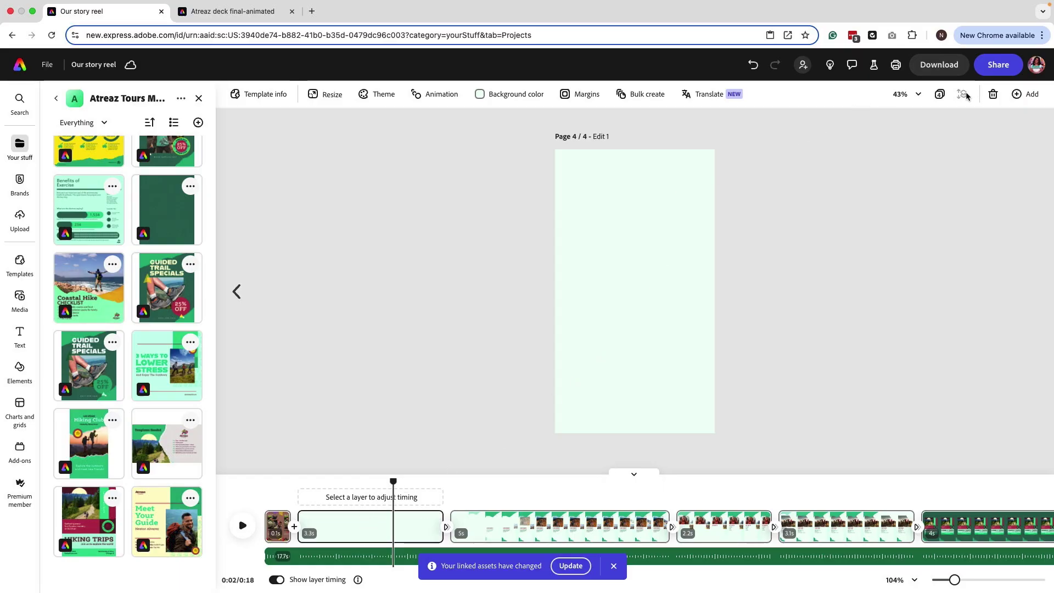
Paste the copied cover elements into the emptied scene and scale them down together toward the lower part of the page
right_click(653, 244)
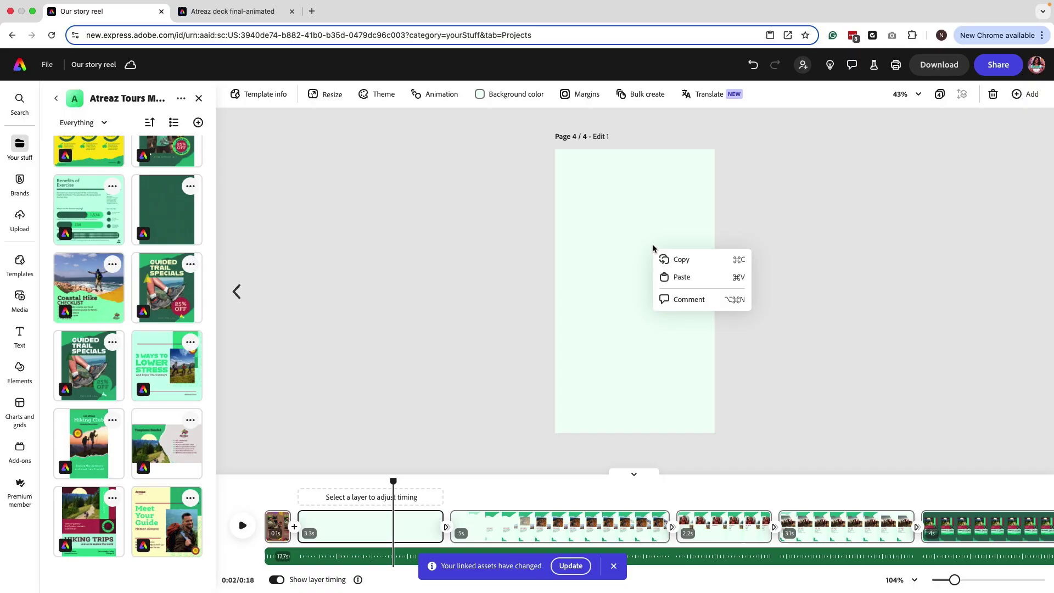
left_click(680, 275)
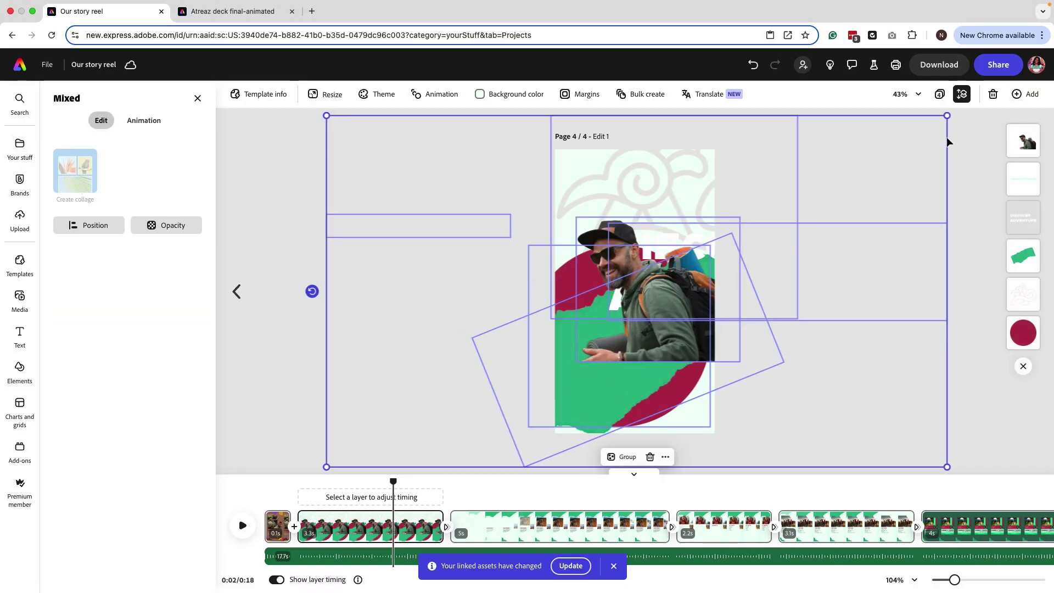
left_click_drag(949, 116, 703, 261)
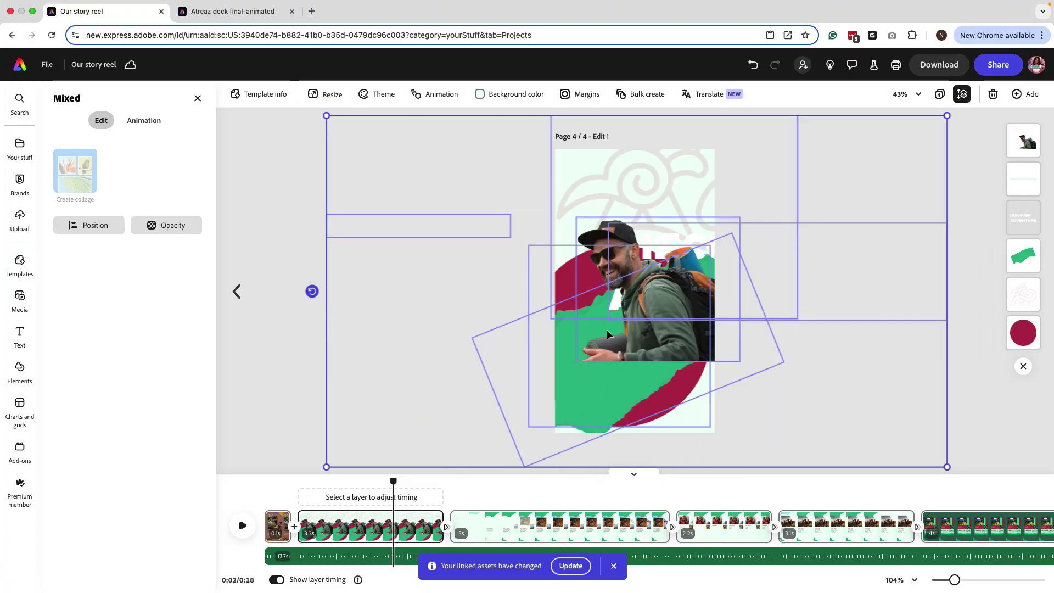
left_click_drag(323, 117, 597, 394)
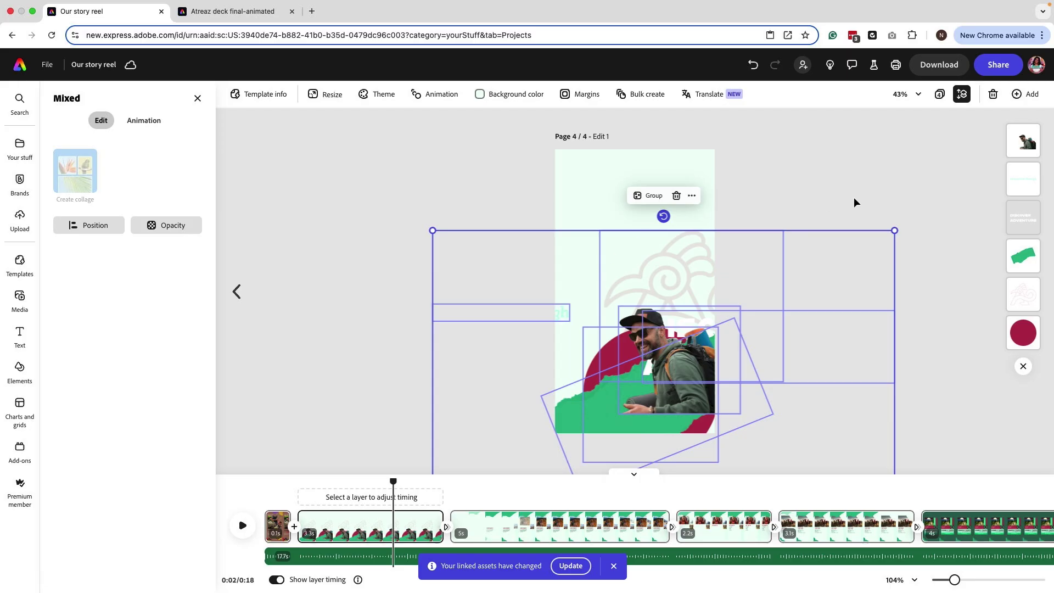
Move the connection through text to the upper part of the page and lower the hiker photo to the bottom edge
left_click(553, 212)
left_click_drag(552, 315, 681, 211)
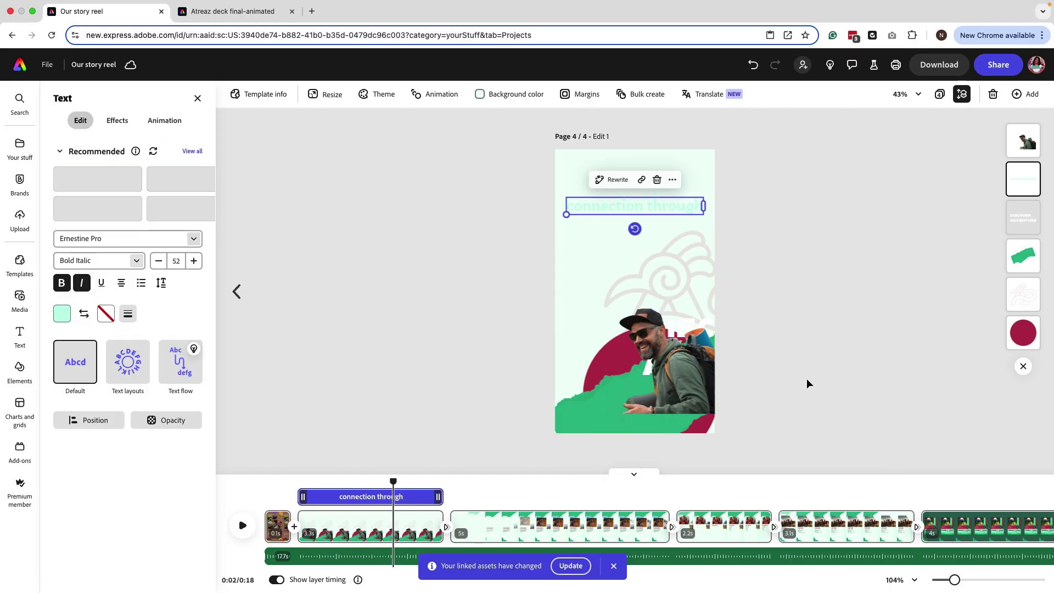
mouse_move(691, 332)
left_mouse_down()
mouse_move(627, 248)
mouse_move(684, 349)
left_mouse_up()
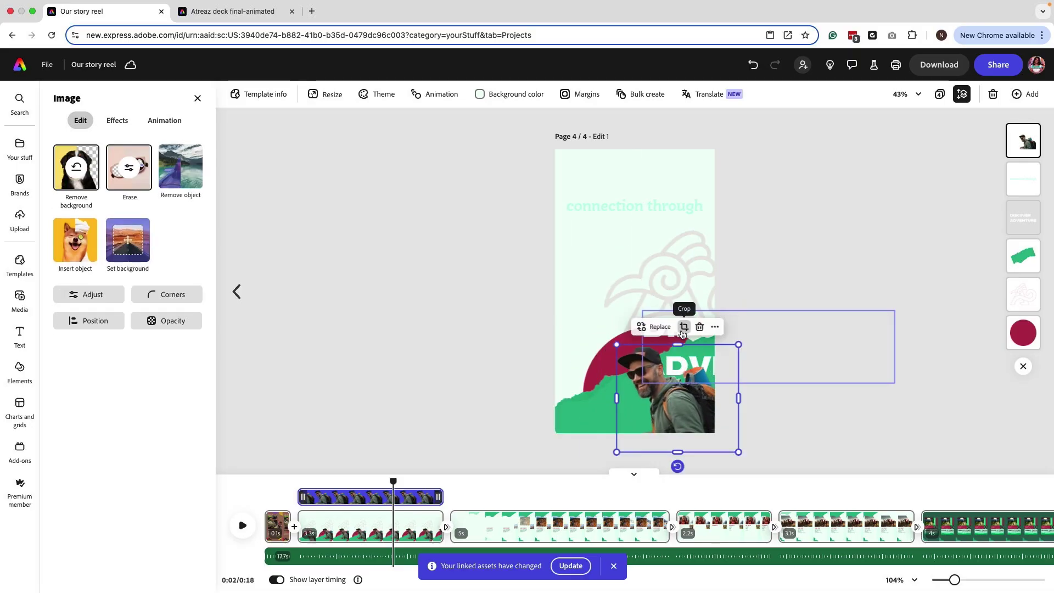
Shrink the DISCOVER ADVENTURE text to size 63 and place it directly below the connection through text
left_click(760, 341)
left_click(707, 332)
double_click(706, 332)
key("Escape")
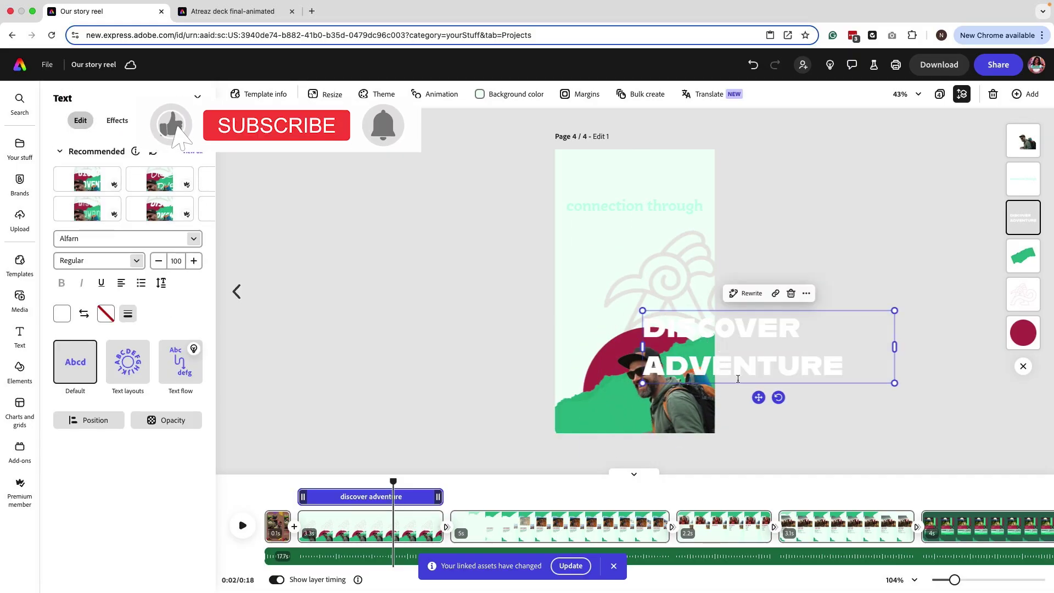
left_click_drag(758, 397, 691, 317)
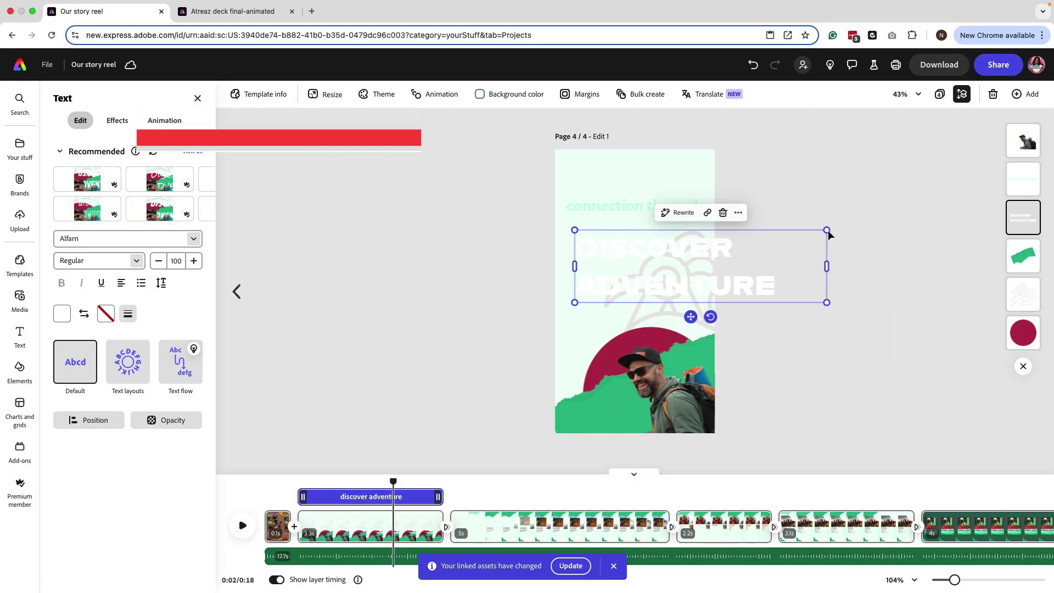
left_click_drag(827, 230, 734, 257)
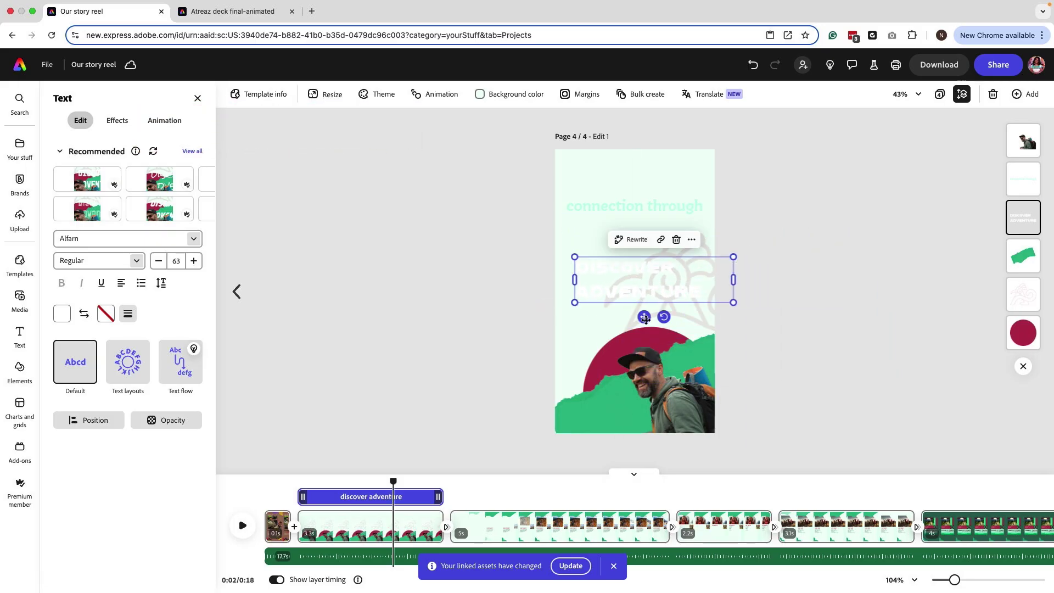
left_click_drag(646, 319, 637, 283)
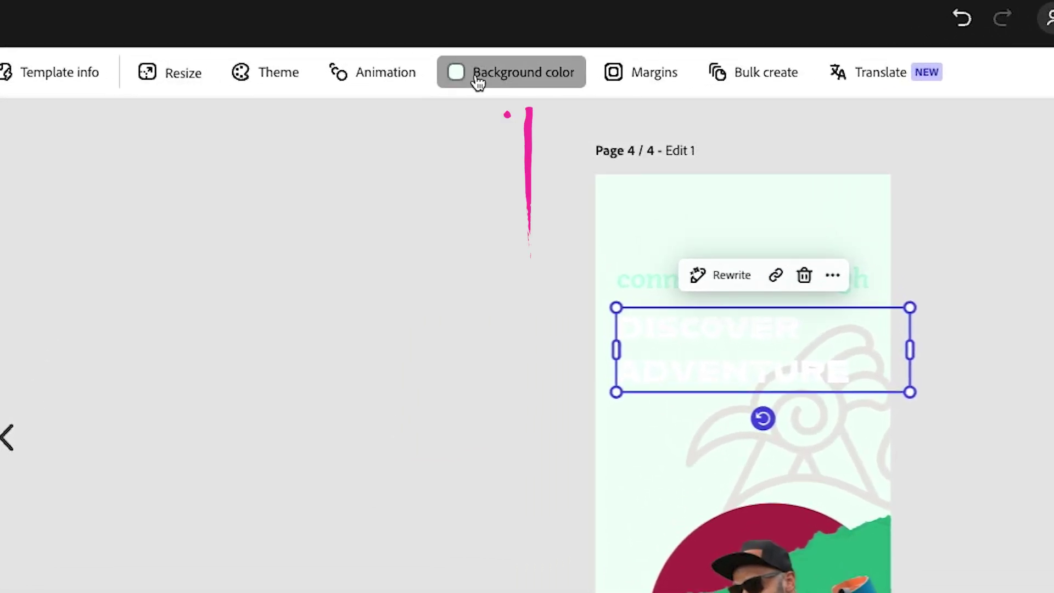
Set the scene's background color to the dark green from the Atreaz Tours brand's Meet the guide palette
left_click(491, 97)
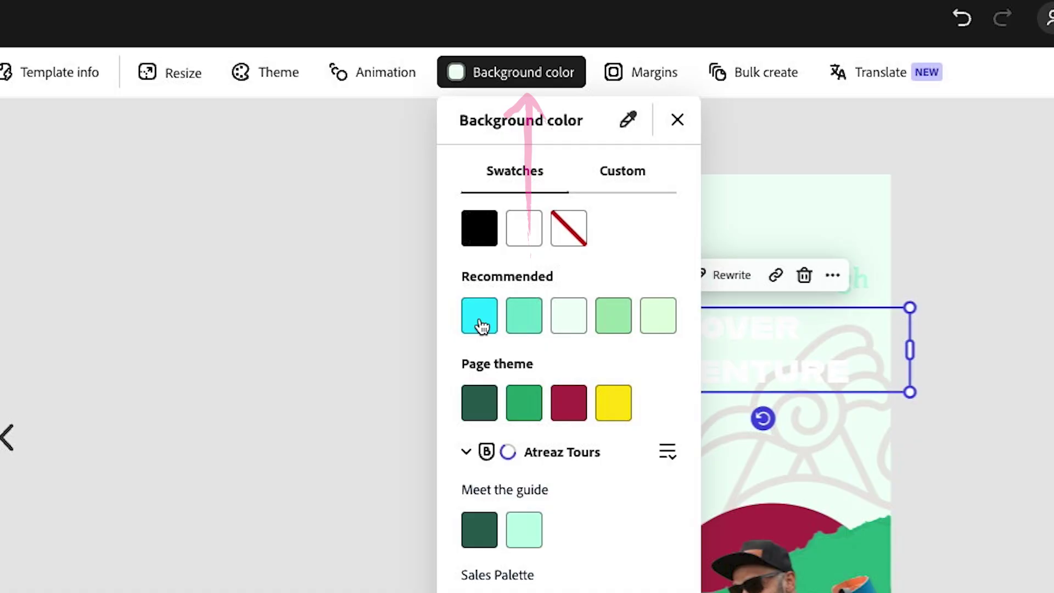
left_click(483, 536)
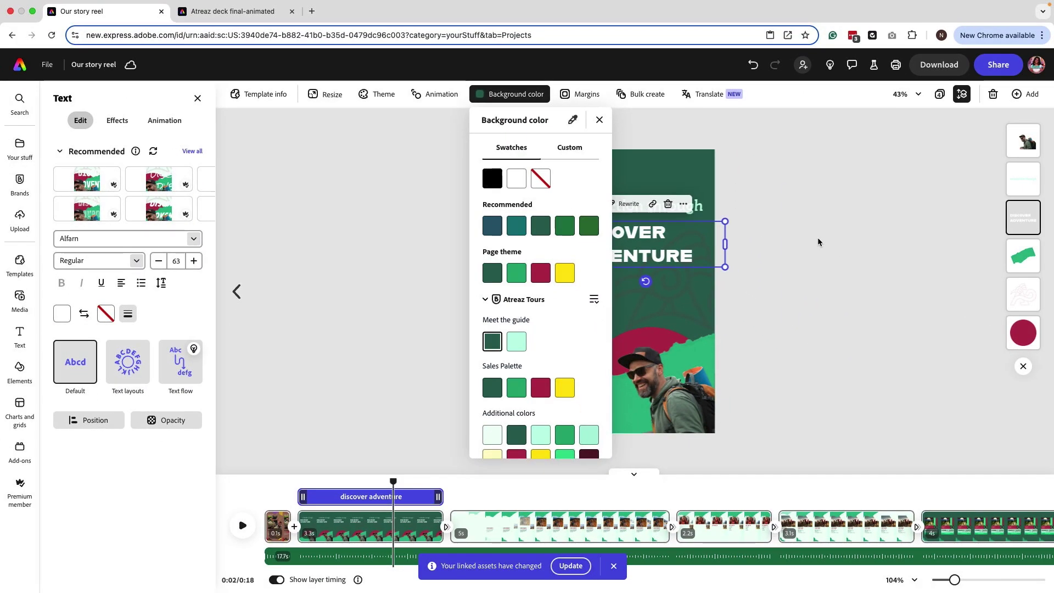
left_click(852, 254)
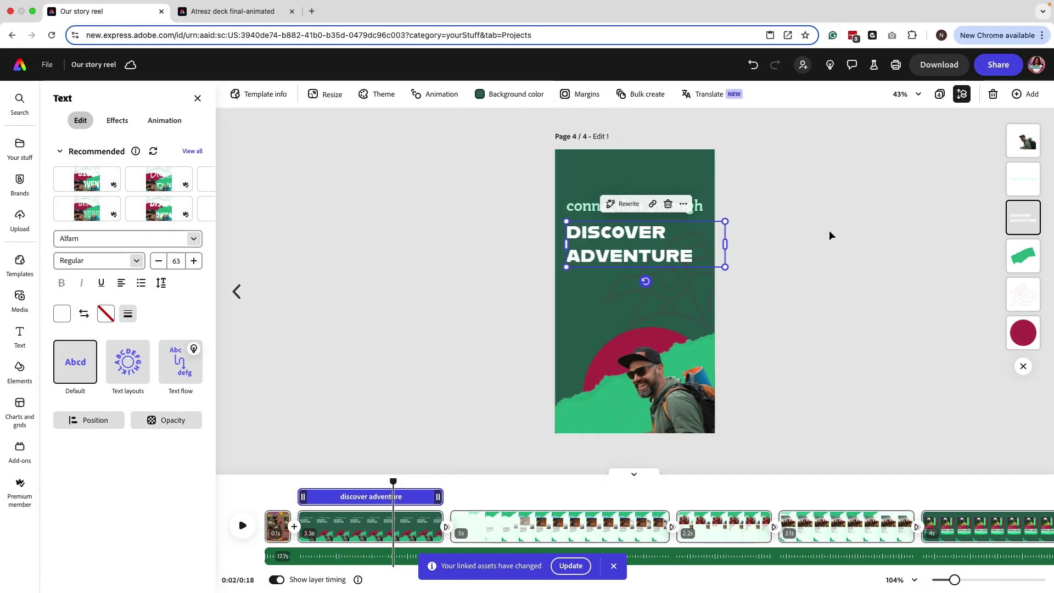
Add an empty line between DISCOVER and ADVENTURE and move the connection through text into the gap
left_click(675, 233)
key("Return")
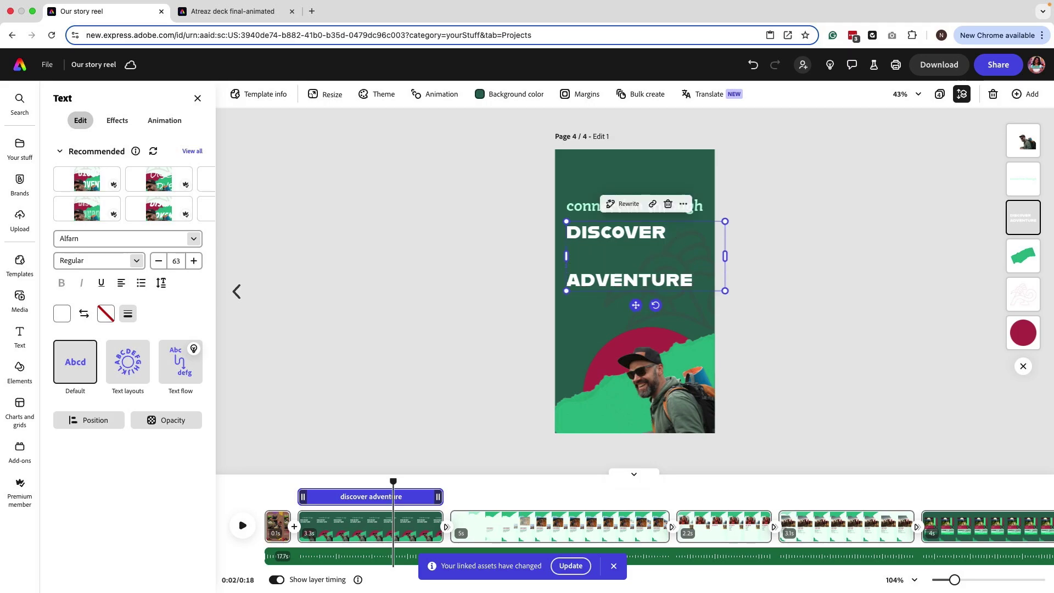
left_click_drag(573, 207, 588, 237)
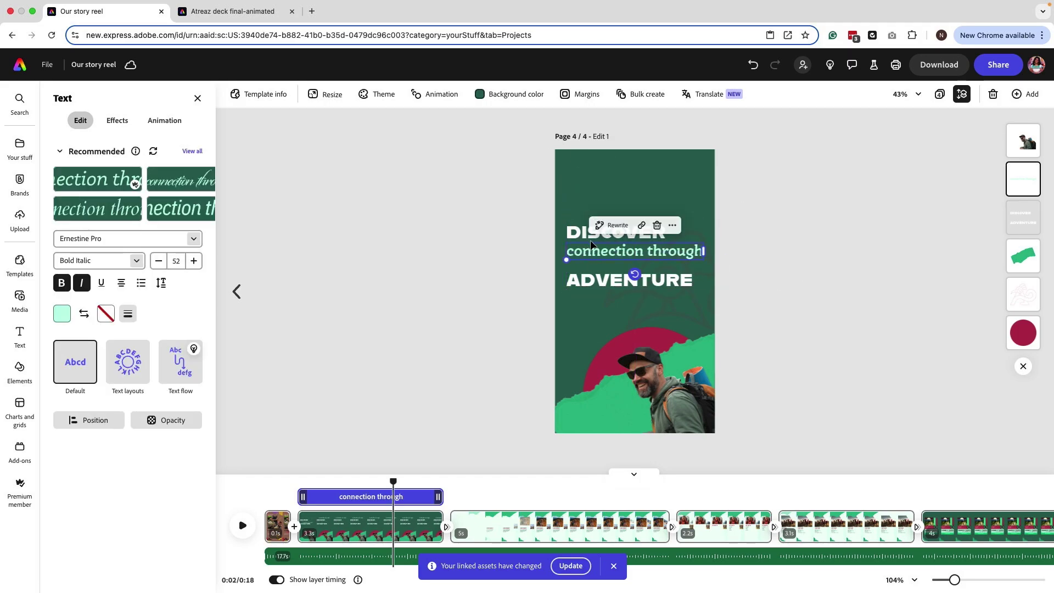
Tighten the DISCOVER ADVENTURE text's line spacing to 0.92
left_click(588, 236)
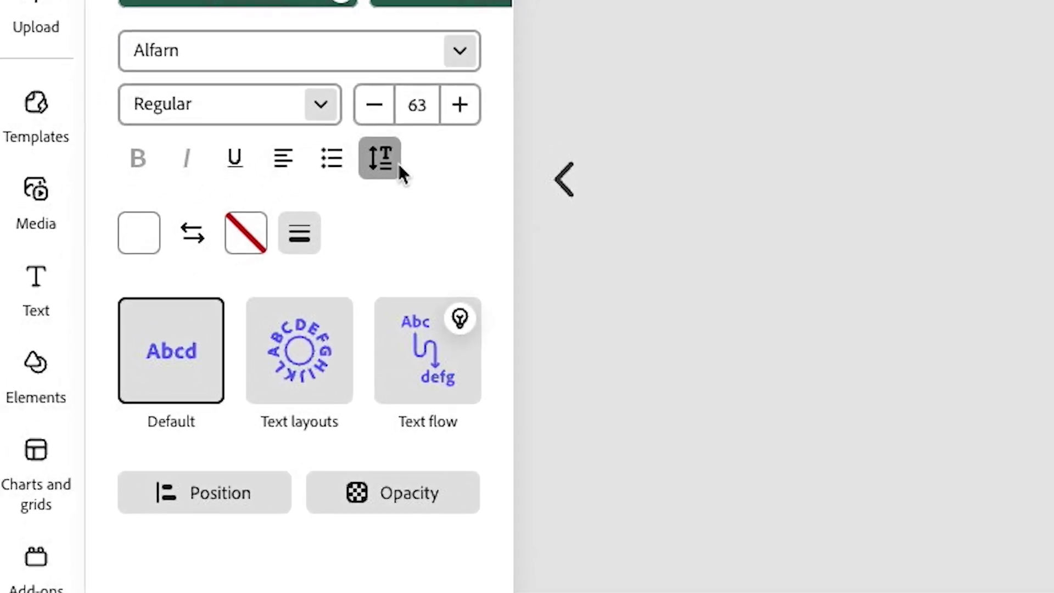
left_click(161, 283)
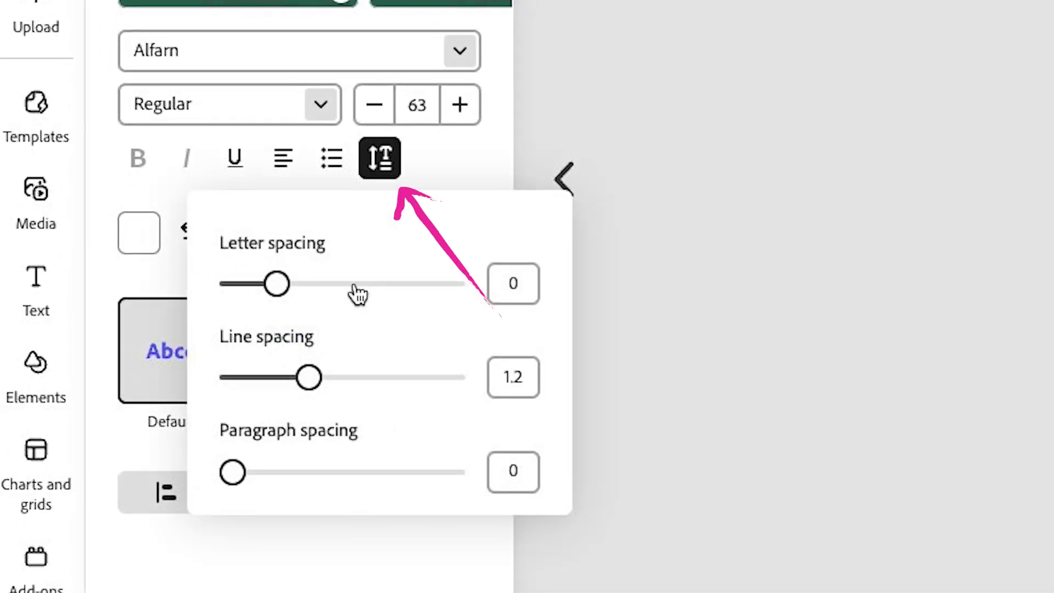
left_click_drag(309, 384, 273, 382)
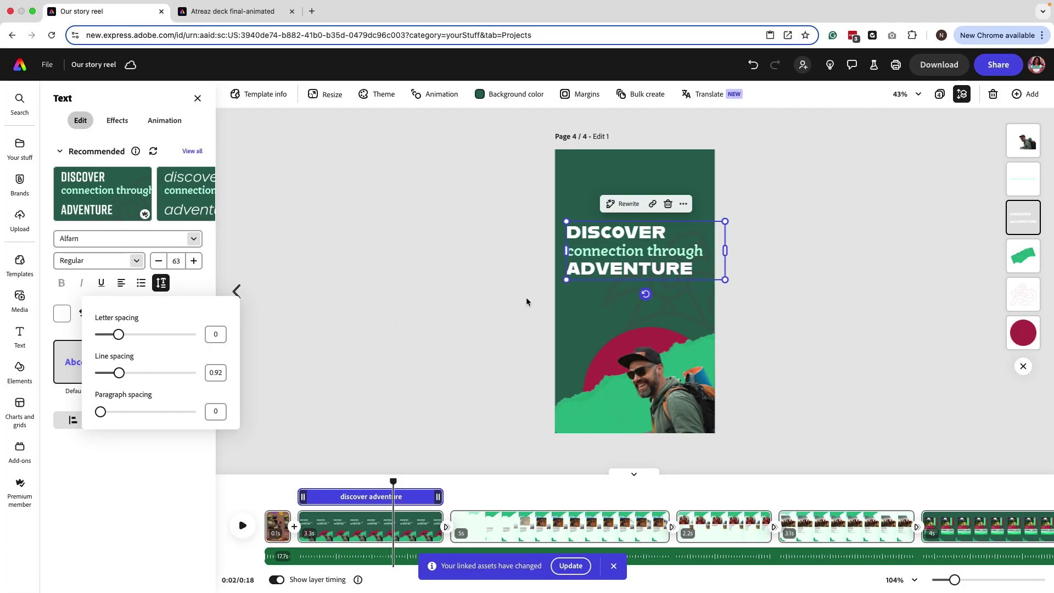
Group the connection through and DISCOVER ADVENTURE texts, then shrink the group and center it above the hiker
left_click(608, 254)
left_click(608, 254)
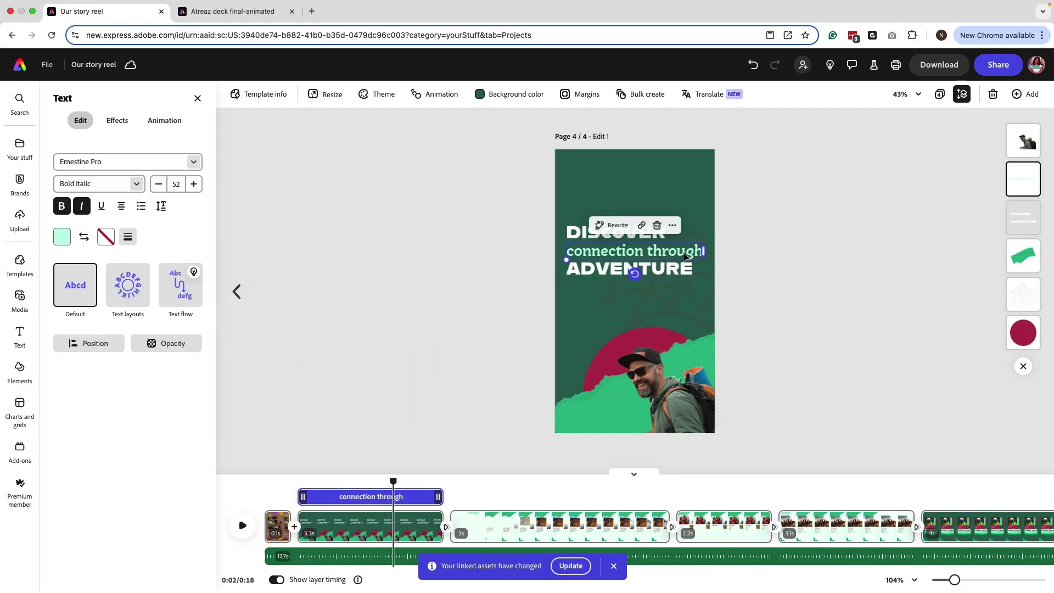
left_click(706, 236)
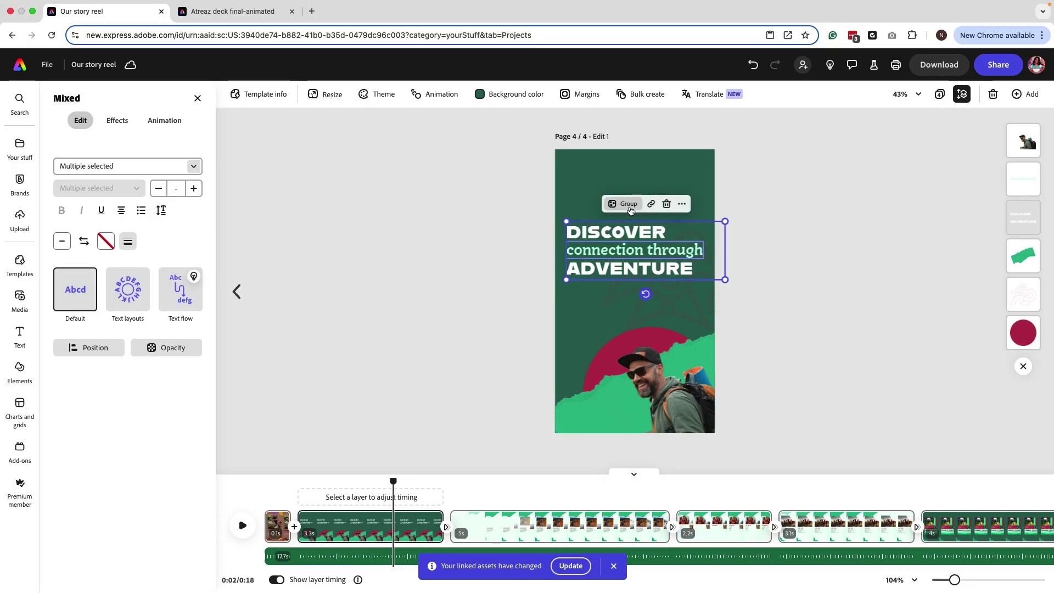
left_click(629, 204)
left_click_drag(721, 224, 698, 235)
mouse_move(637, 258)
left_mouse_down()
mouse_move(648, 280)
mouse_move(652, 273)
left_mouse_up()
left_click(793, 282)
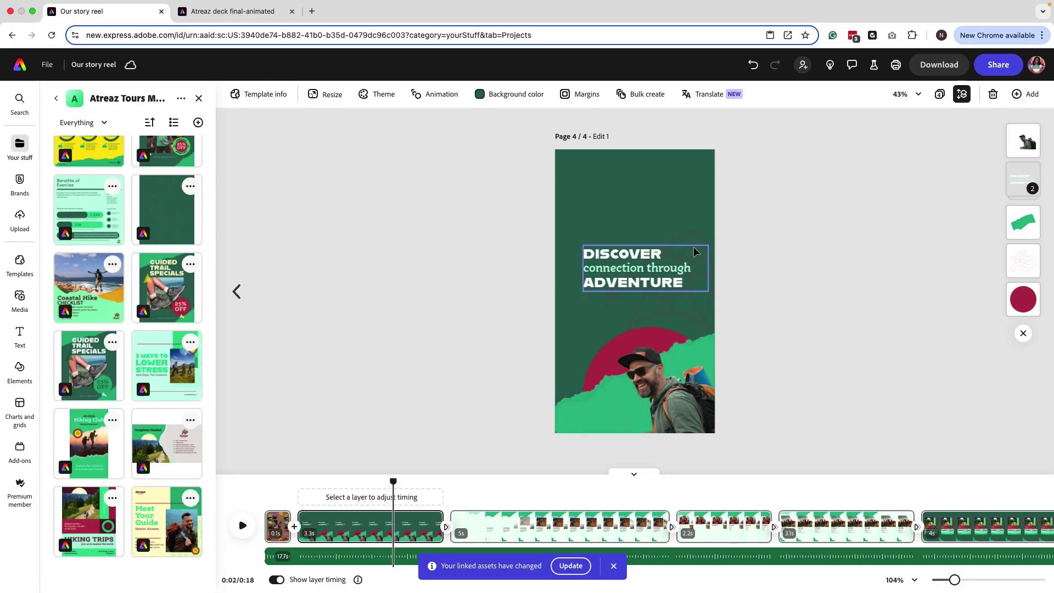
Shrink the faint bird logo outline and position it behind the headline, above the hiker at the page's right edge
left_click(709, 239)
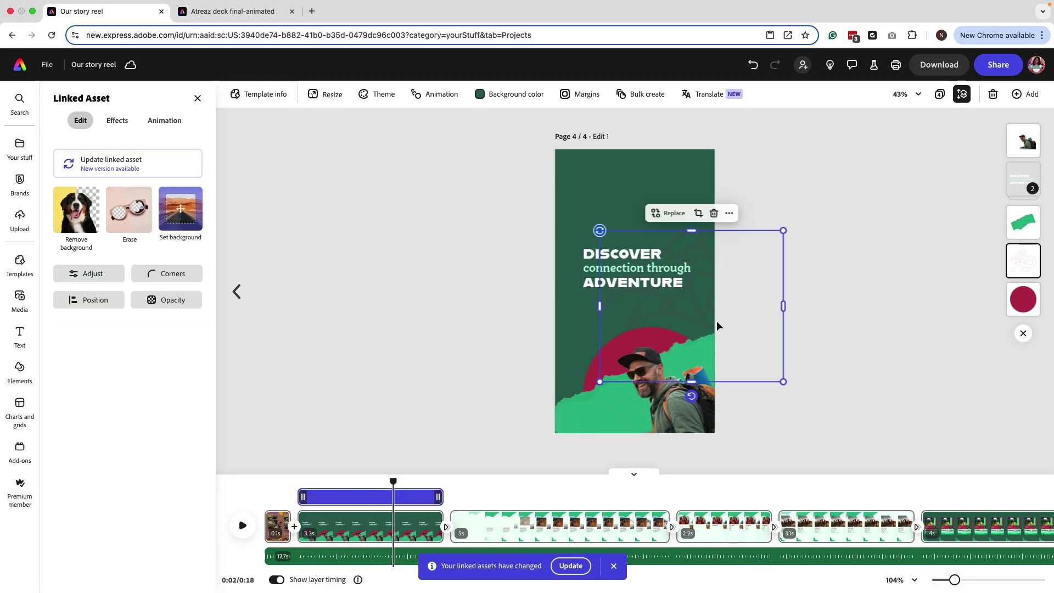
left_click_drag(710, 321, 710, 333)
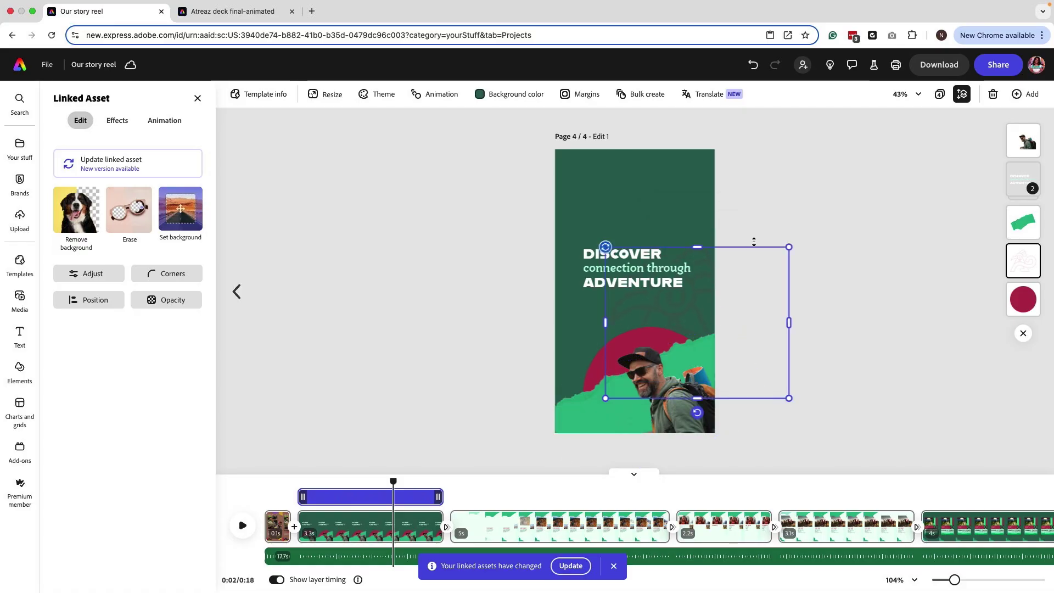
left_click_drag(785, 249, 744, 285)
left_click_drag(664, 328, 686, 292)
left_click(796, 303)
Move the grouped headline slightly higher on the page, clear of the red circle
left_click(600, 260)
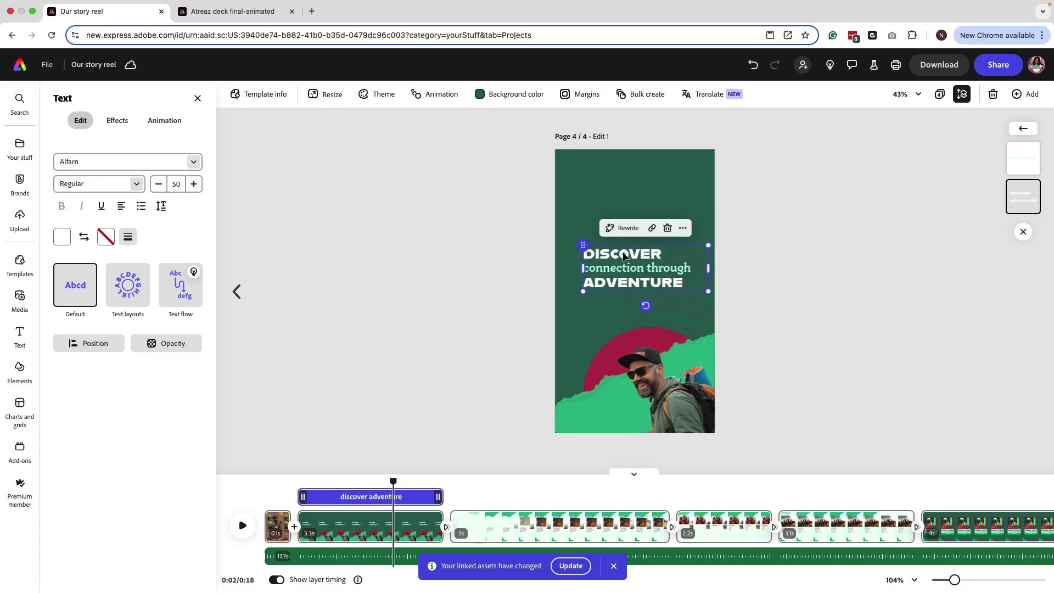
key("ctrl+z")
left_click_drag(581, 218, 581, 225)
left_click(816, 307)
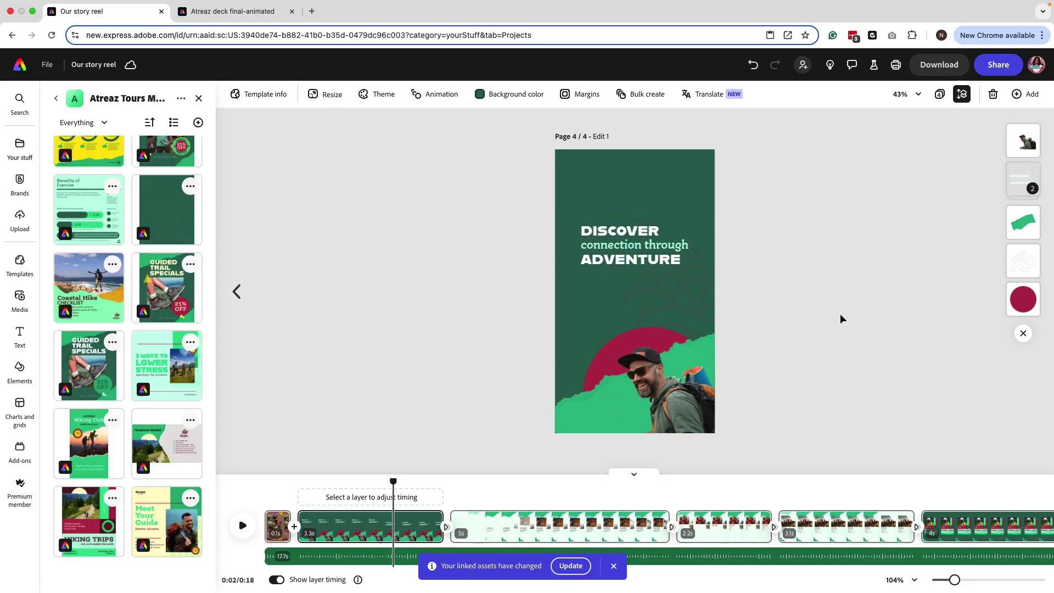
Duplicate the green torn-paper shape and position the copy across the page's upper-left corner, above the headline
left_click_drag(393, 482, 413, 497)
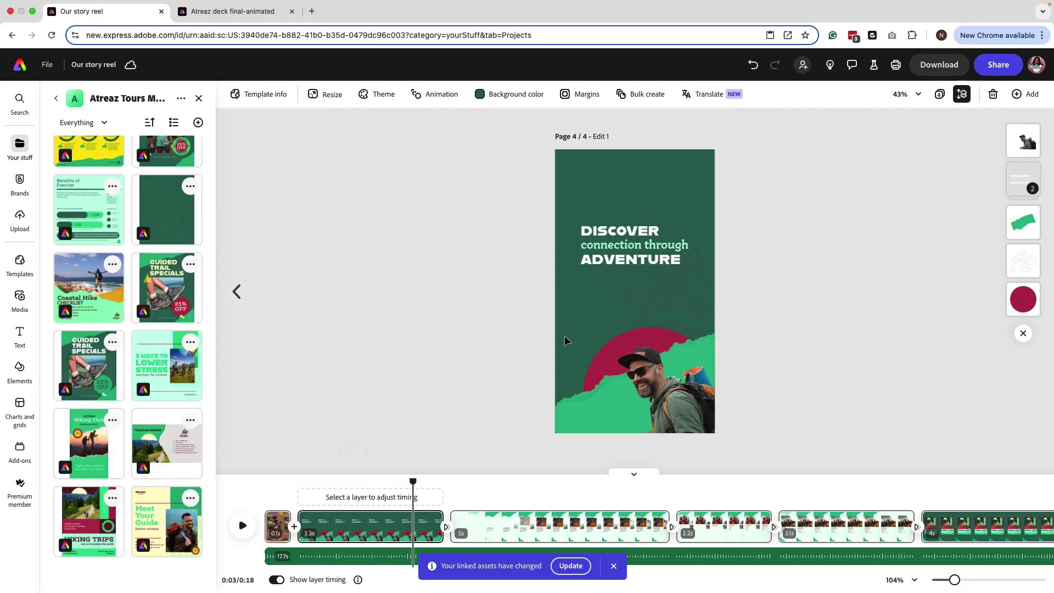
left_click(588, 406)
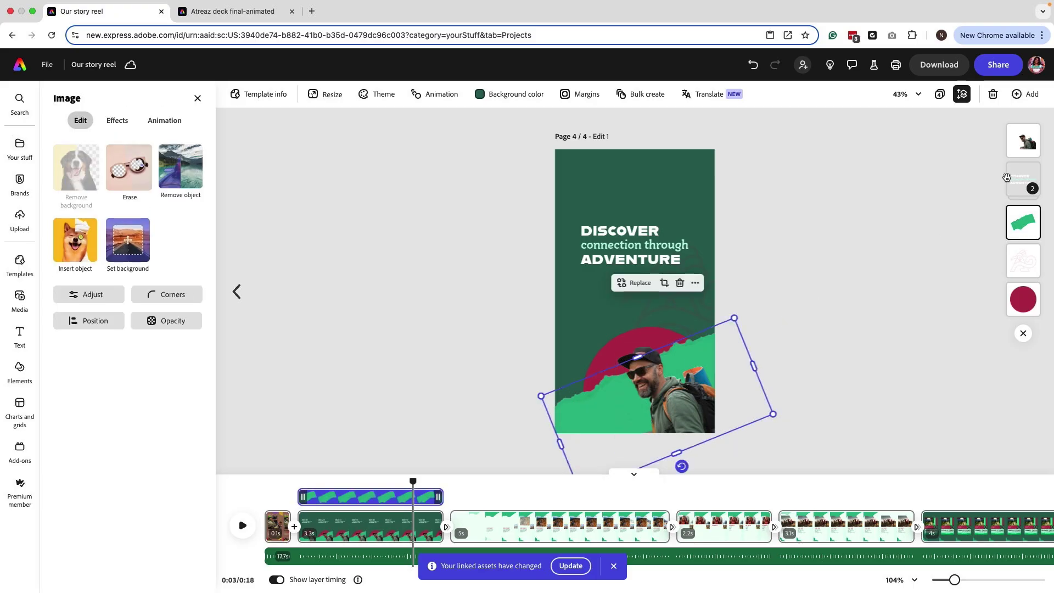
key("super+d")
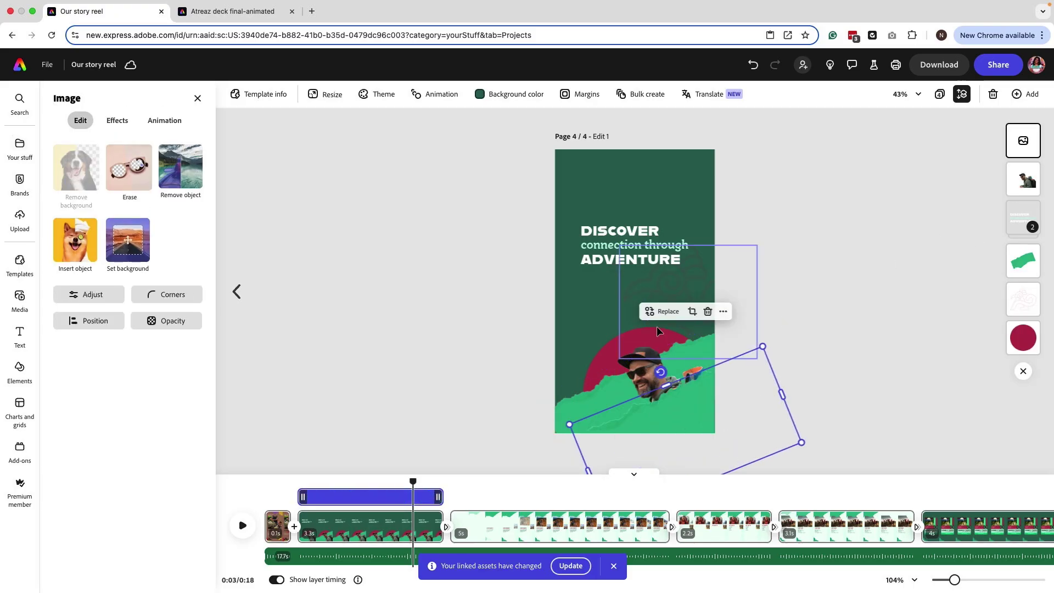
left_click_drag(734, 393, 630, 116)
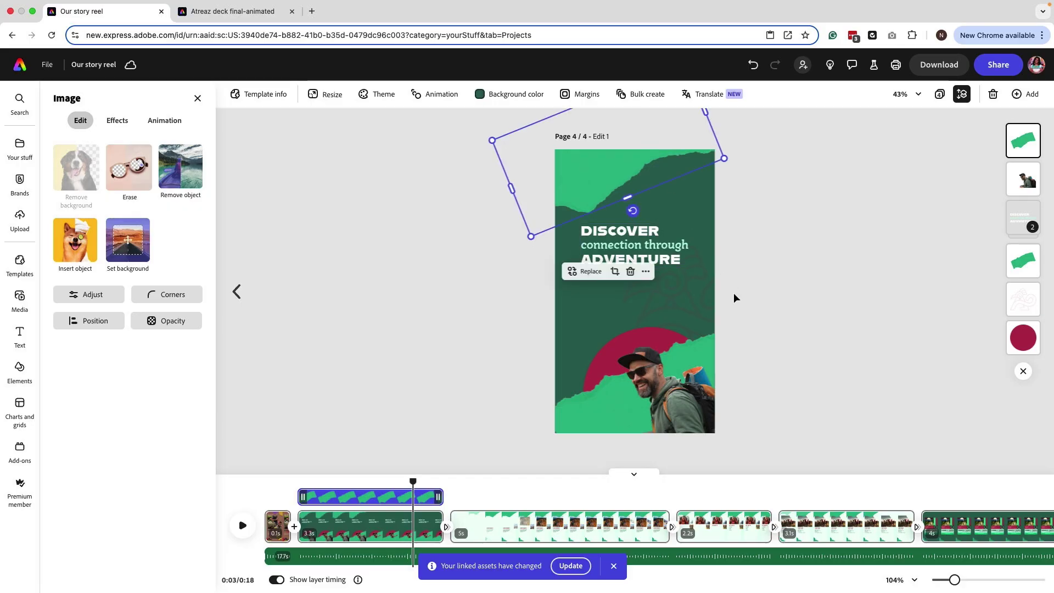
left_click(802, 299)
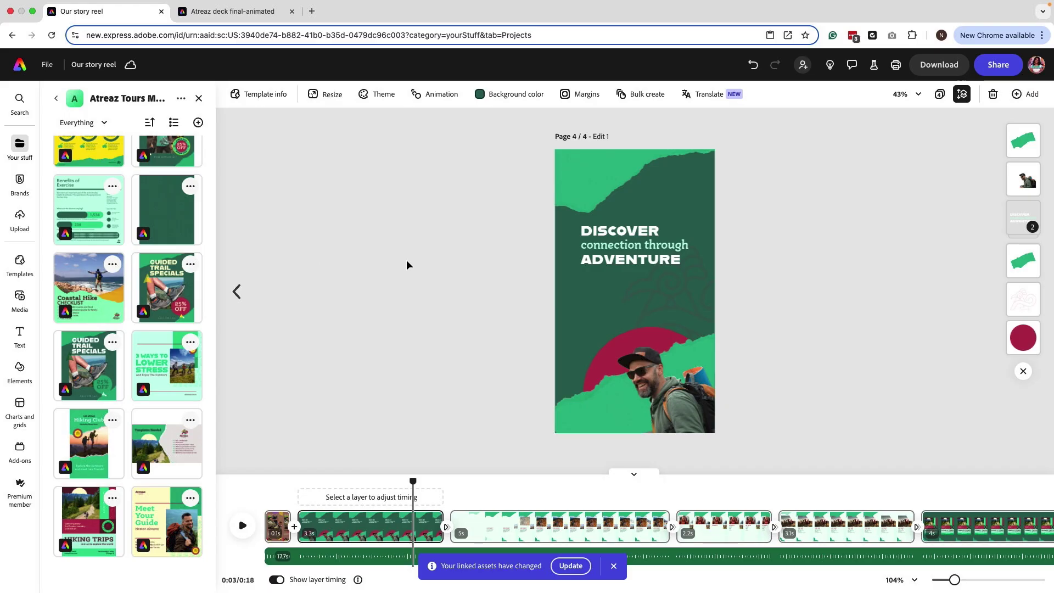
Paste the Atreaz Tours logo and position it on the green torn-paper shape in the page's upper-left corner
key("super+v")
left_click_drag(583, 176, 586, 179)
left_click(738, 283)
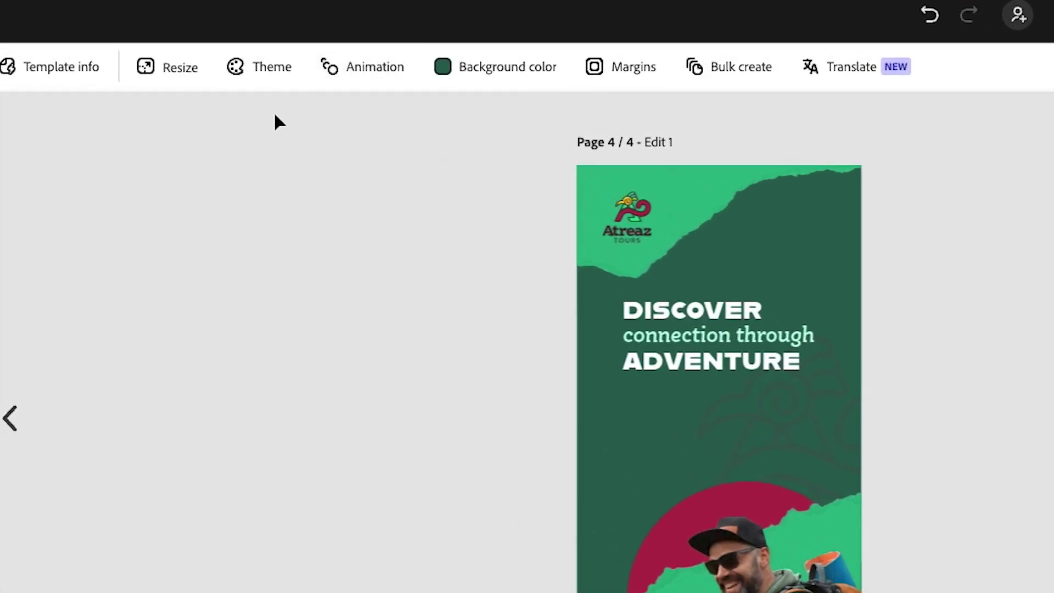
Apply the Waterfall animation to all text and objects in the DISCOVER ADVENTURE scene and scrub through it
left_click(388, 68)
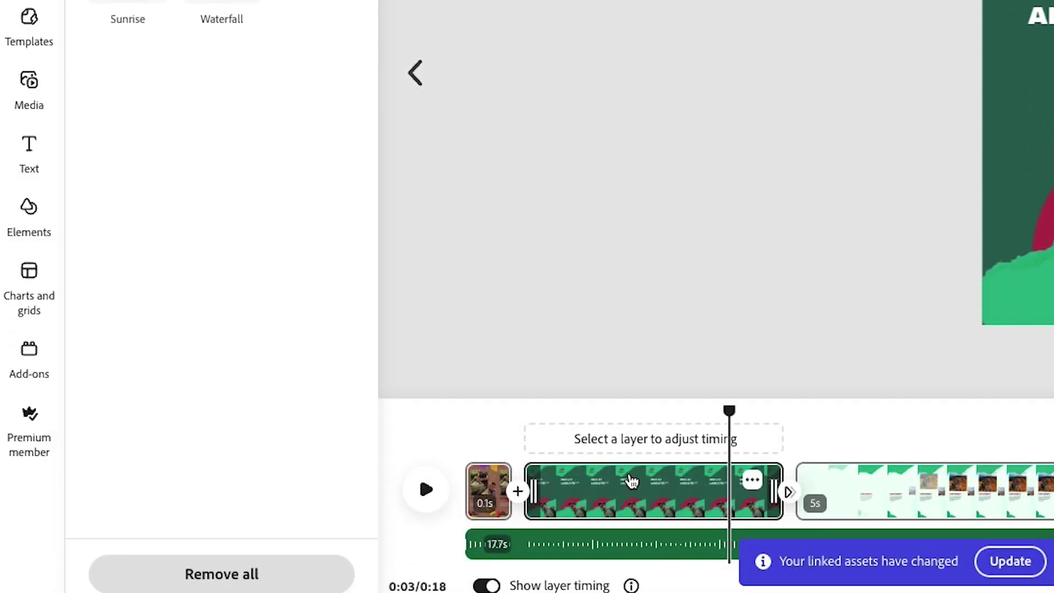
left_click_drag(715, 395, 685, 397)
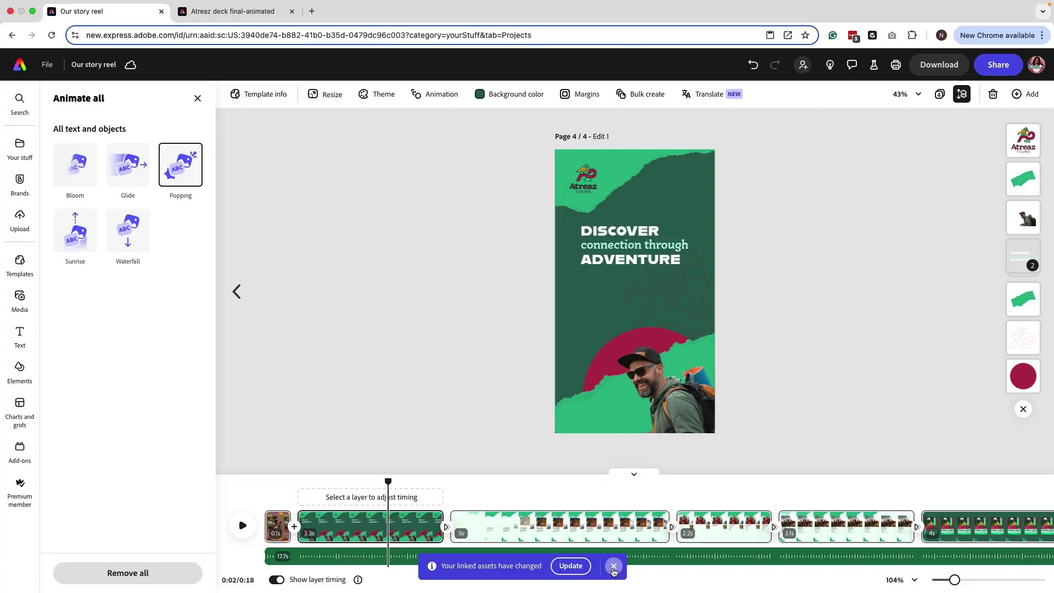
left_click(1053, 547)
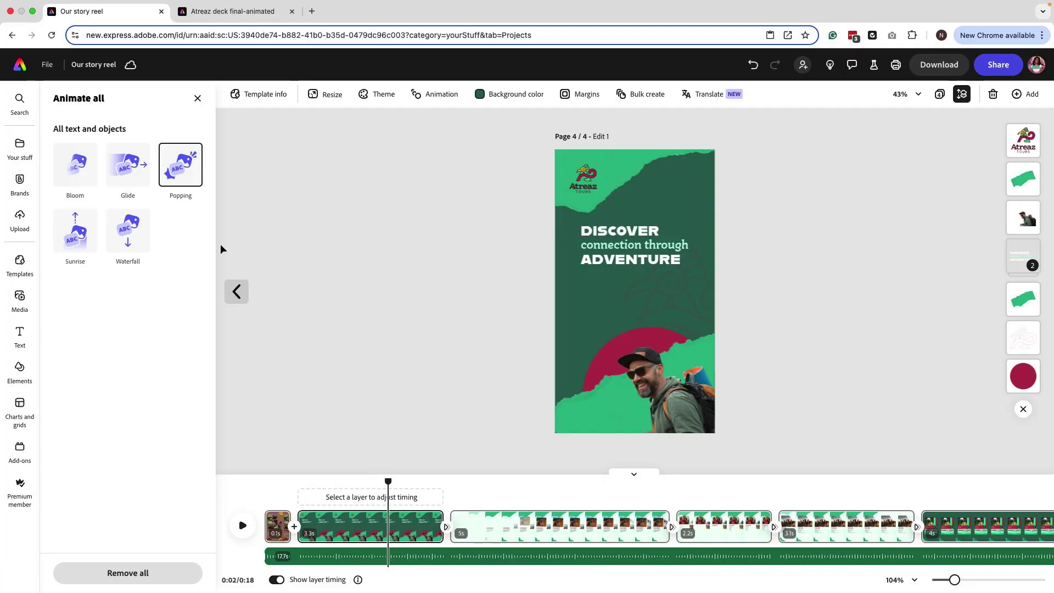
left_click(125, 234)
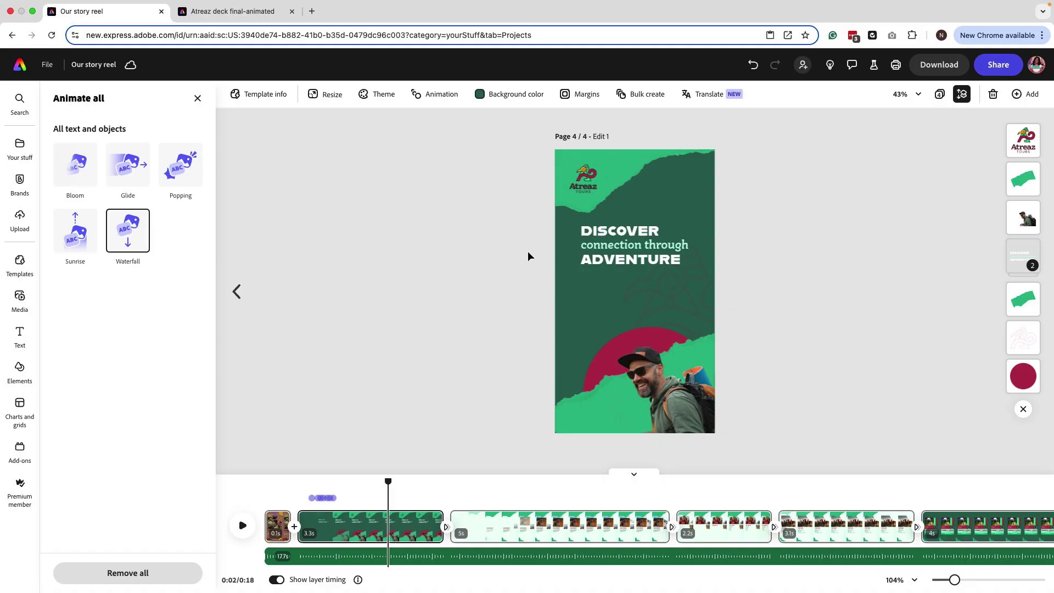
mouse_move(372, 484)
left_mouse_down()
mouse_move(301, 494)
mouse_move(370, 497)
left_mouse_up()
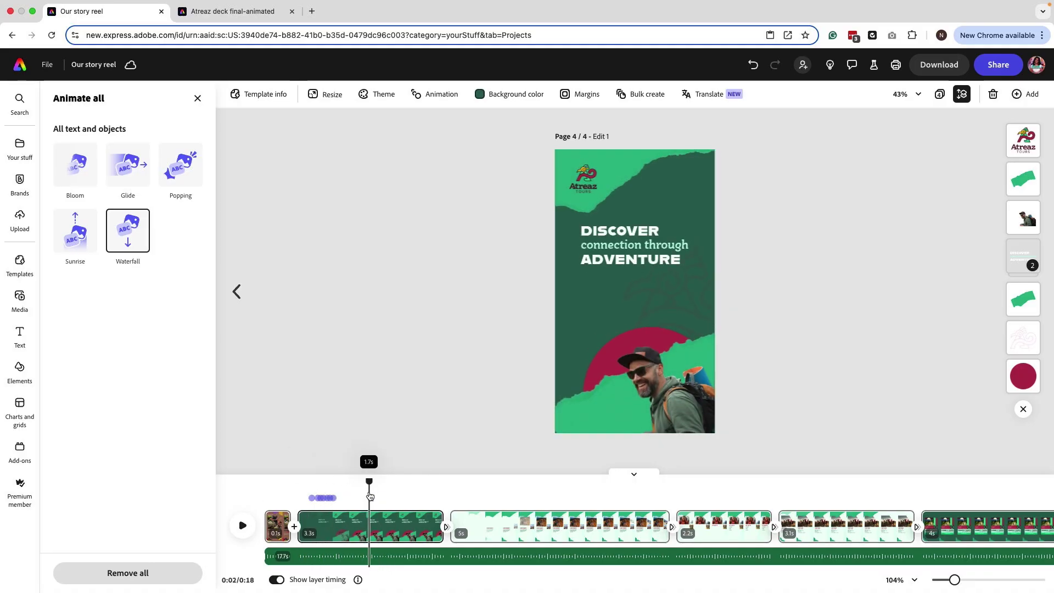
left_click(608, 411)
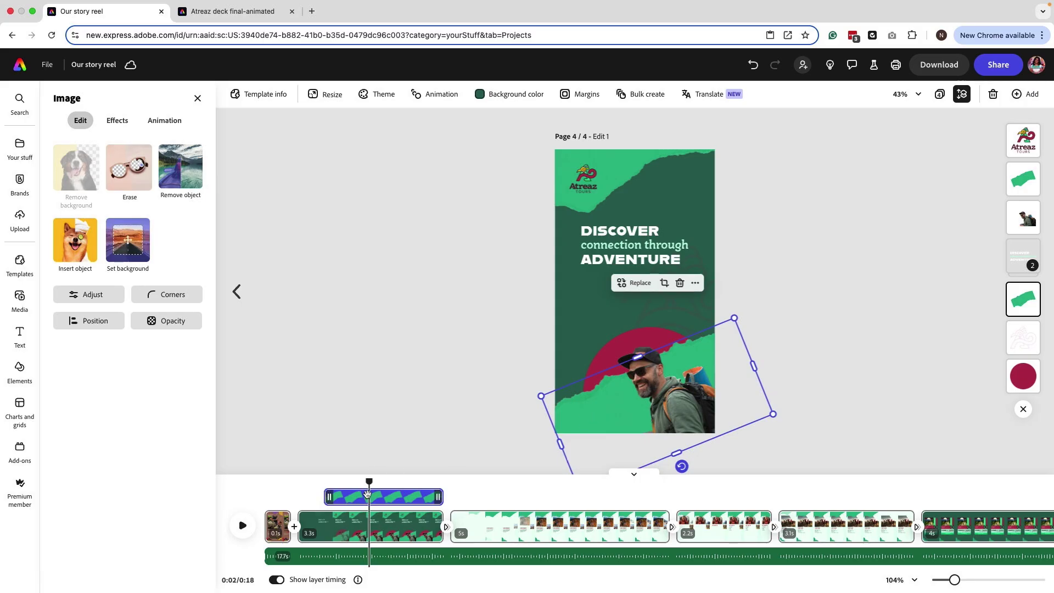
left_click_drag(368, 494, 401, 491)
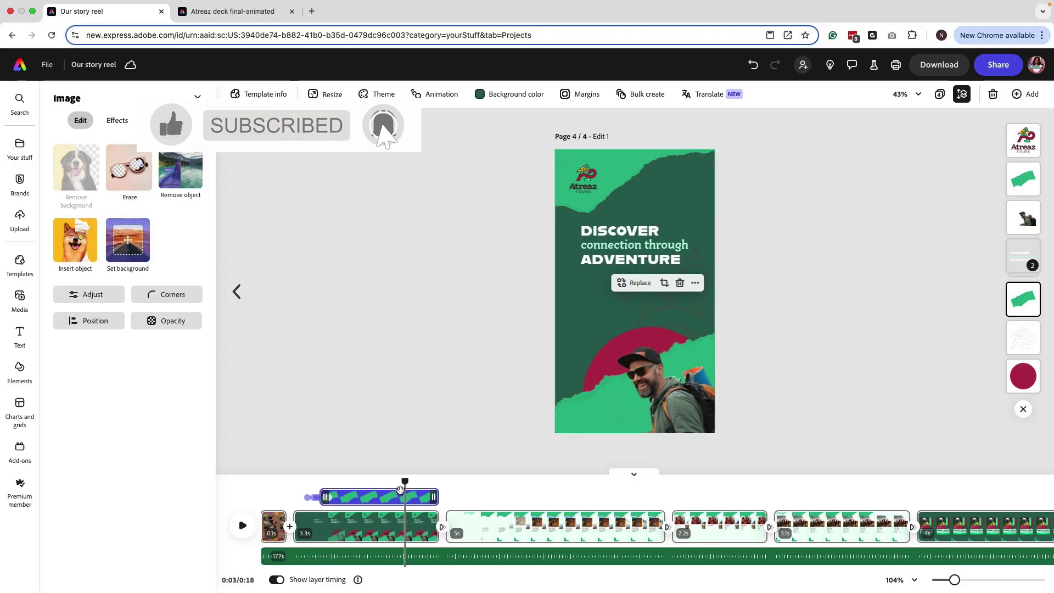
Download the selected page as a PNG with the DISCOVER ADVENTURE scene's elements fully in view
left_click(274, 527)
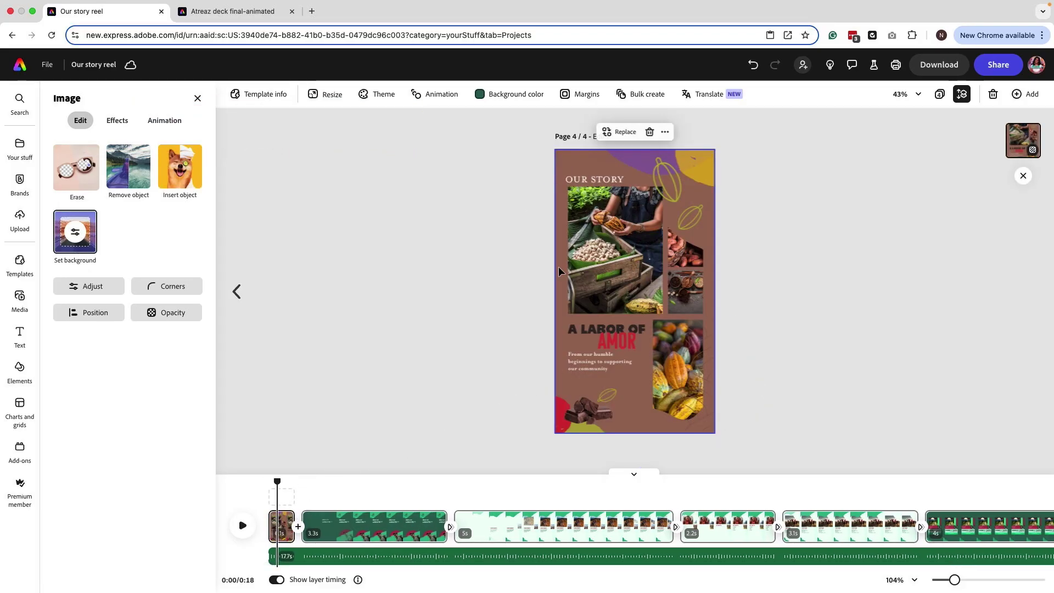
left_click_drag(277, 483, 402, 482)
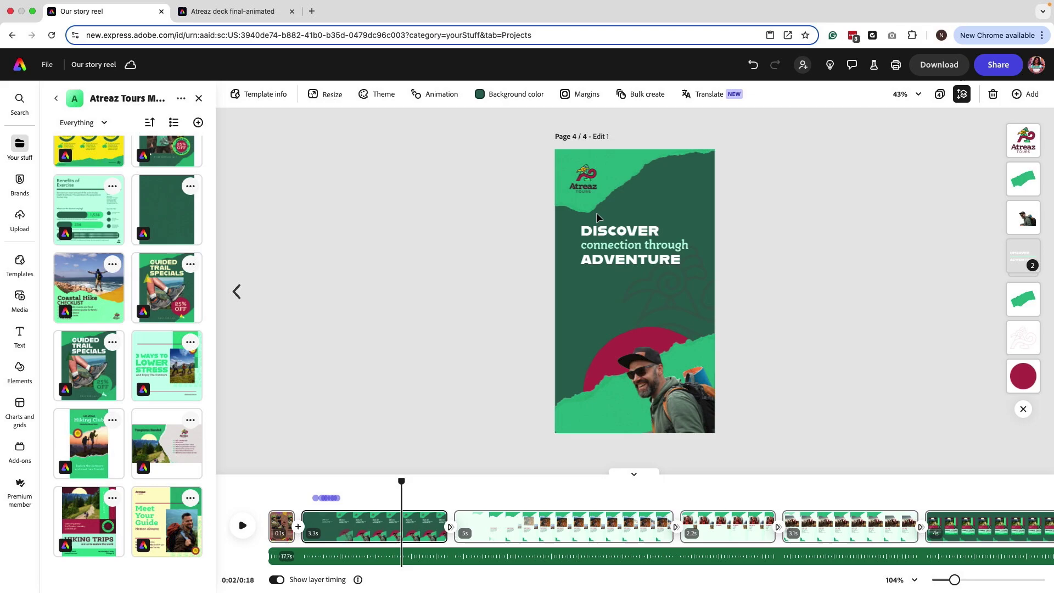
left_click(959, 68)
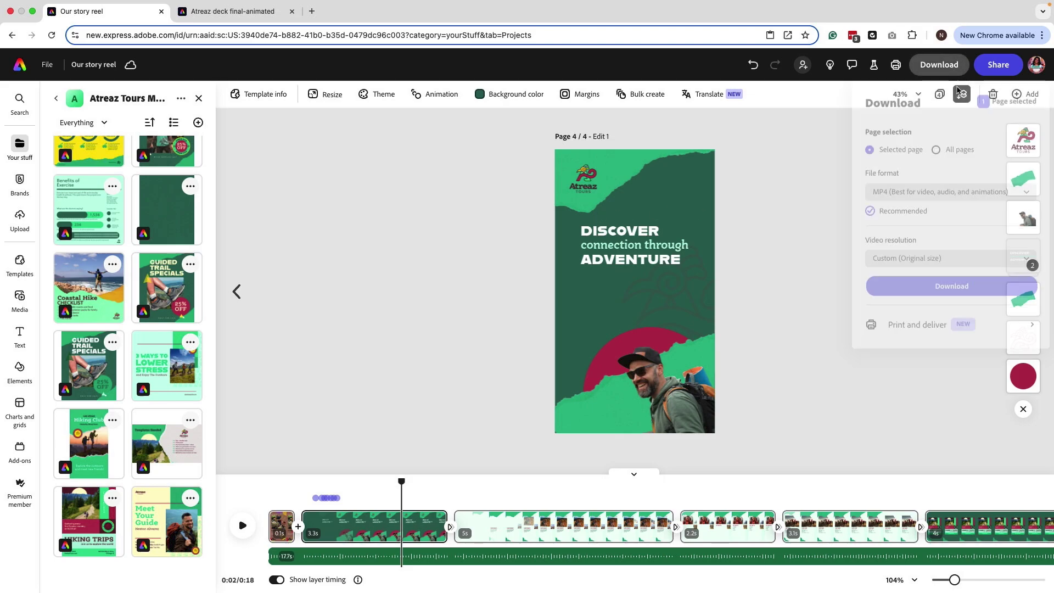
left_click(932, 195)
left_click(935, 218)
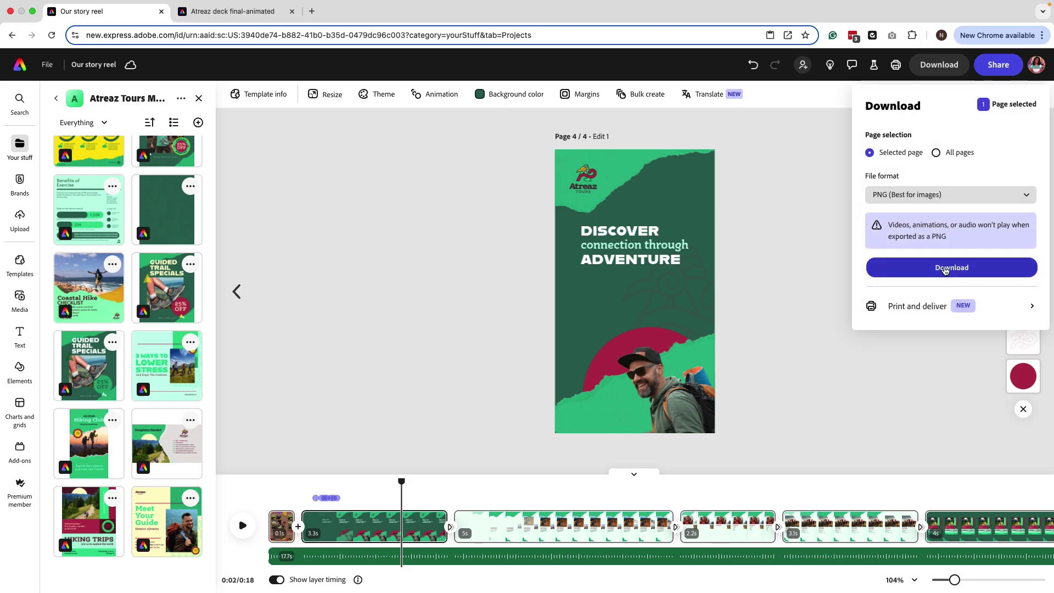
left_click(946, 269)
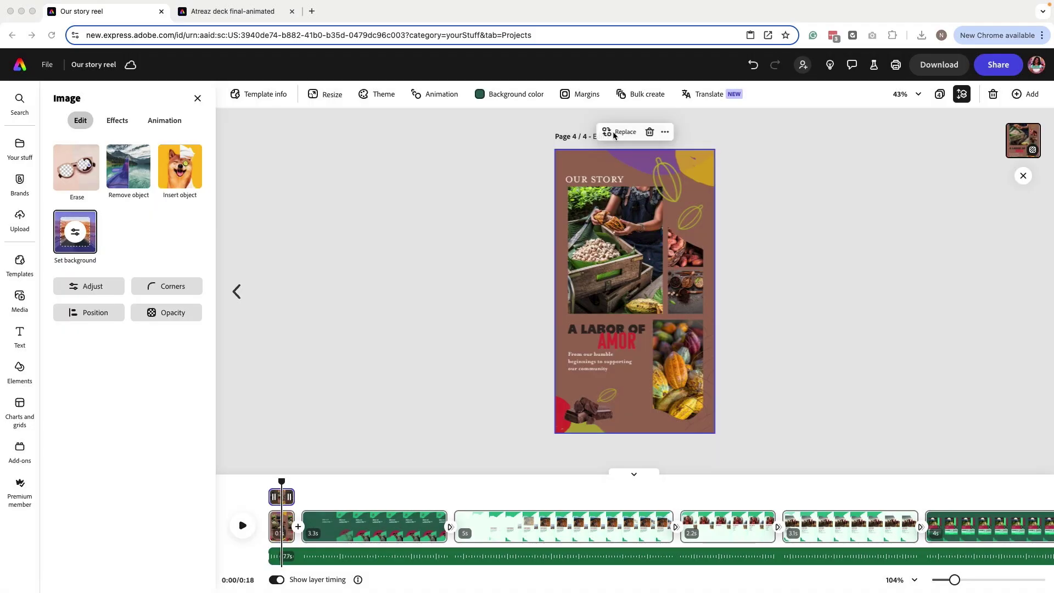
Replace the 0.1 s opening scene's cover image with an upload of the downloaded DISCOVER ADVENTURE PNG
left_click(626, 133)
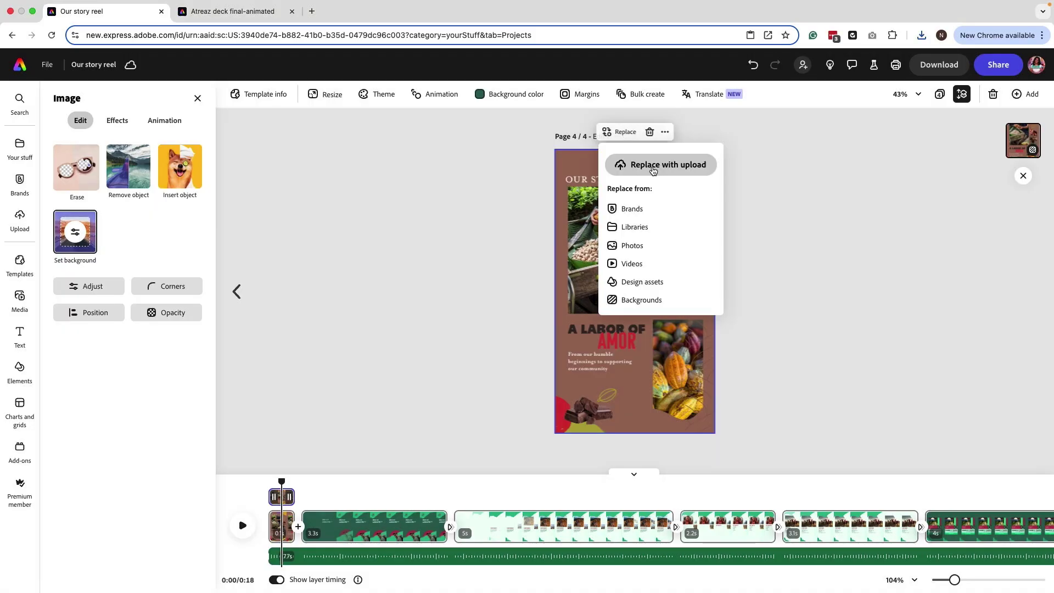
left_click(654, 171)
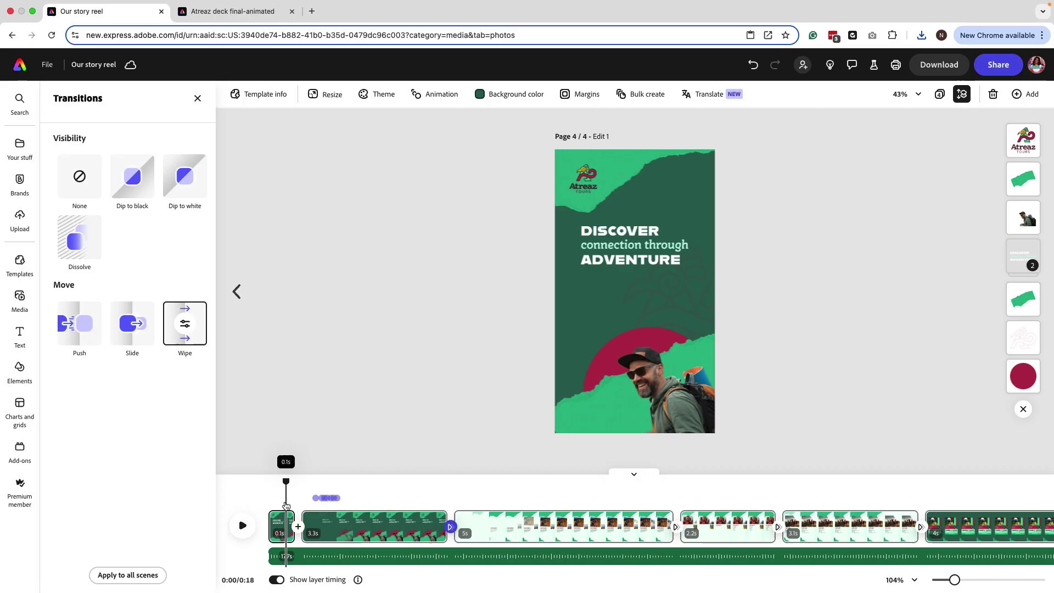
left_click_drag(284, 501, 413, 514)
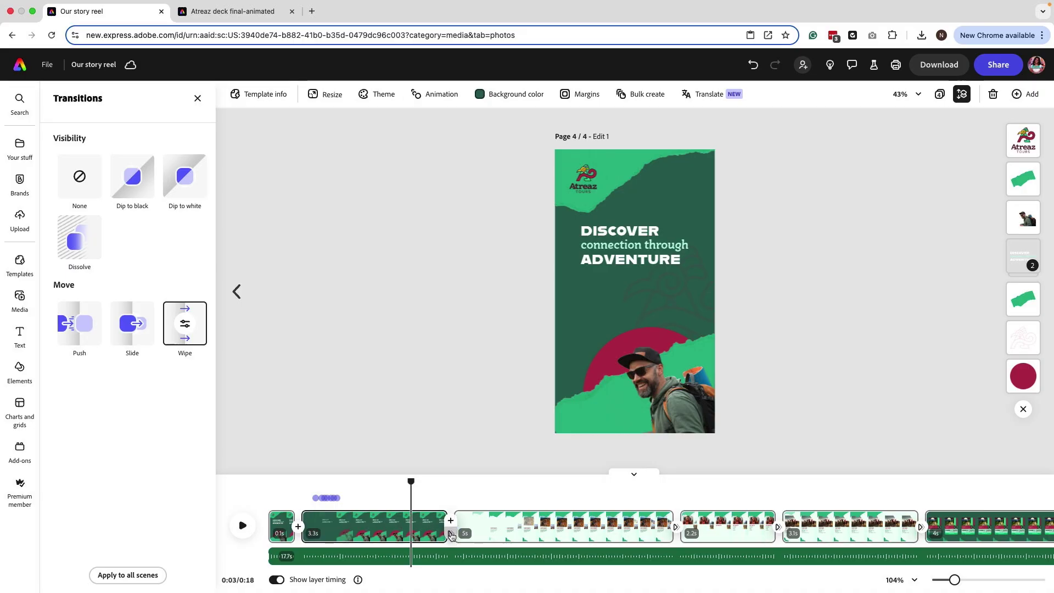
Inspect the Wipe transition settings after the 5 s scene, try the rightward direction, and restore the leftward direction
left_click(676, 533)
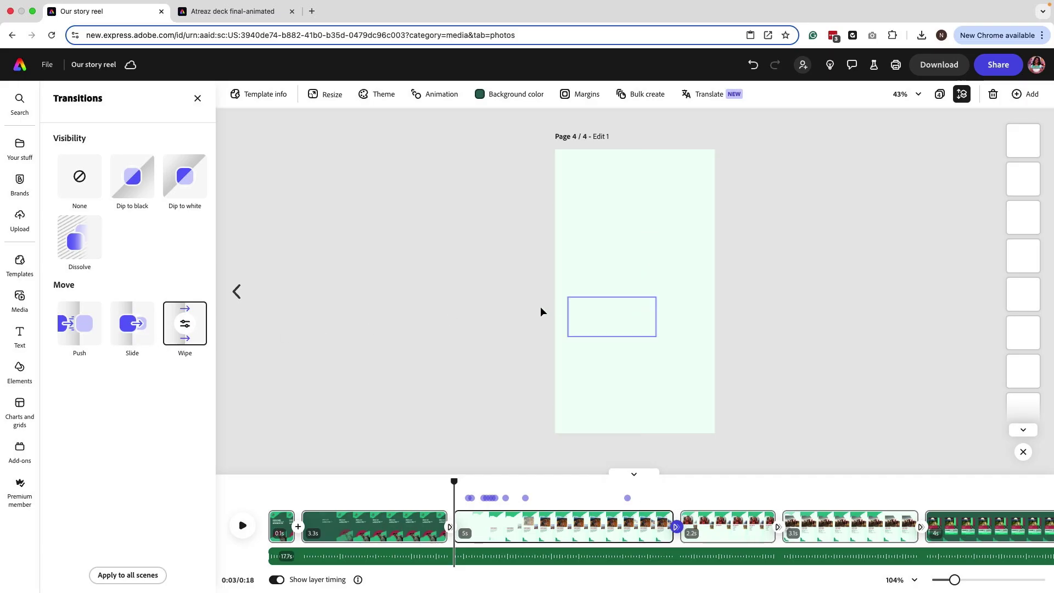
left_click(193, 326)
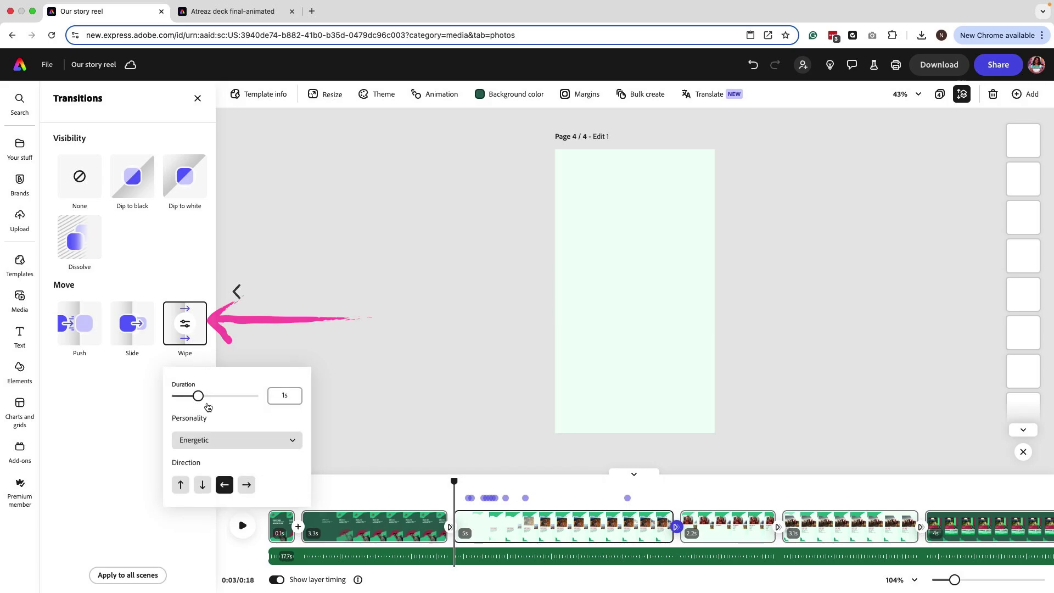
left_click(228, 446)
left_click(234, 421)
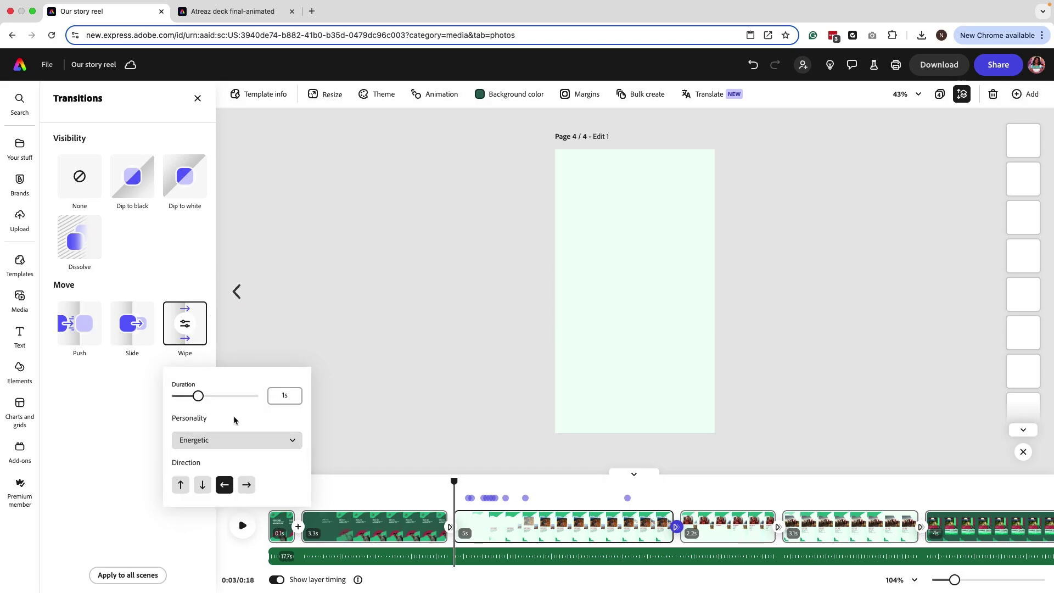
left_click(246, 486)
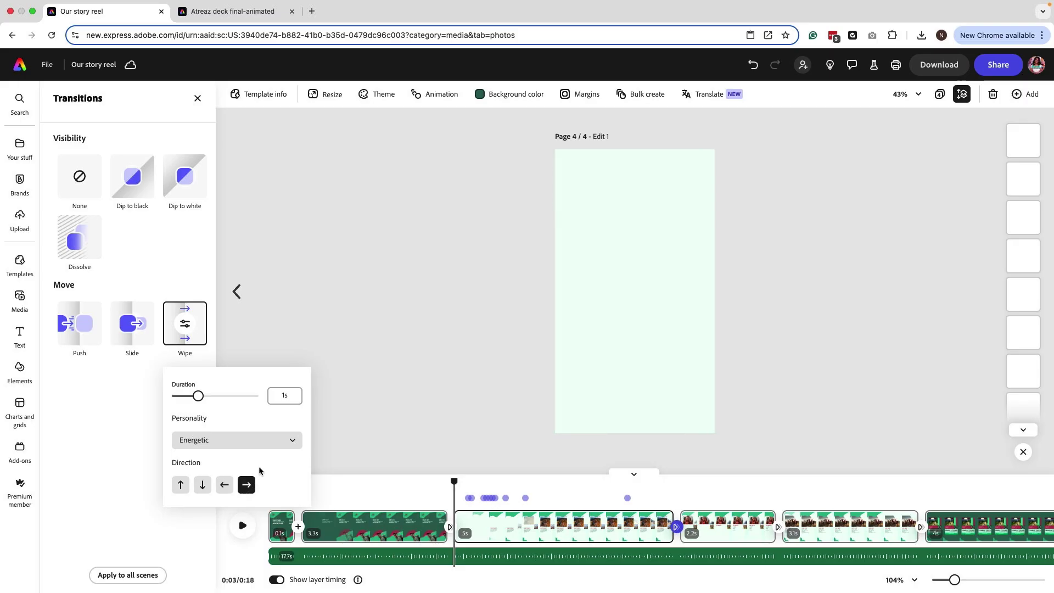
left_click(224, 485)
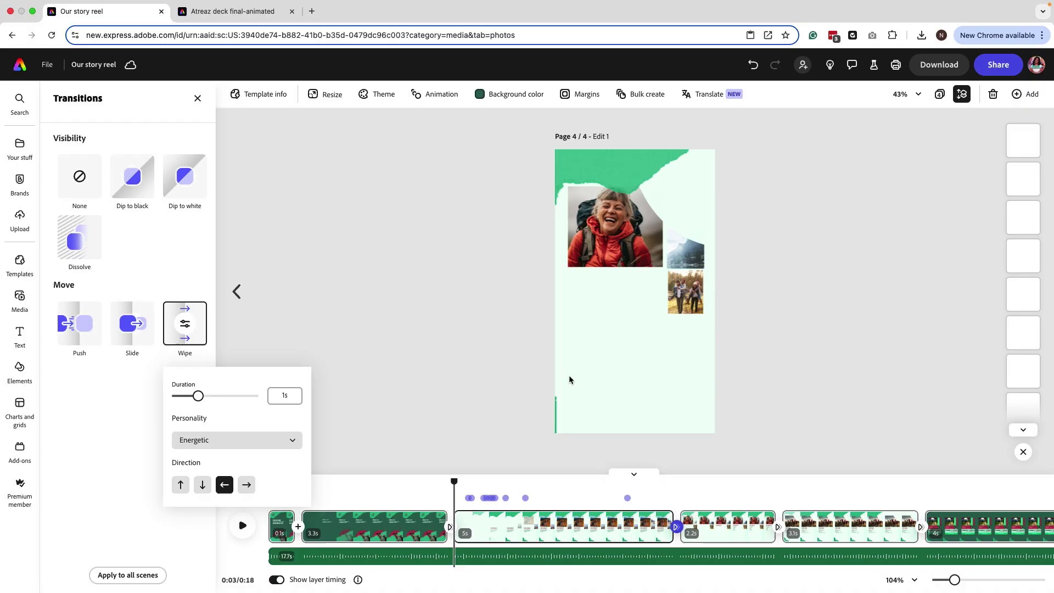
Play the reel from the beginning to check its timing and shorten the OUR MISSION scene to 3.4 s
left_click(330, 556)
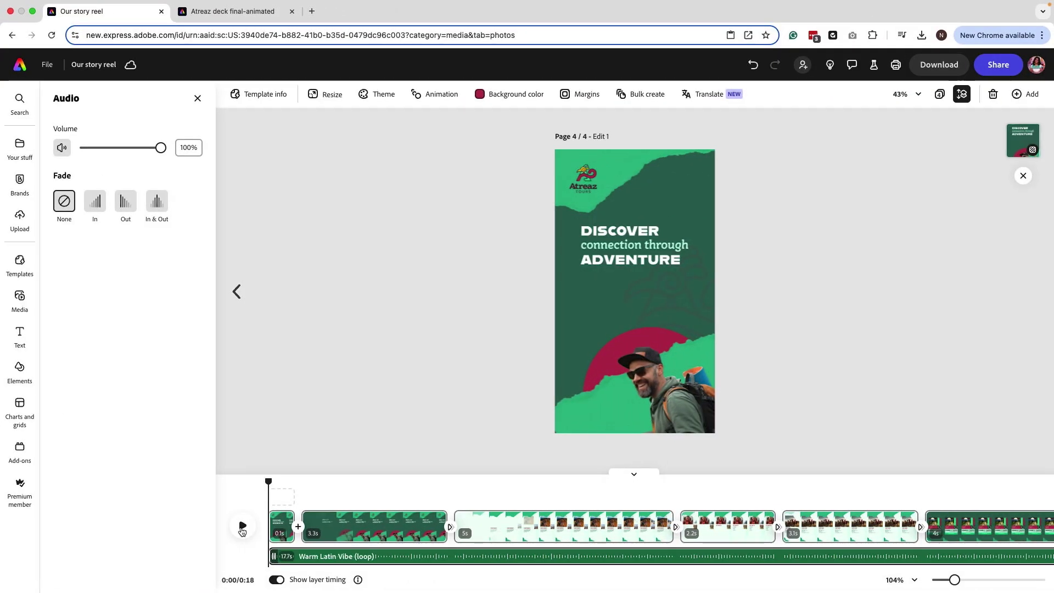
left_click(242, 528)
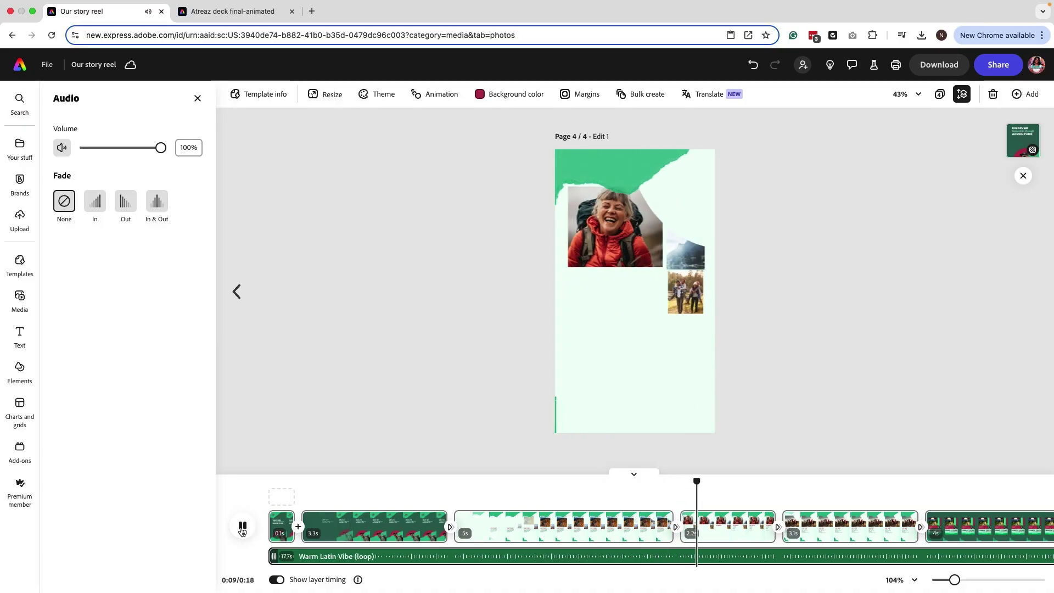
left_click(242, 527)
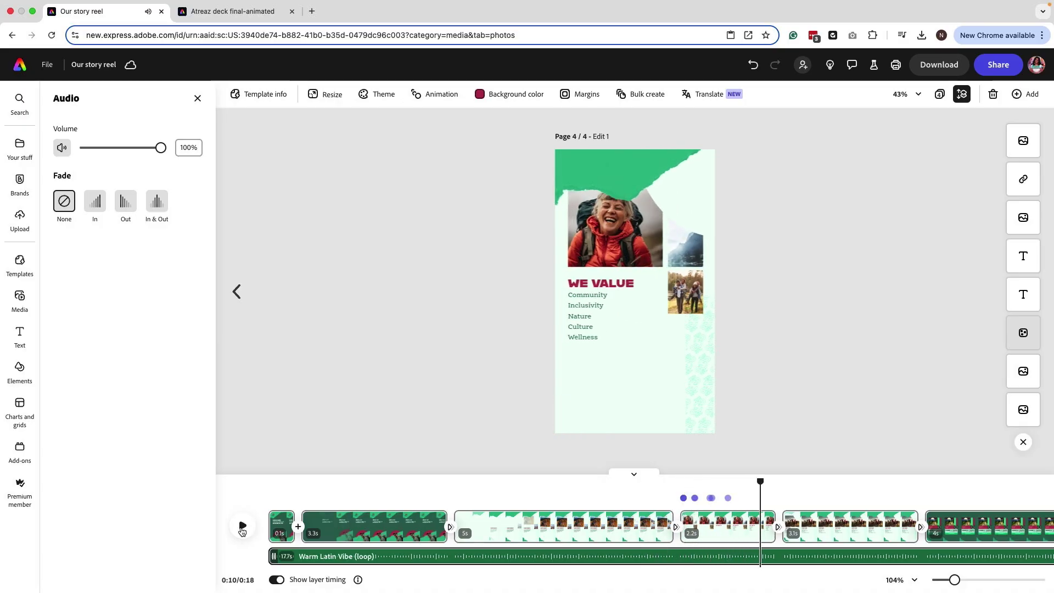
left_click(546, 543)
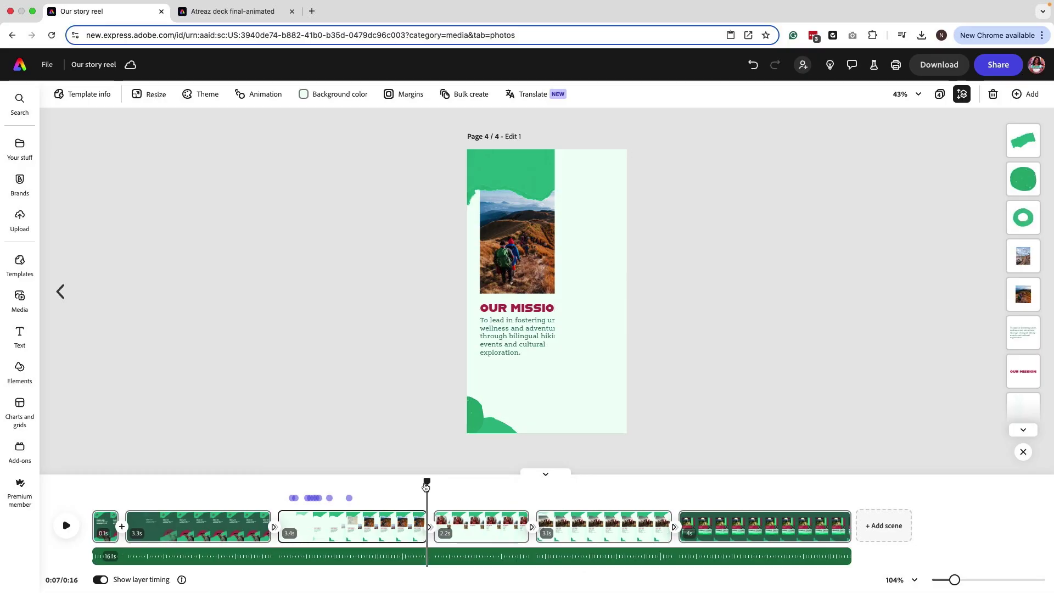
Remove the Warm Latin Vibe (loop) audio track from the reel
left_click(631, 561)
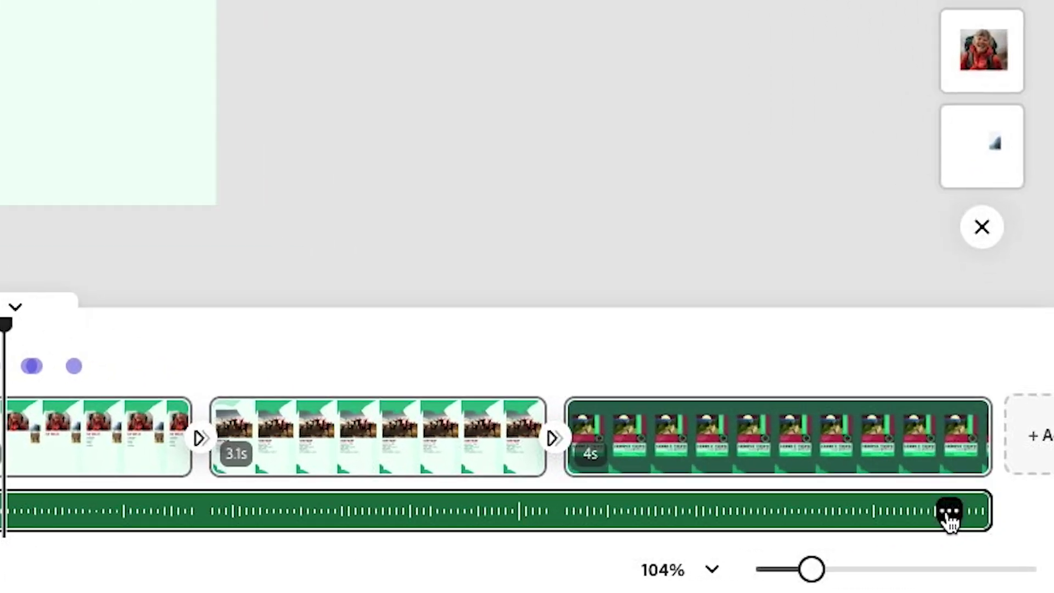
left_click(1010, 557)
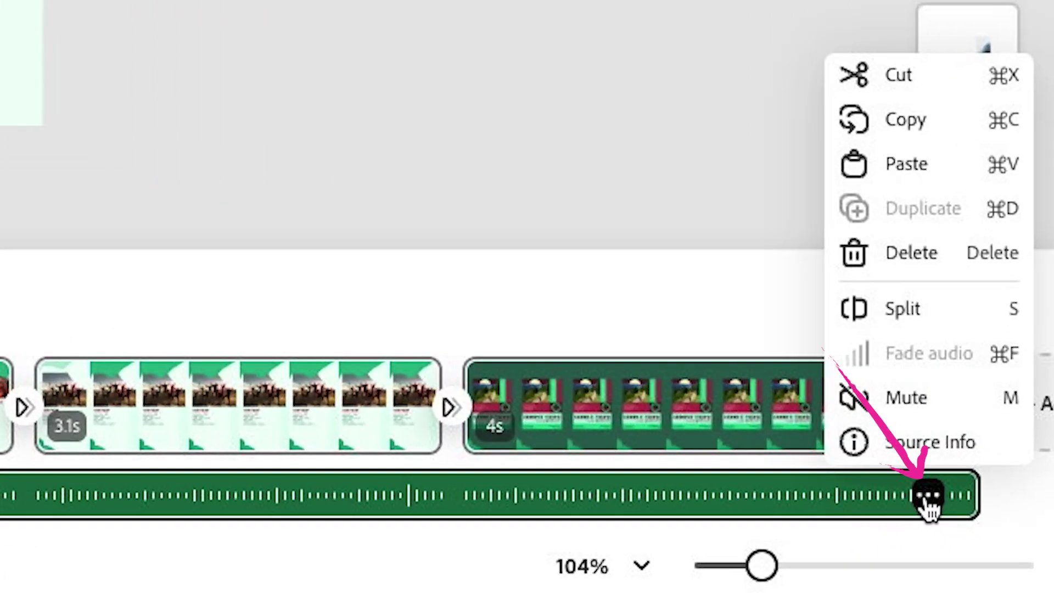
left_click(902, 76)
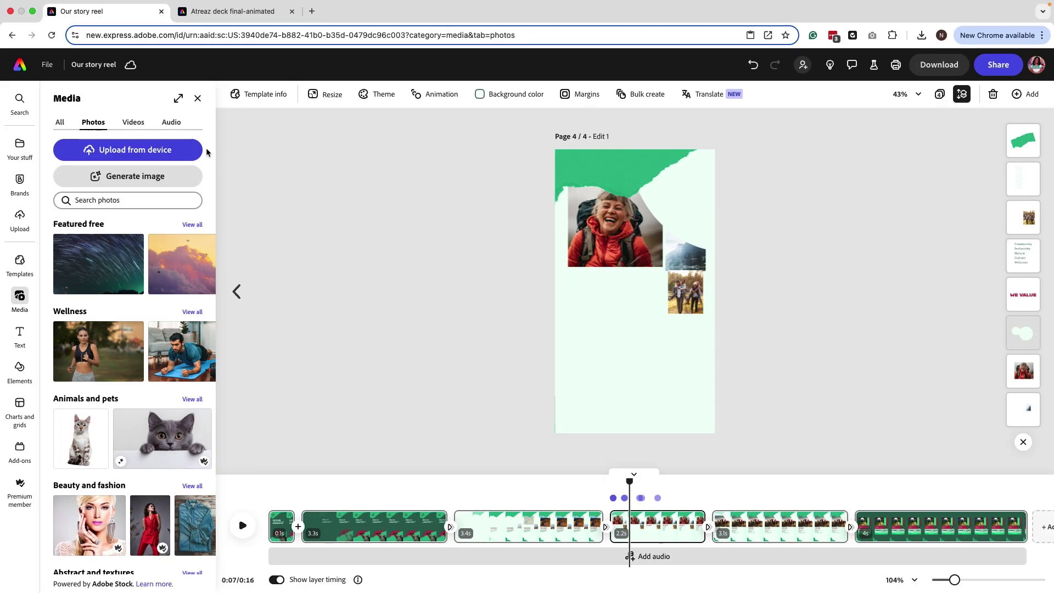
Open the audio library to find a replacement soundtrack for the reel
left_click(181, 127)
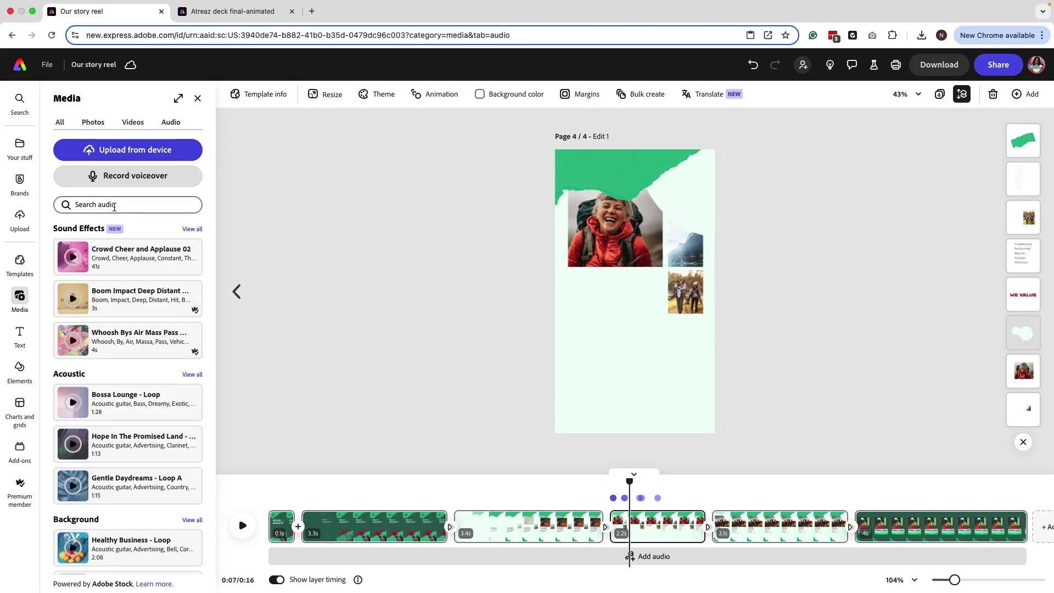